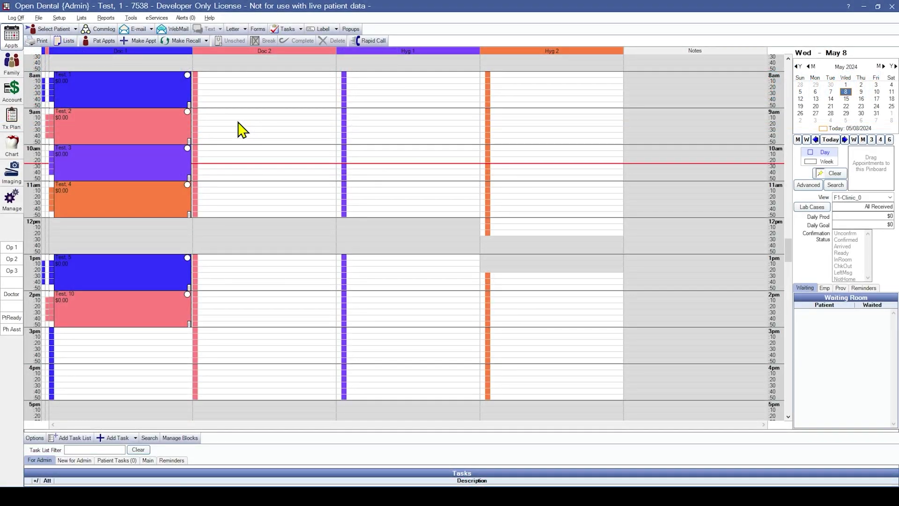
Run the monthly Insurance Overpaid report from February 5 to May 8, 2024, filtered by procedure
click(112, 20)
click(121, 34)
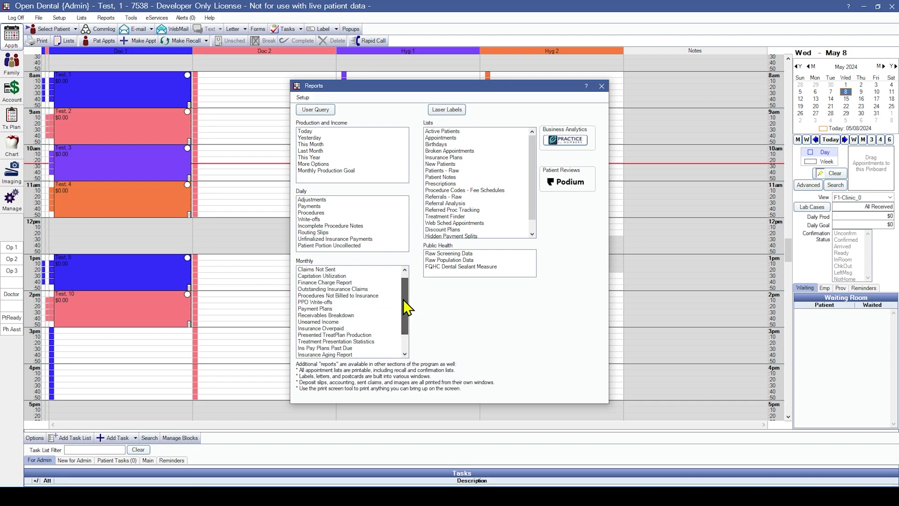
scroll(404, 304, down, 2)
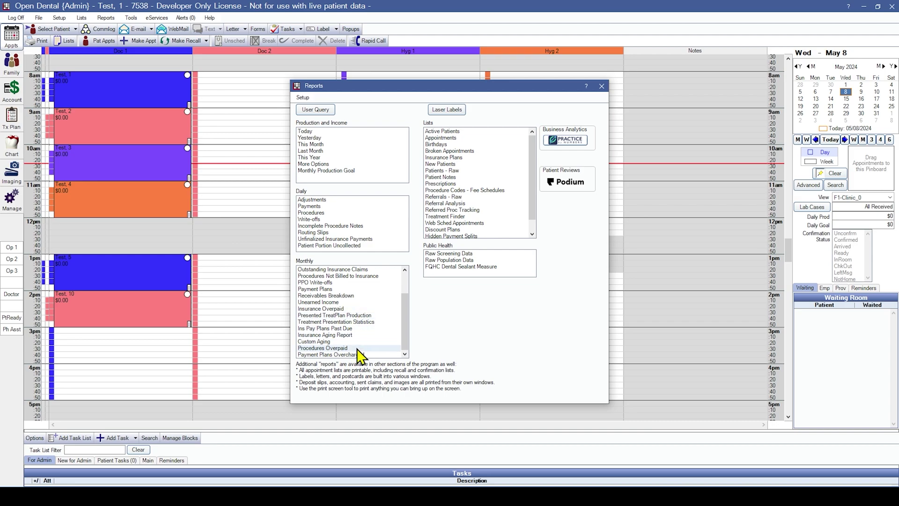
double_click(357, 309)
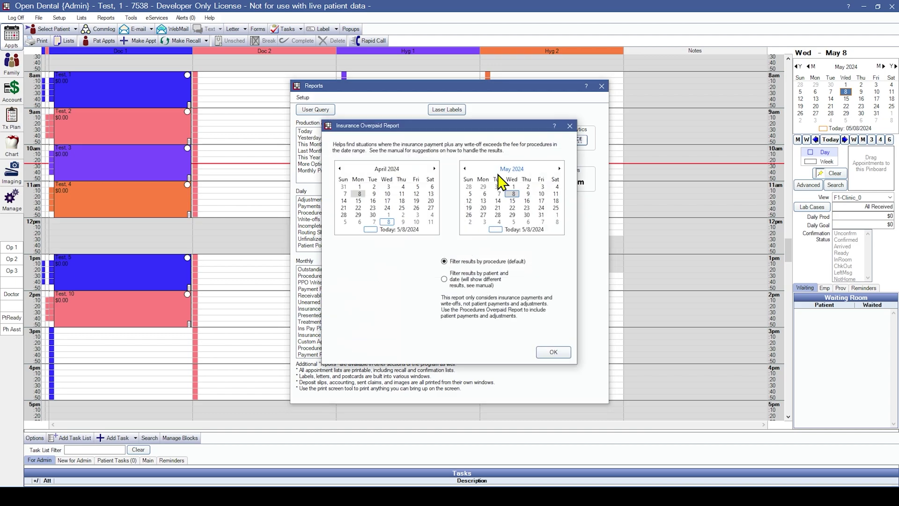
click(340, 169)
click(340, 169)
click(359, 193)
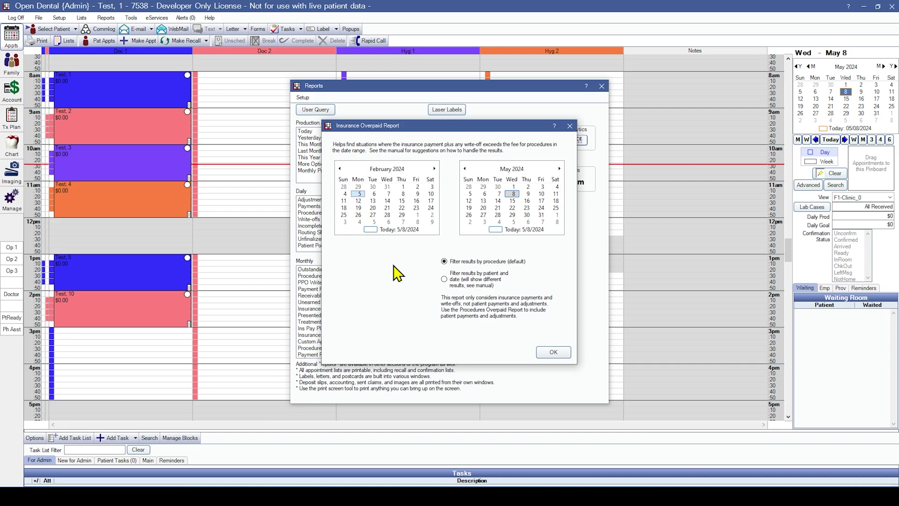
click(553, 353)
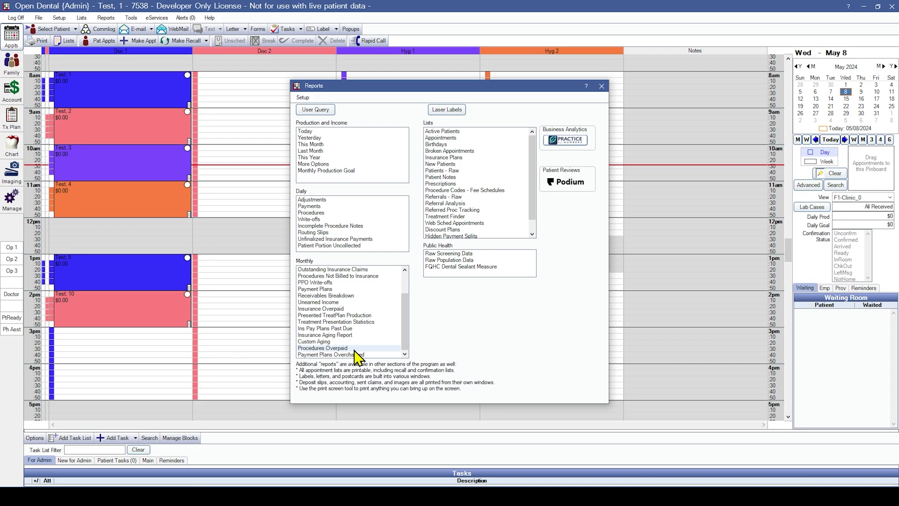
Run the Procedures Overpaid report from 04/08/2023 for all patients, excluding procedures without insurance payment or write-off, and close it
click(328, 348)
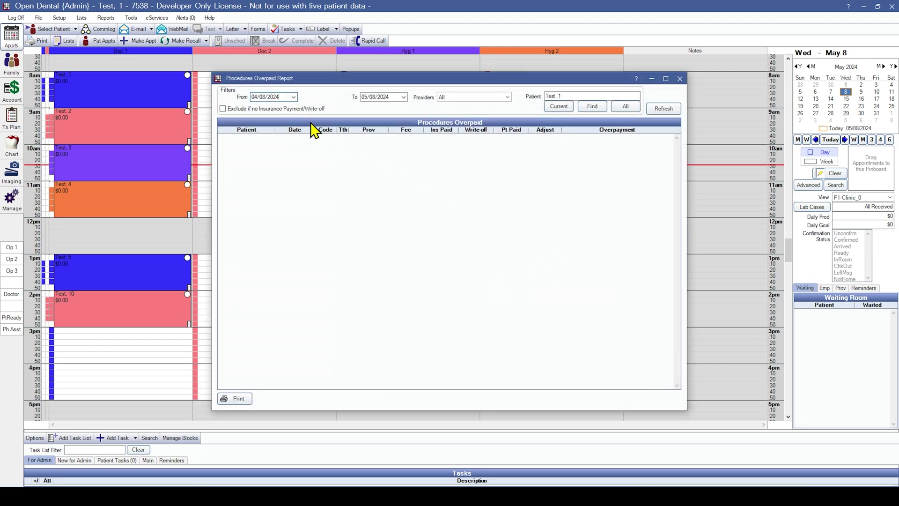
key(BackSpace)
text(3)
click(634, 108)
click(671, 111)
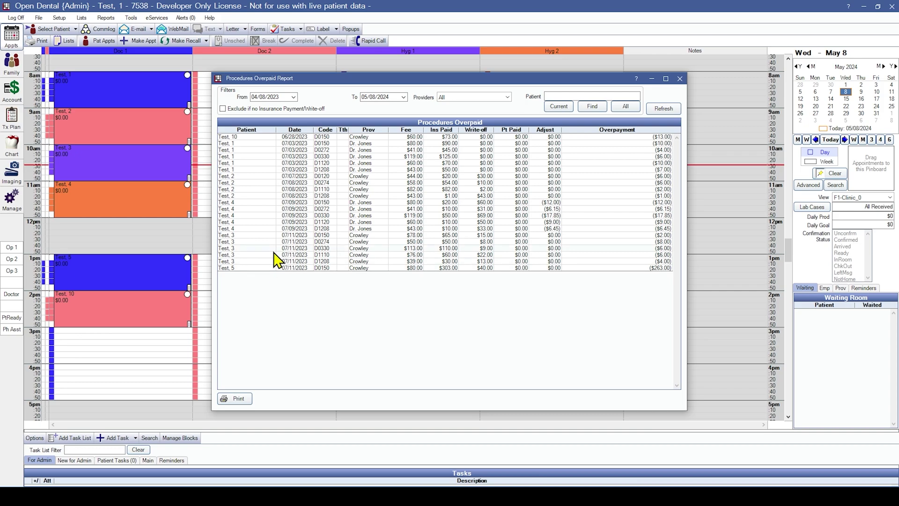
click(223, 110)
click(680, 78)
Reopen the standard reports and look over the overpayment reports in the Monthly list
click(106, 18)
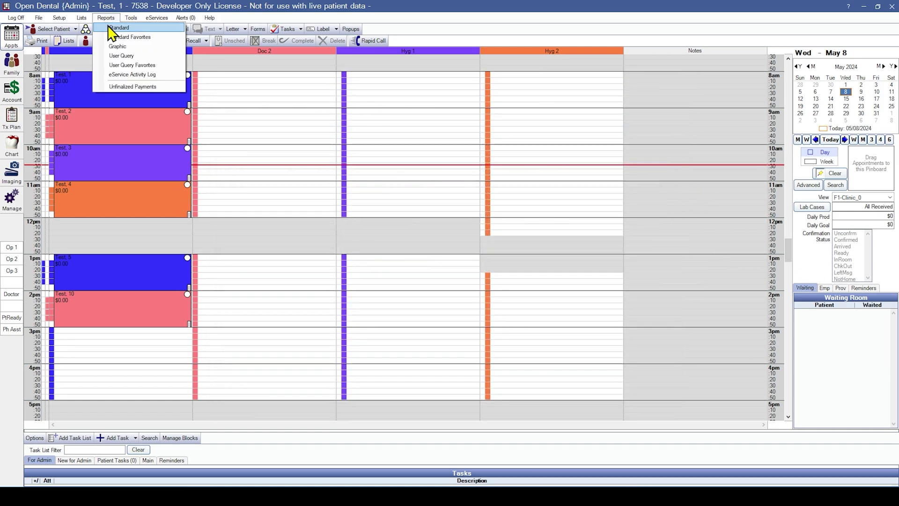
click(119, 27)
scroll(370, 295, down, 3)
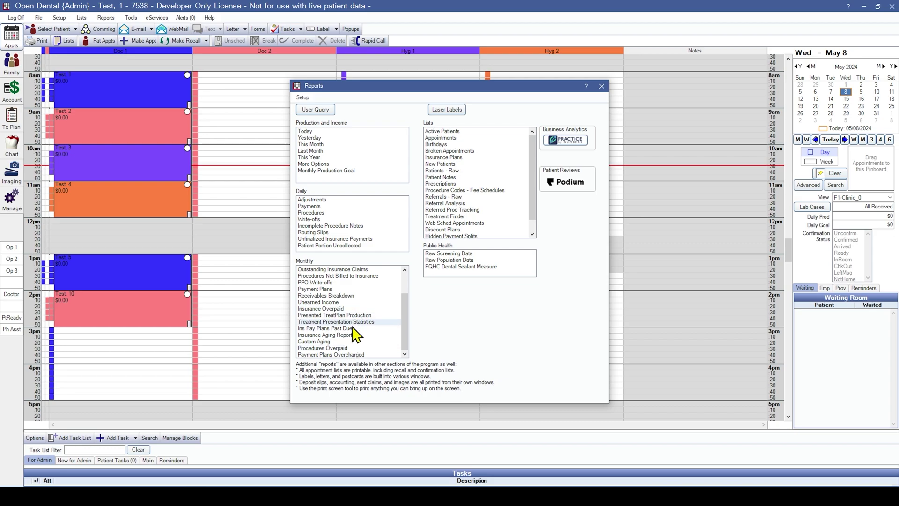
click(604, 89)
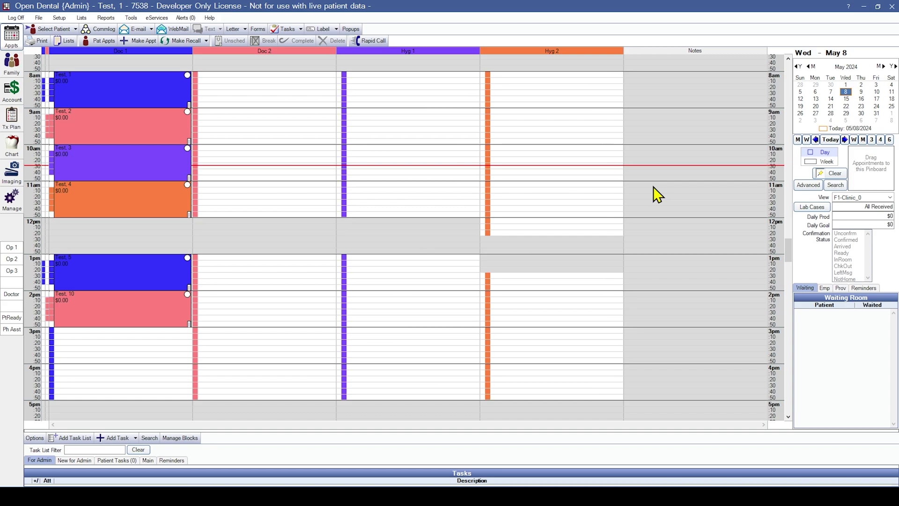
Open the account of the patient scheduled at 8am in Doc 1 and check the Income Transfer Manager for transferable income
click(123, 80)
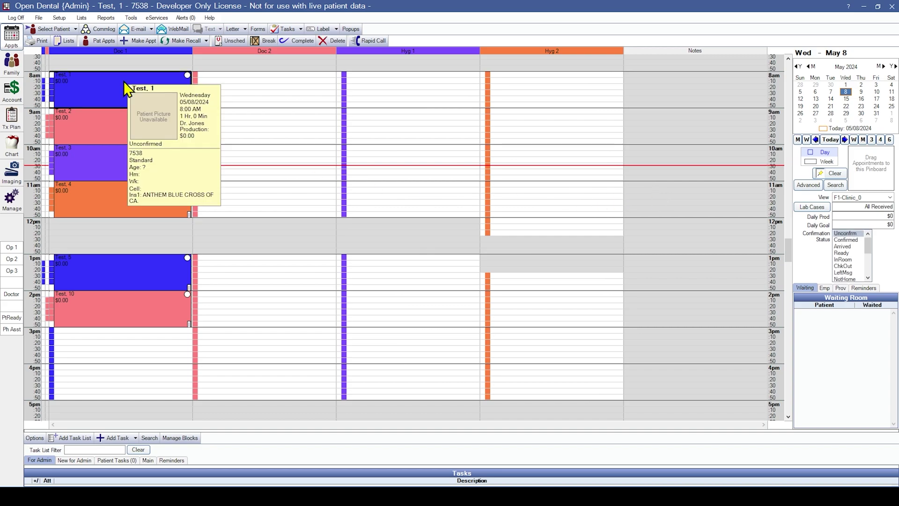
click(11, 91)
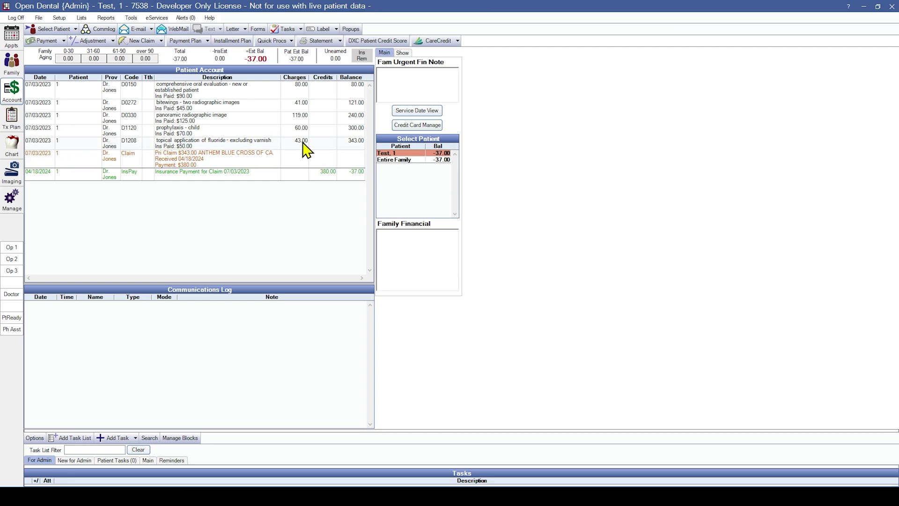
click(64, 41)
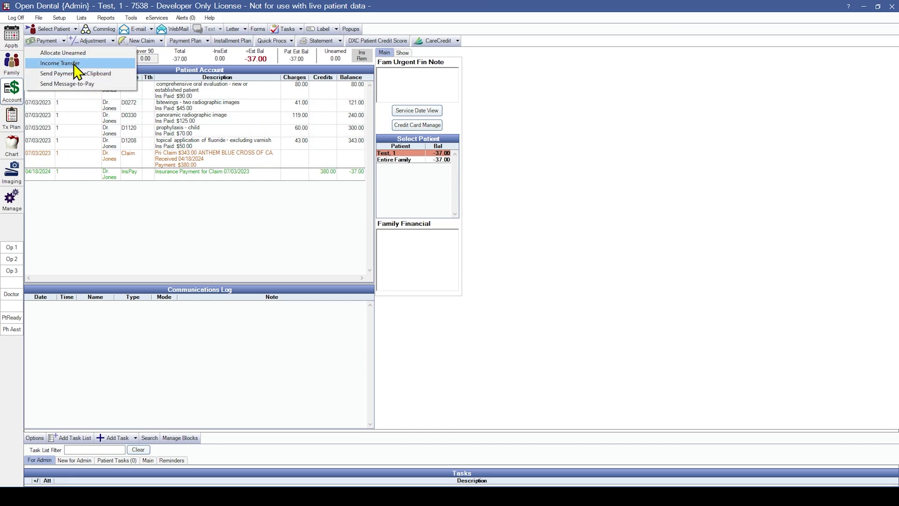
click(60, 63)
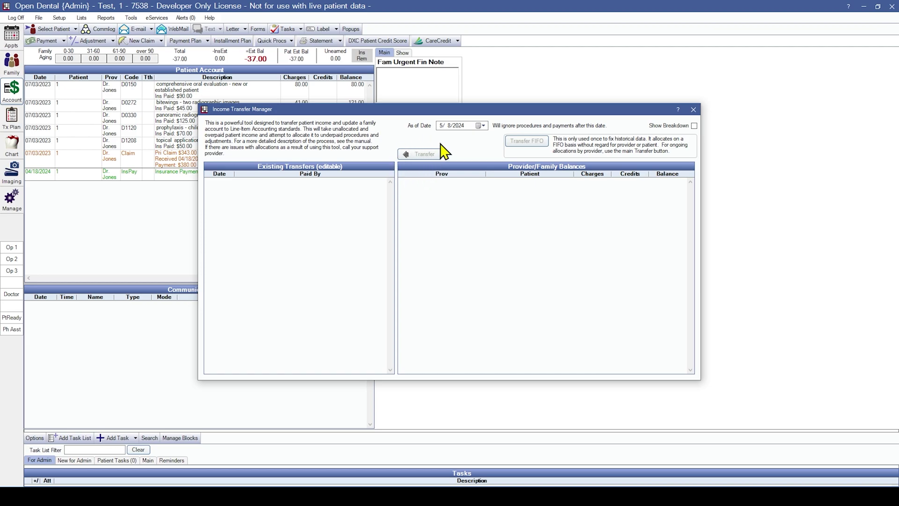
click(694, 110)
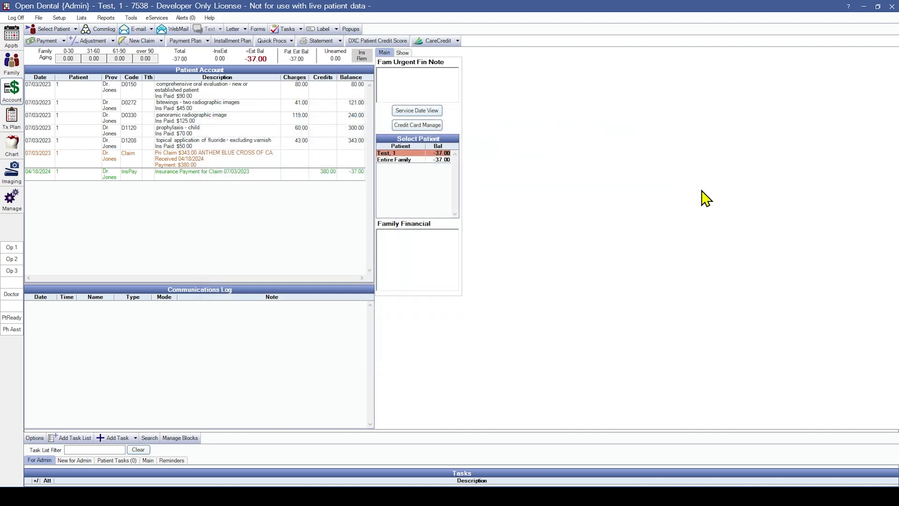
Try an income transfer through a new payment of type None (Income Transfer) without entering an amount
click(44, 41)
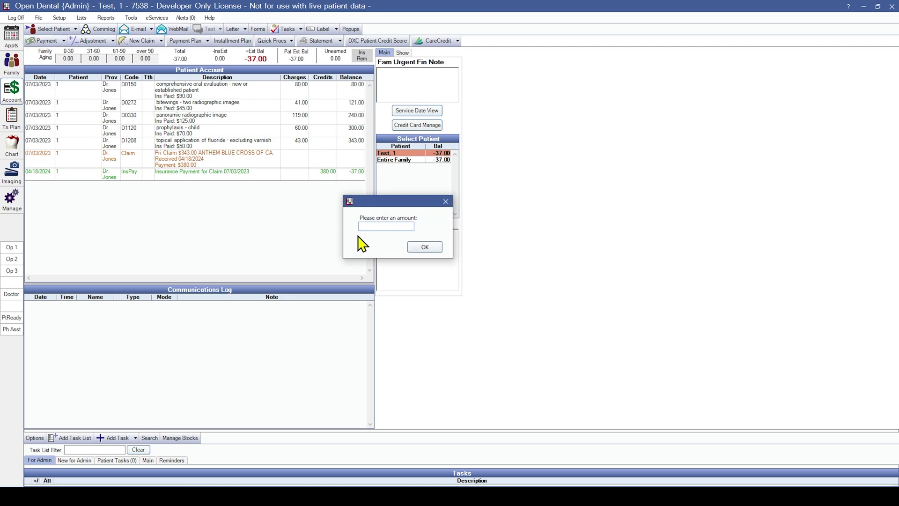
click(427, 248)
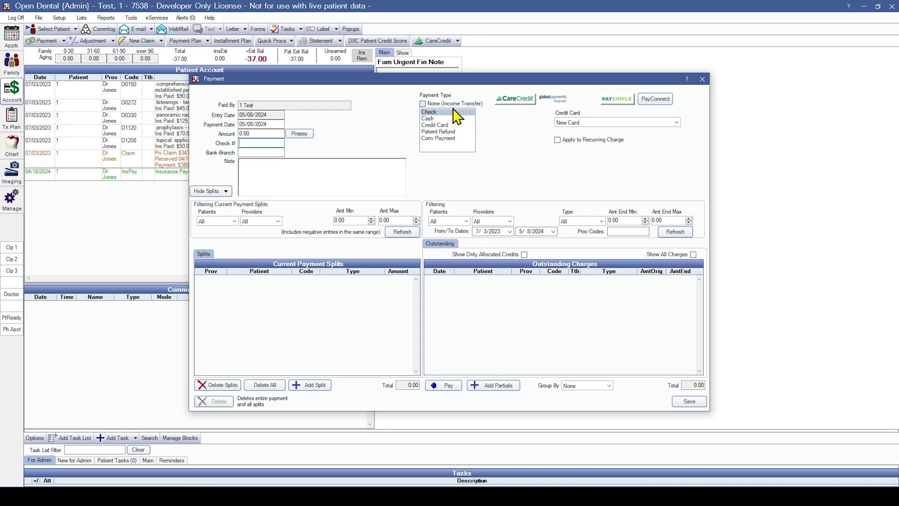
click(423, 104)
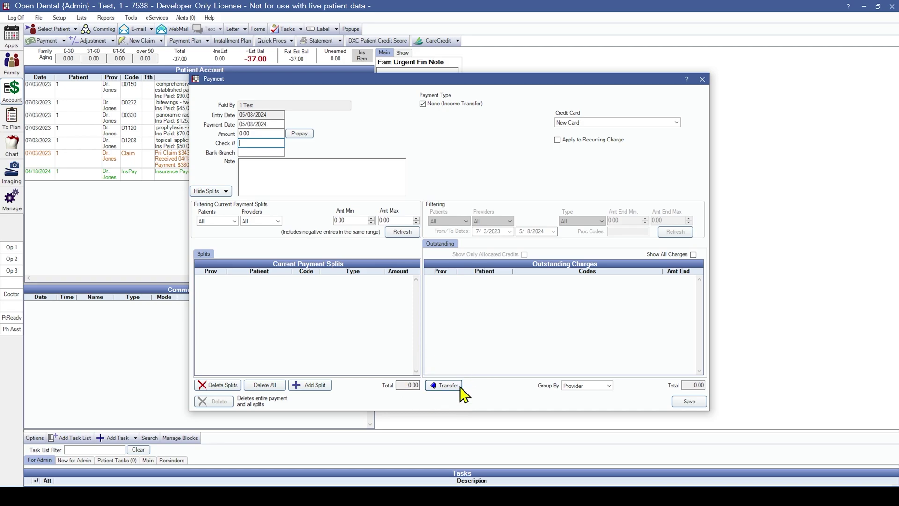
click(443, 385)
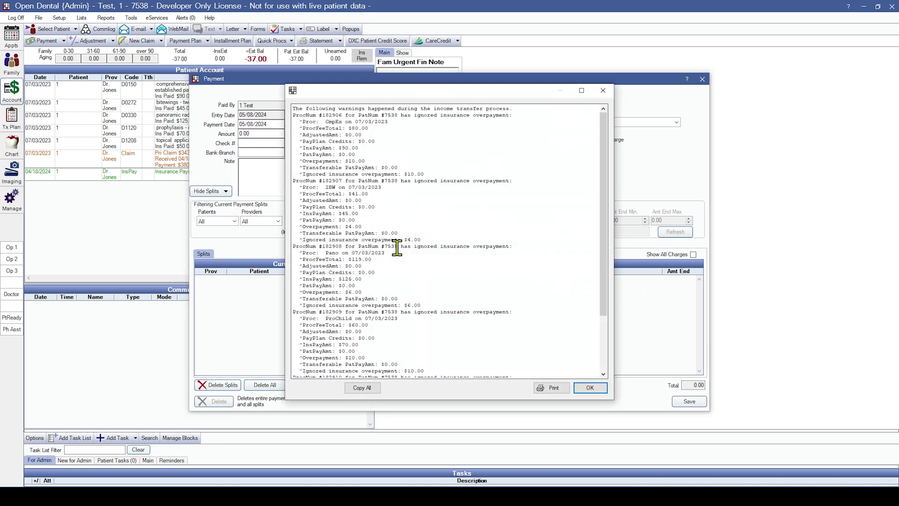
Examine the income transfer warnings for each procedure's ignored insurance overpayment, and close them and the payment
scroll(508, 223, down, 4)
scroll(508, 223, up, 4)
drag(425, 175, 275, 86)
click(440, 175)
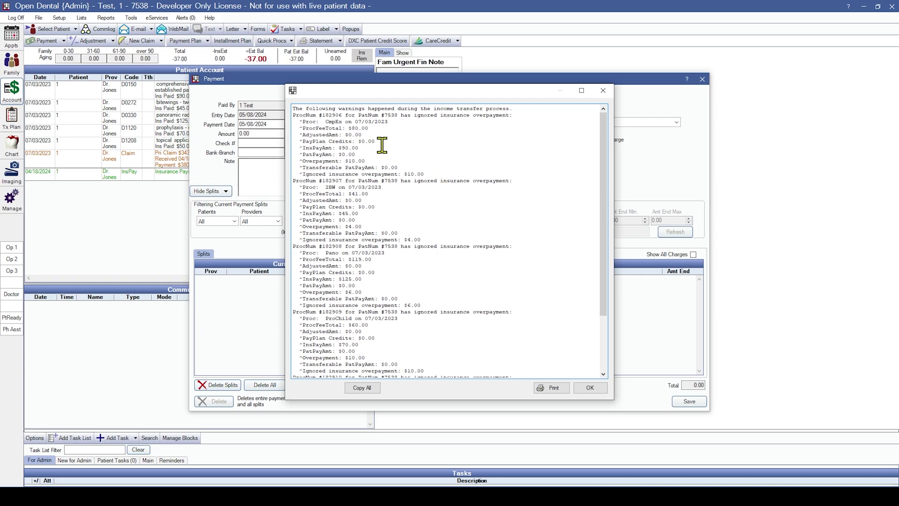
click(389, 188)
drag(389, 187, 326, 188)
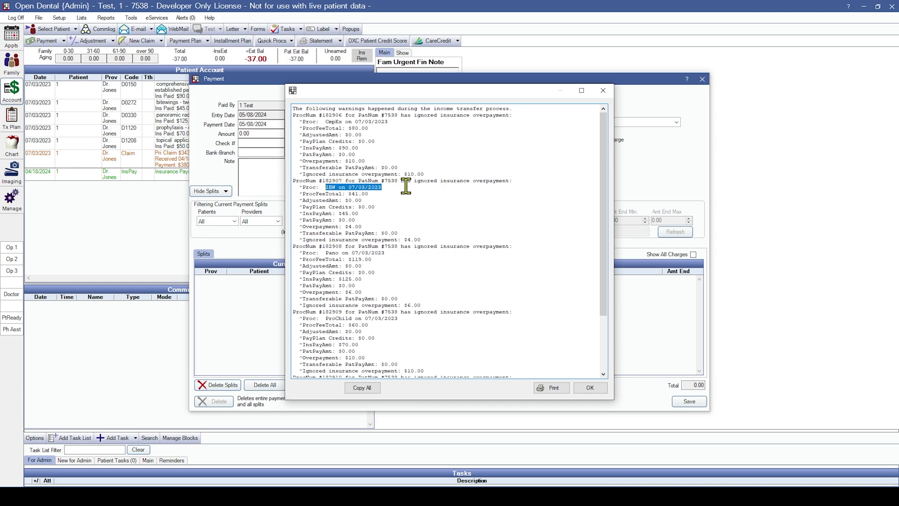
click(406, 186)
drag(423, 239, 399, 240)
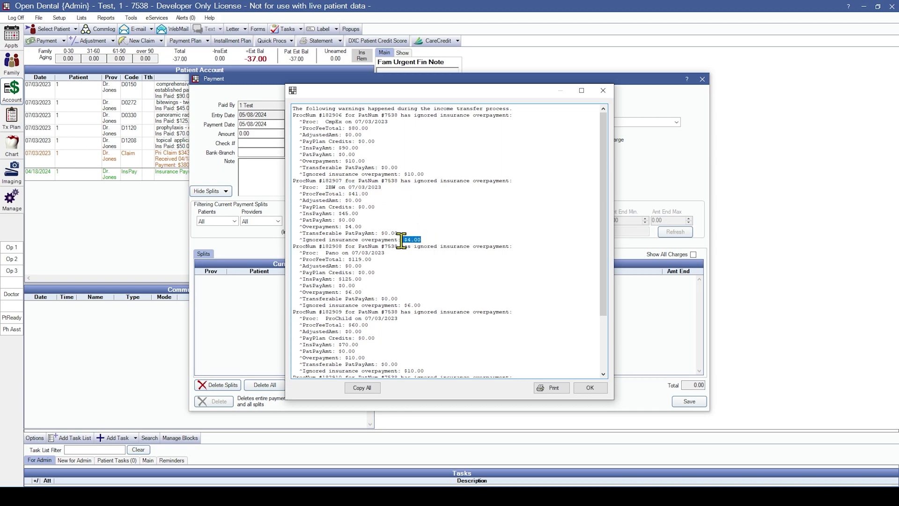
click(432, 240)
drag(423, 305, 401, 305)
click(524, 232)
scroll(463, 232, down, 1)
scroll(450, 220, up, 1)
key(Return)
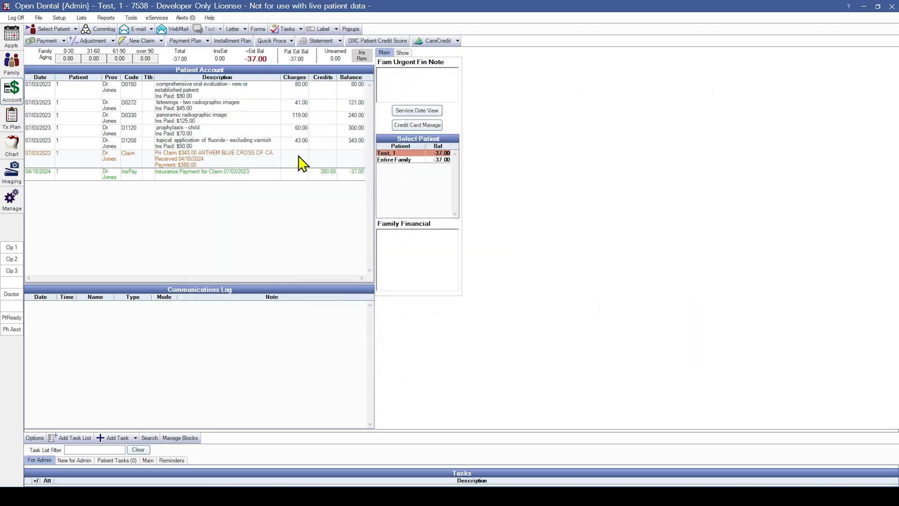
Open the 07/03/2023 insurance claim, compare the insurance payments with the fees on its procedures, and close it
double_click(274, 163)
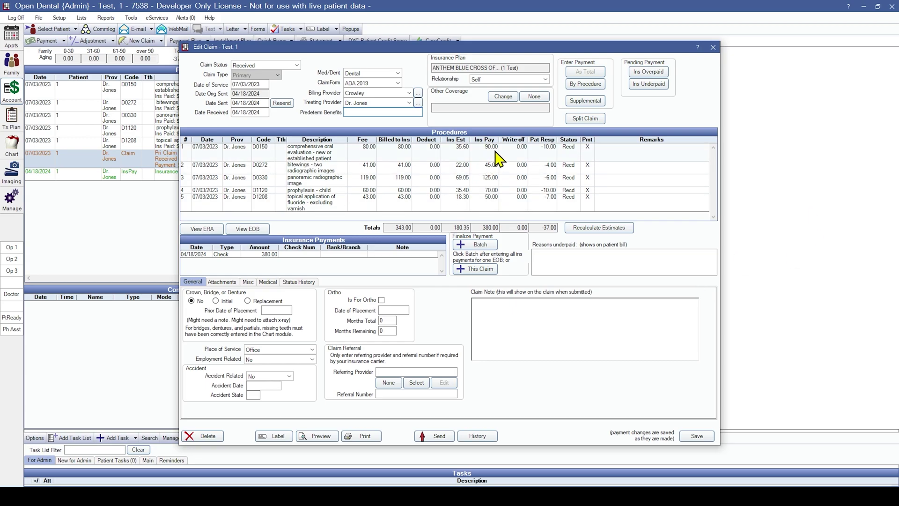
drag(456, 47, 569, 61)
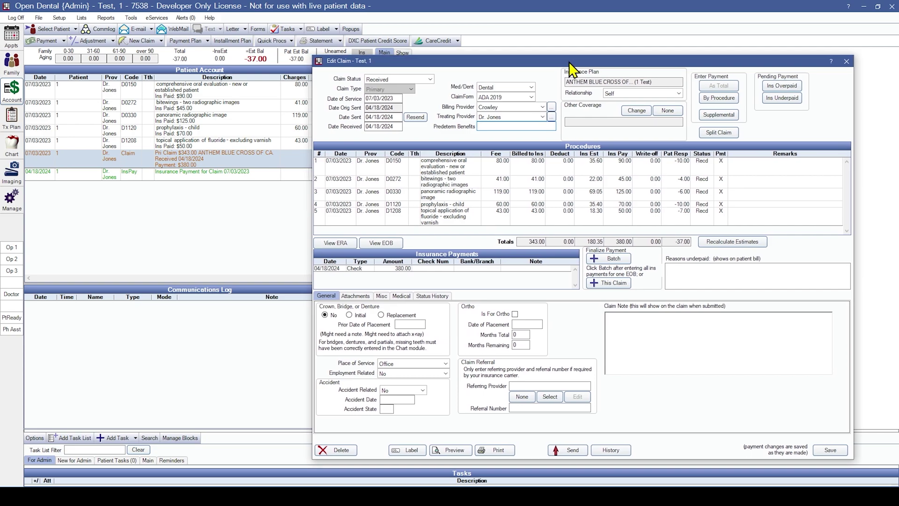
drag(645, 162, 435, 246)
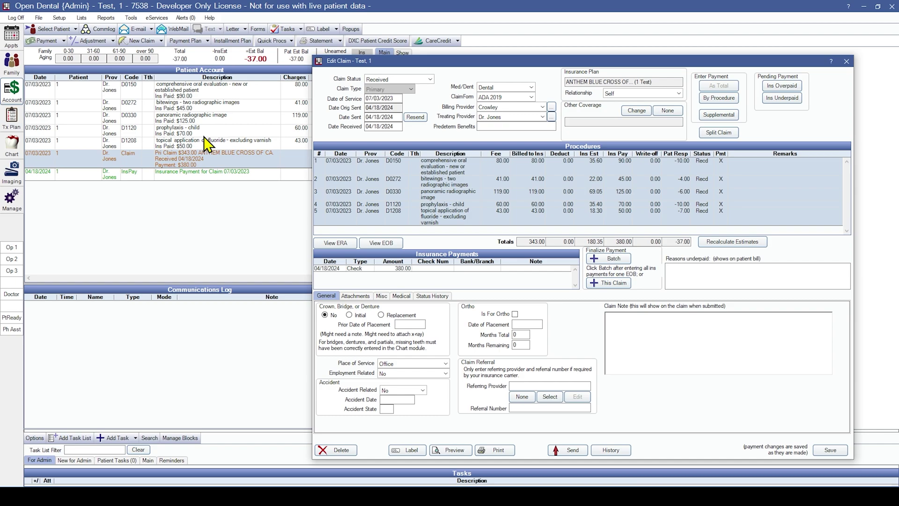
click(847, 61)
click(451, 277)
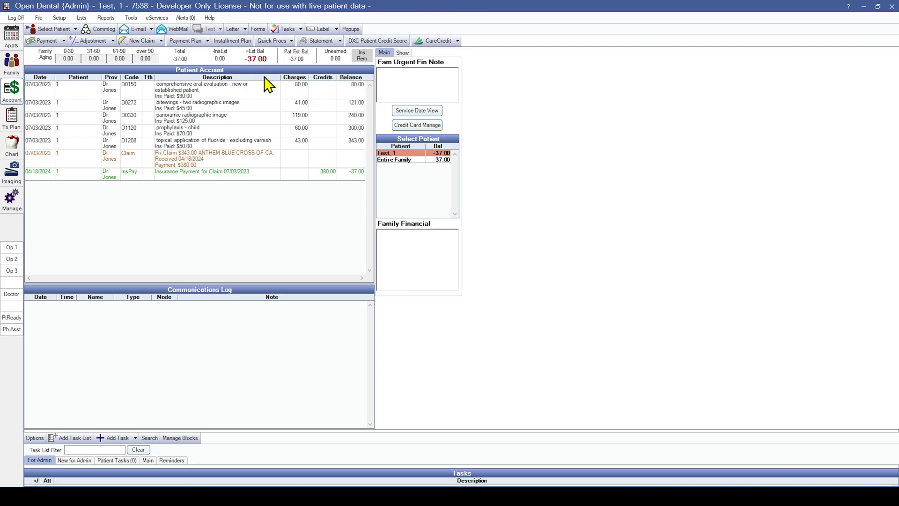
Reopen the 07/03/2023 claim and bring up the pending insurance overpayment entry for its procedures
drag(269, 145, 272, 87)
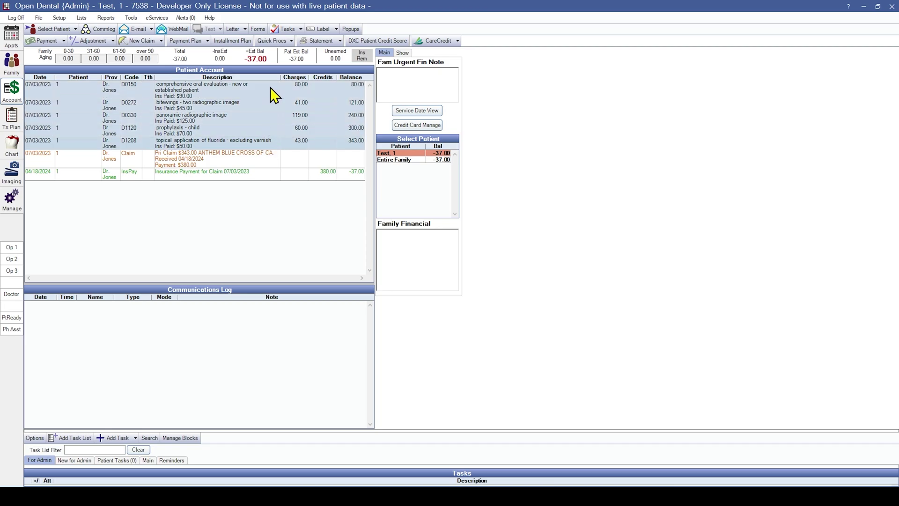
double_click(273, 164)
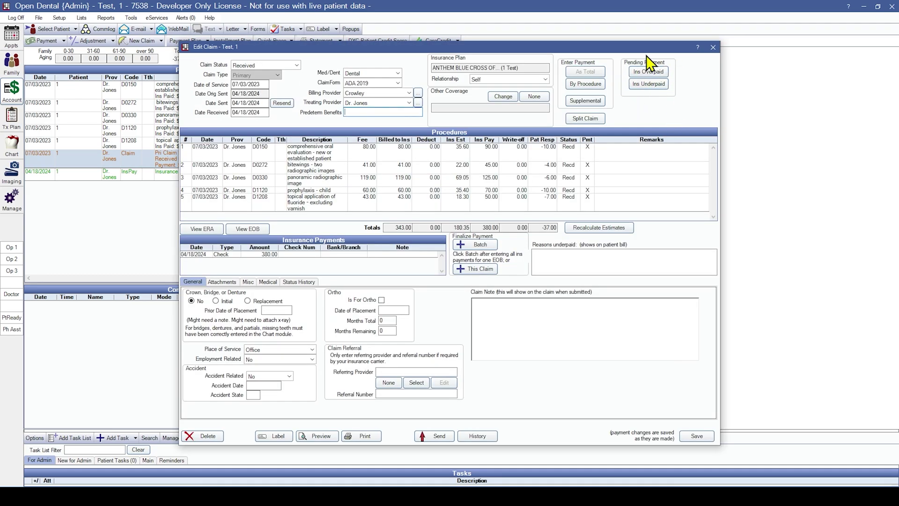
drag(557, 46, 689, 49)
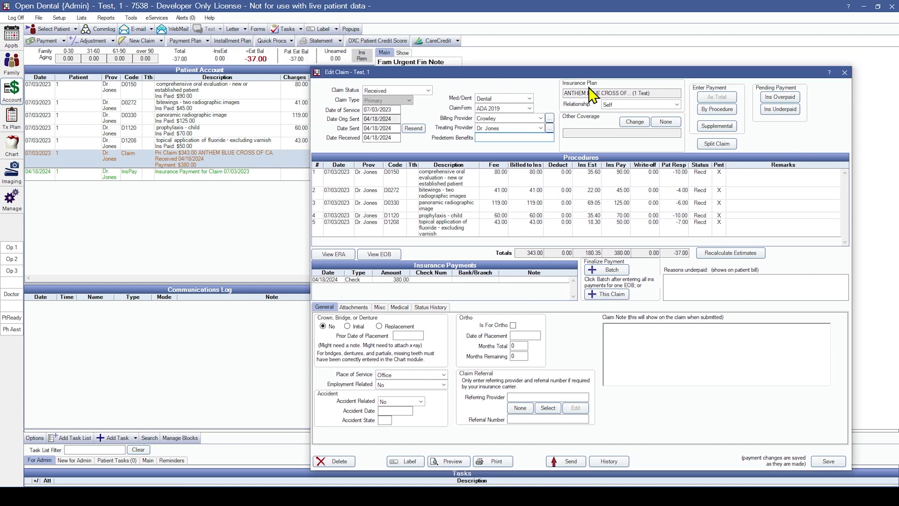
click(791, 105)
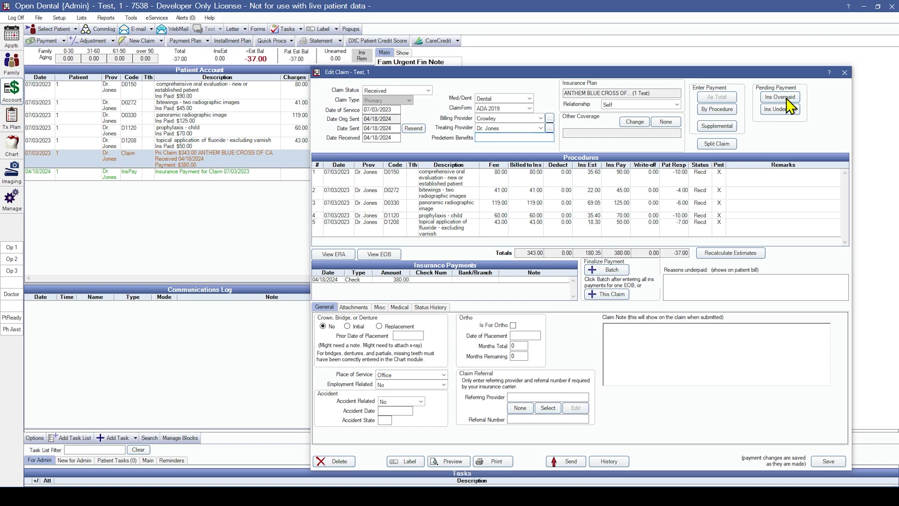
Enter insurance overpayments of 10 for D0150, 4 for D0272, 6 for D0330, 10 for D1120 and 7 for D1208, and save the claim
click(417, 215)
click(416, 199)
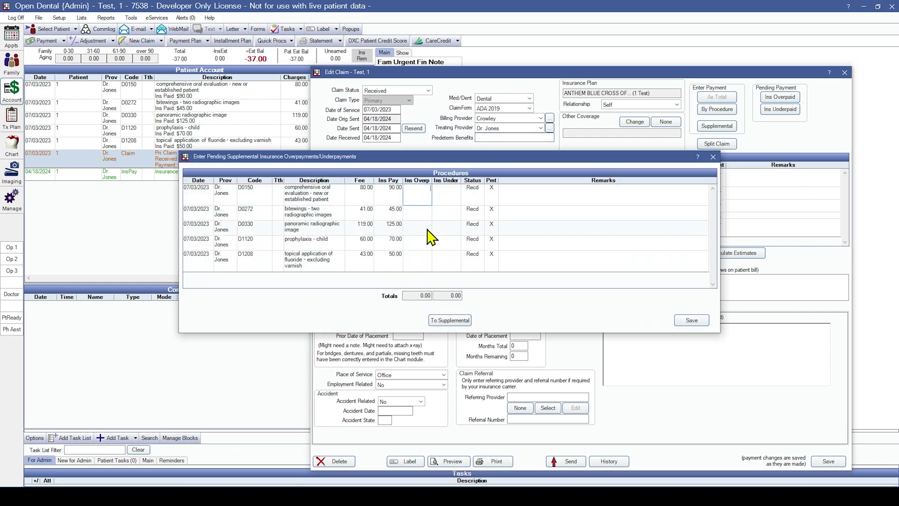
text(10)
key(Return)
text(4)
key(Return)
text(6)
key(Return)
text(10)
key(Return)
text(7)
click(691, 321)
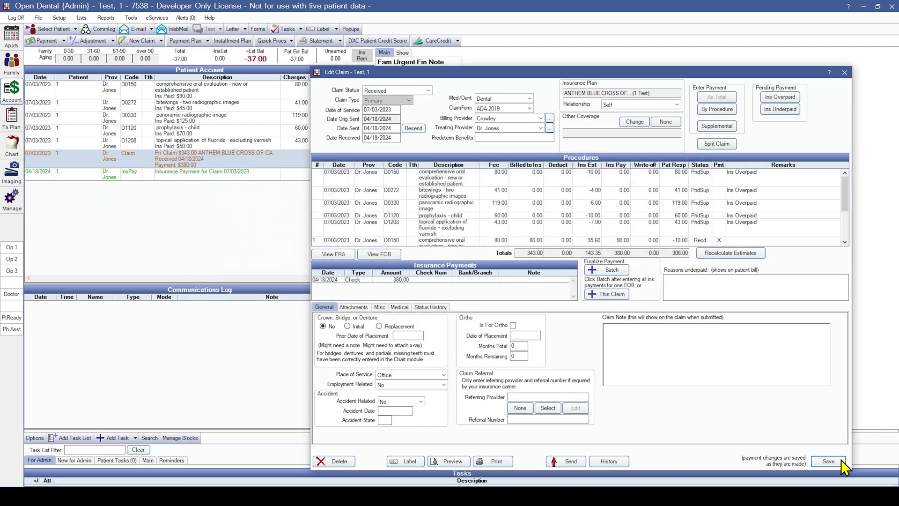
click(829, 461)
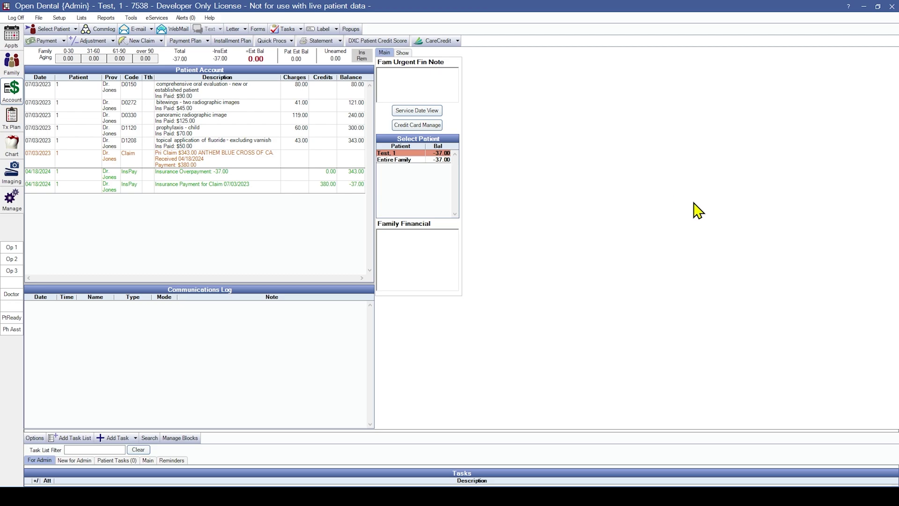
Reopen the 07/03/2023 claim and convert its pending insurance overpayments into supplemental payments
double_click(205, 161)
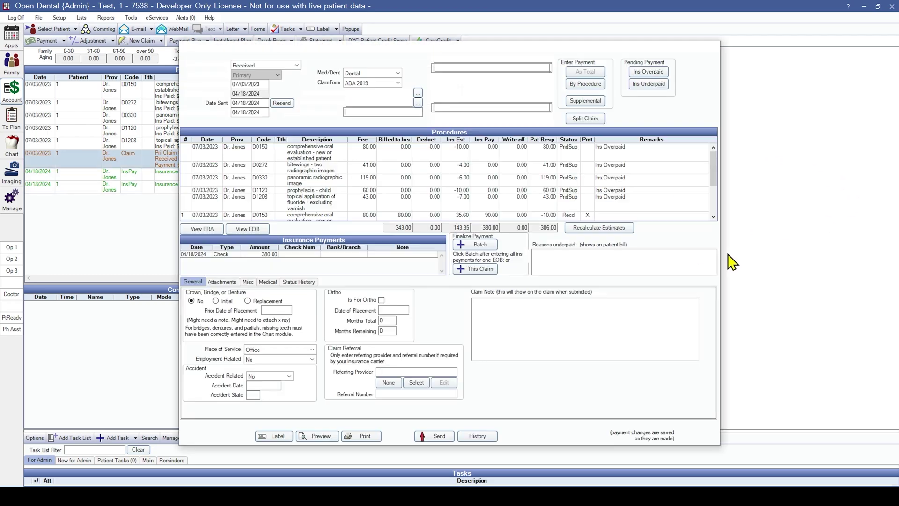
click(653, 71)
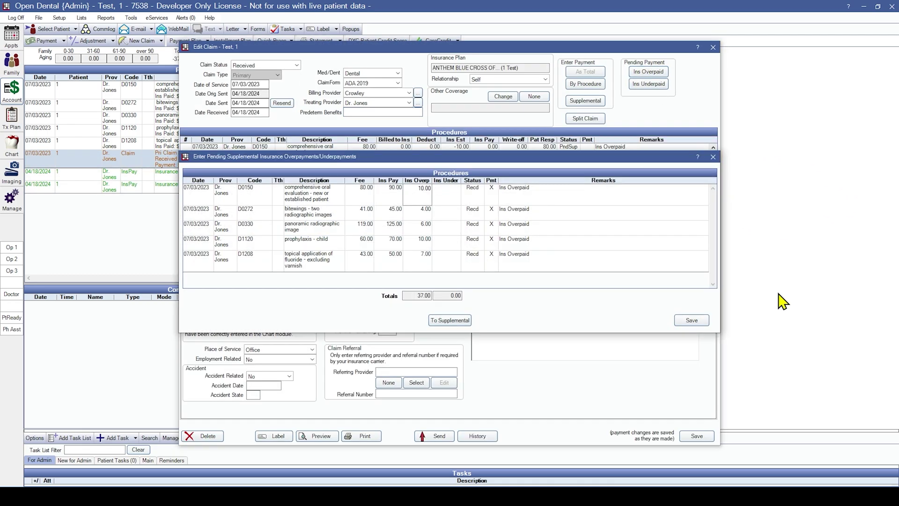
click(457, 321)
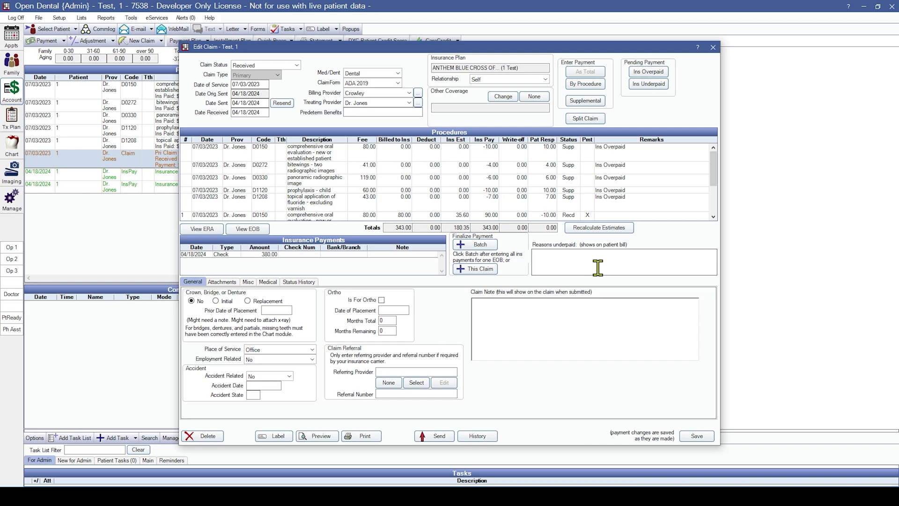
Finalize the -37.00 supplemental check payment for this claim only and save the insurance payment
click(487, 271)
click(548, 370)
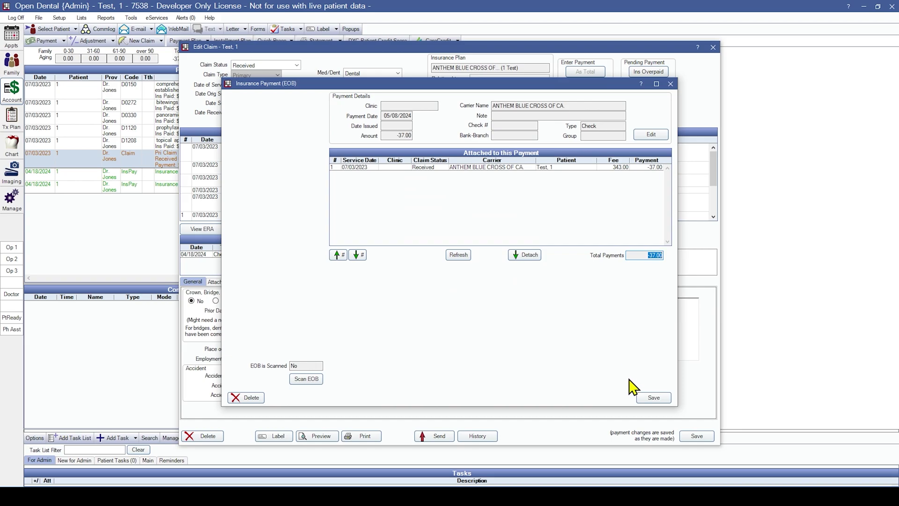
click(655, 397)
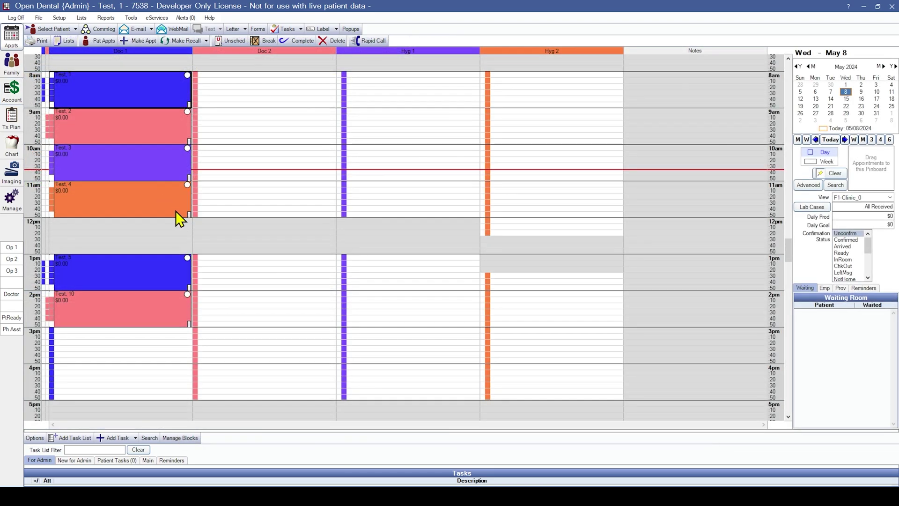
Select the patient with the 9am appointment in Doc 1 and show that patient's account
mouse_move(178, 210)
click(139, 119)
click(11, 96)
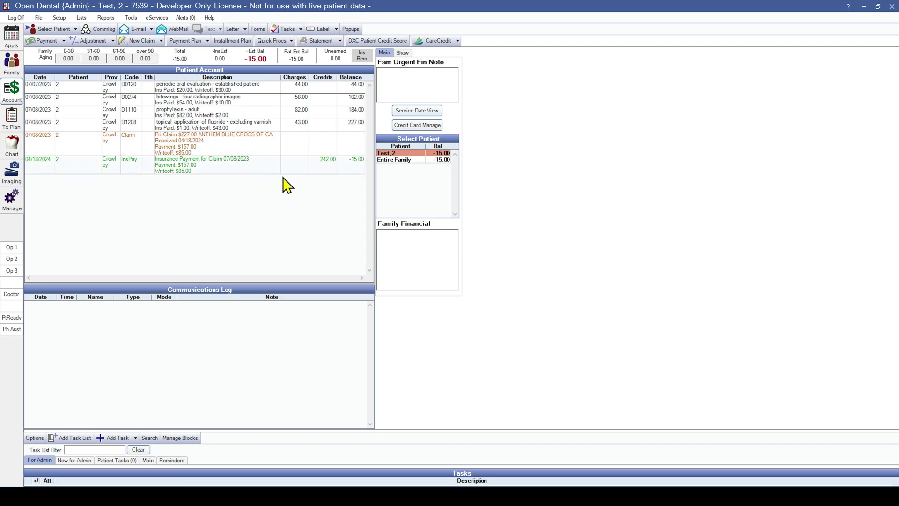
Run an income transfer on a 0 payment to examine the ignored insurance overpayment warnings, and close the payment unsaved
click(32, 40)
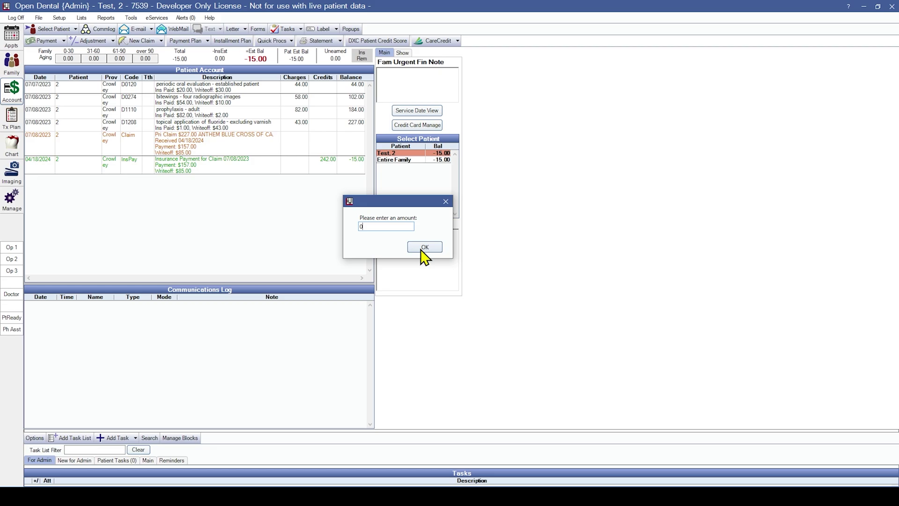
click(434, 248)
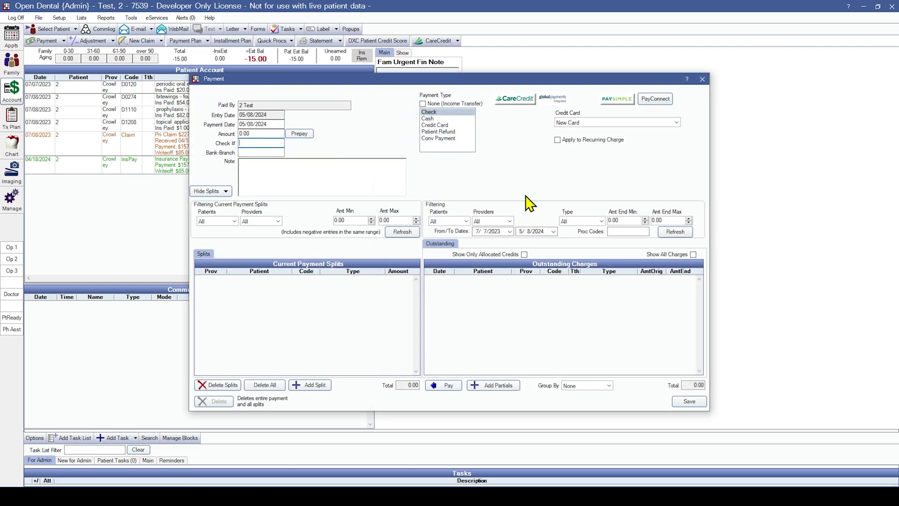
click(423, 103)
click(449, 387)
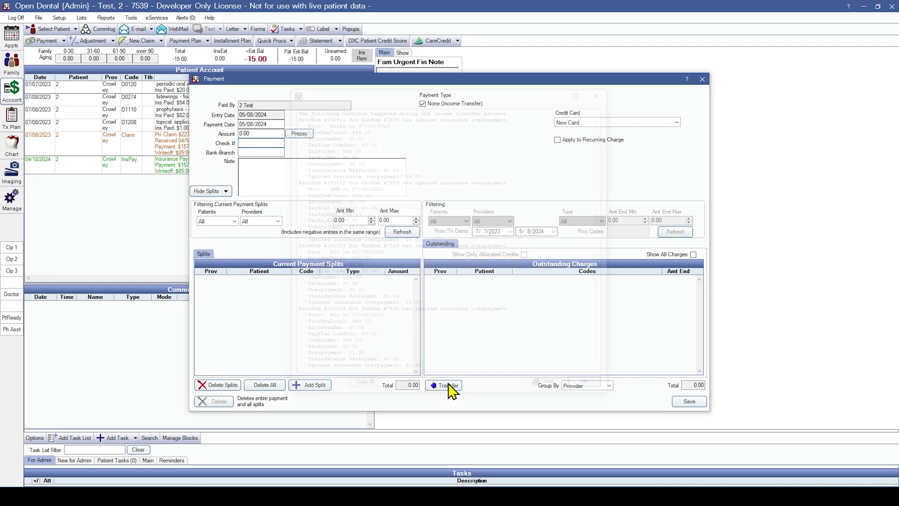
scroll(401, 167, down, 1)
scroll(401, 168, up, 1)
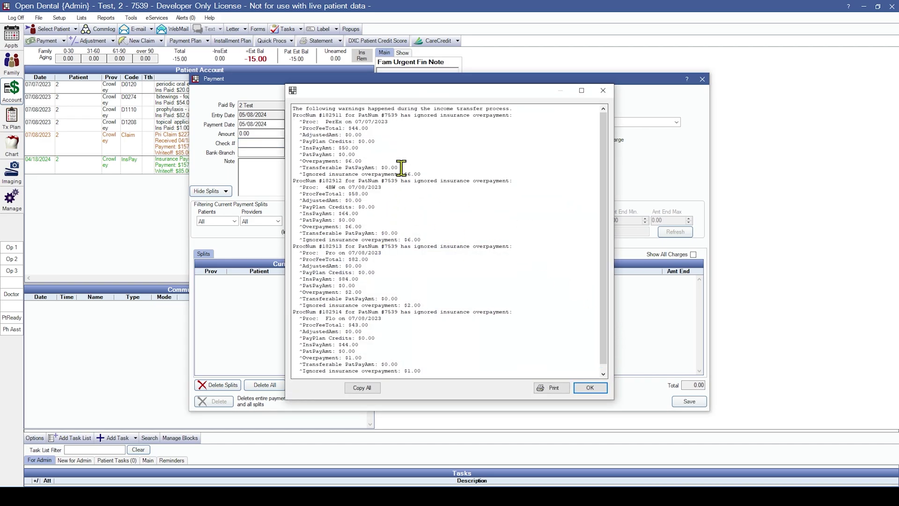
click(603, 90)
click(703, 79)
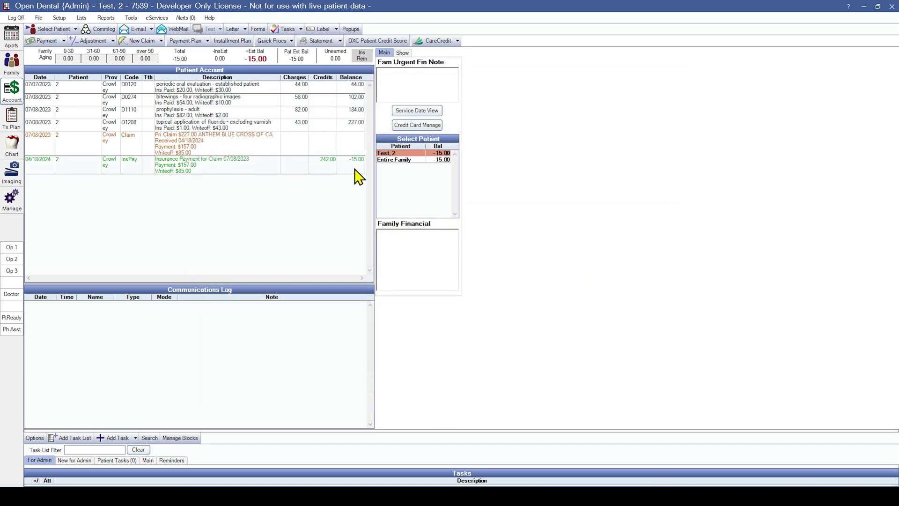
Open the 07/08/2023 claim beside the account and examine the patient responsibility on each procedure, keeping the claim open
double_click(268, 153)
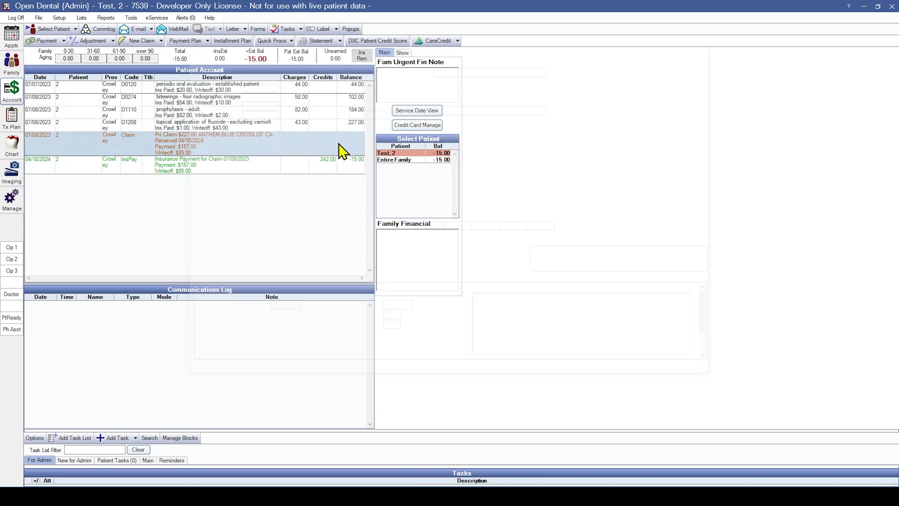
drag(614, 40, 637, 41)
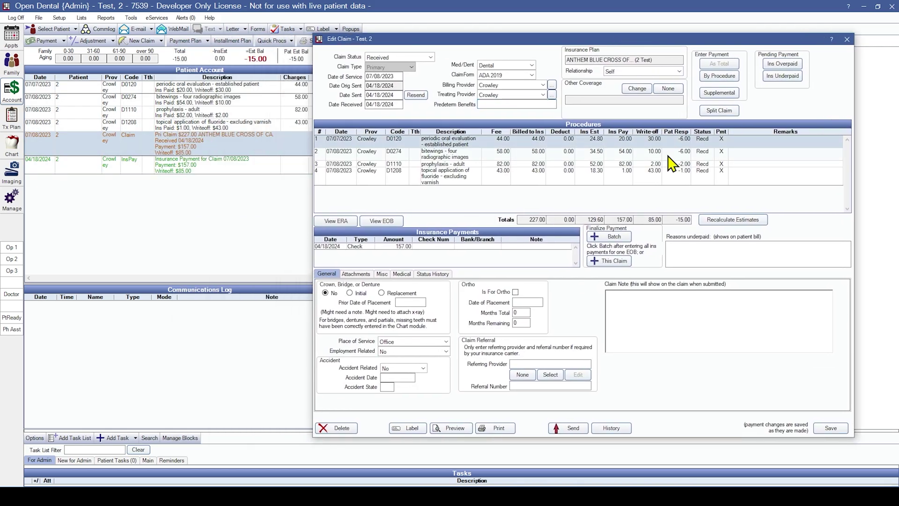
click(673, 172)
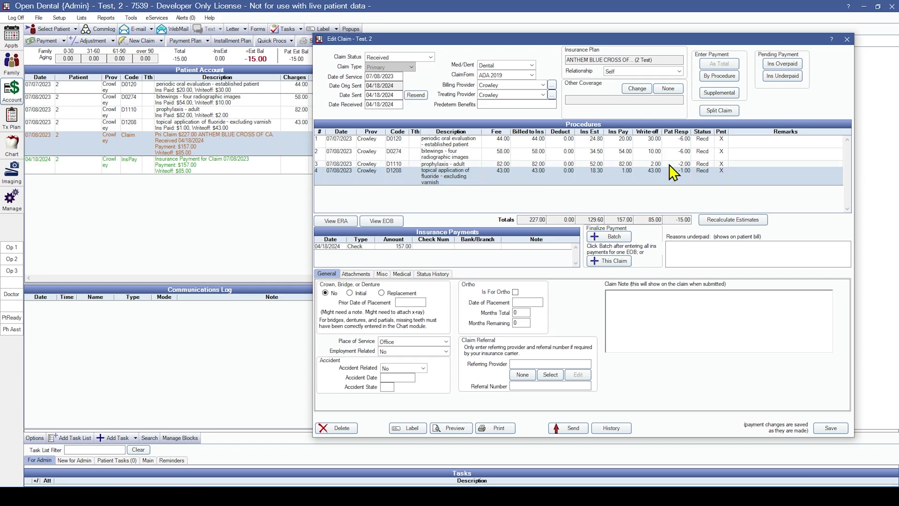
click(846, 39)
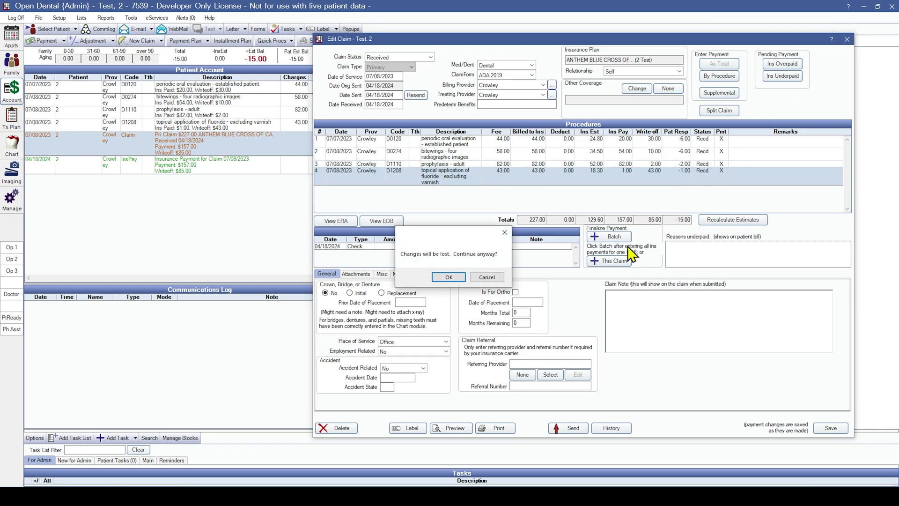
click(487, 276)
drag(501, 42, 555, 39)
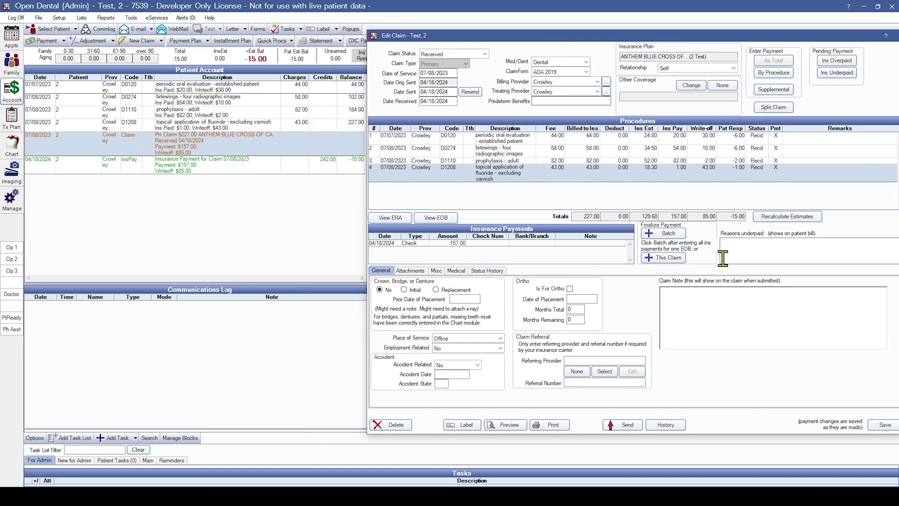
Compare the claim's insurance payment and write-off totals with its total fee
double_click(677, 216)
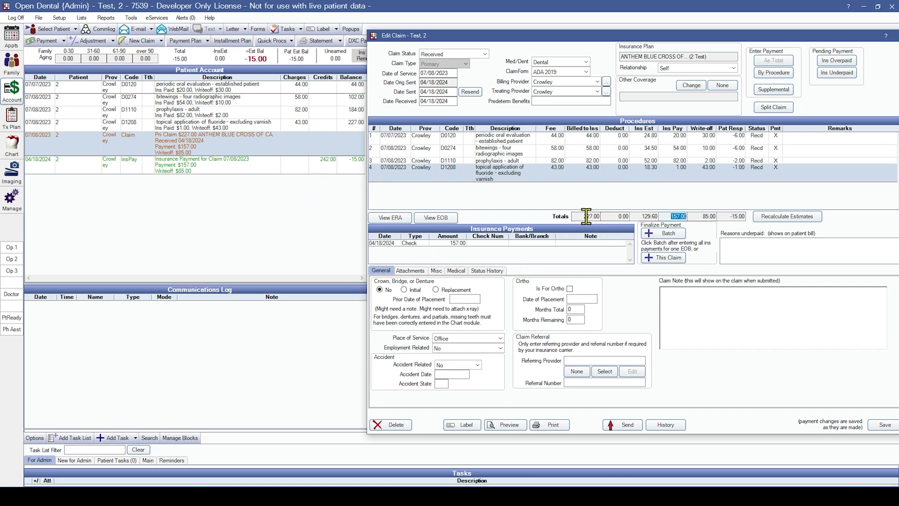
drag(583, 216, 625, 219)
click(667, 219)
double_click(667, 218)
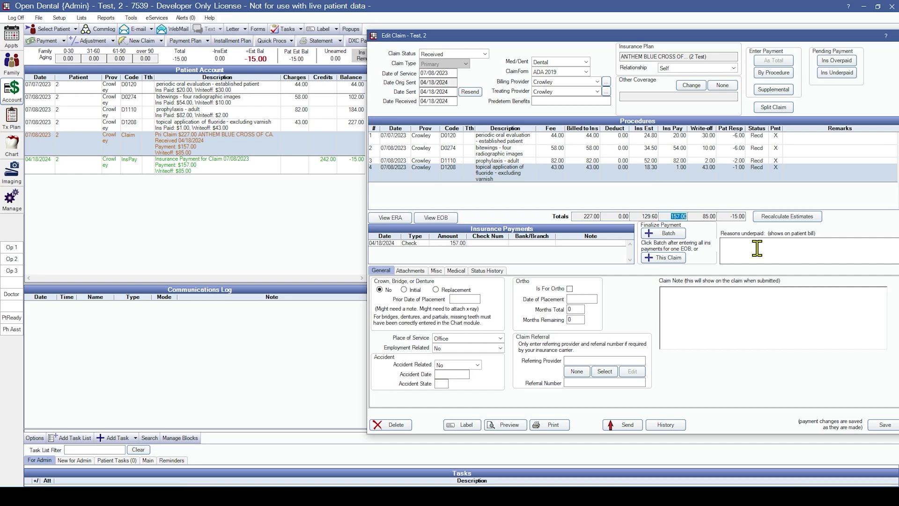
key(Tab)
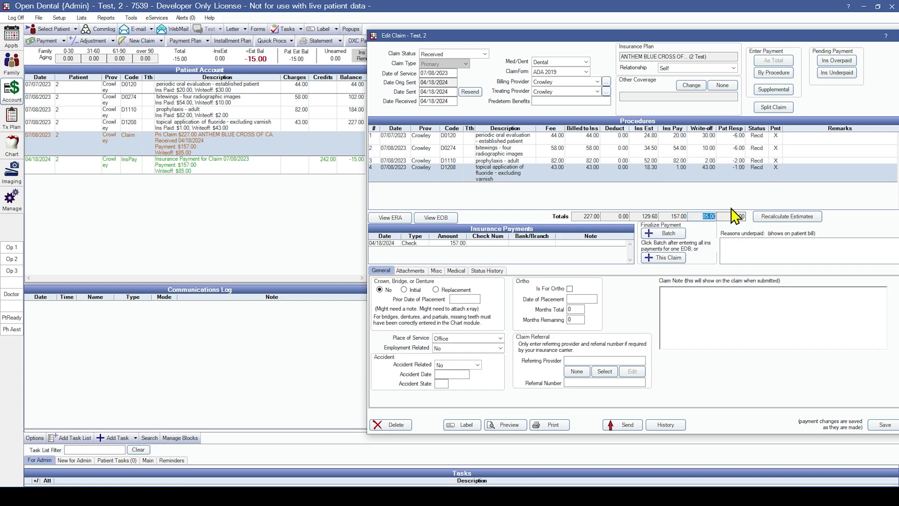
click(698, 217)
Select all four procedures on the claim and bring up a supplemental payment entry for them
click(727, 142)
drag(727, 142, 727, 183)
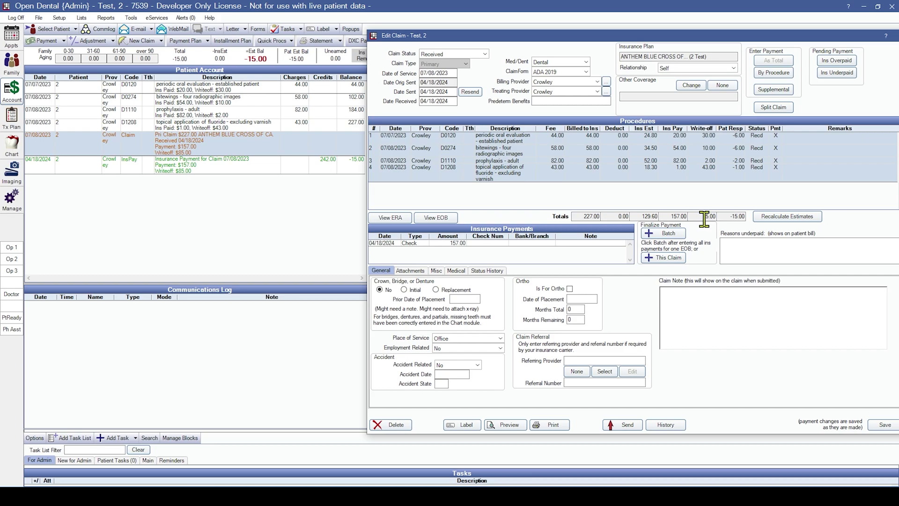
click(735, 138)
click(763, 89)
drag(438, 154, 608, 206)
Enter supplemental write-offs of -6 for D0120, -6 for D0274, -2 for D1110 and -1 for D1208, and save the entry
click(673, 237)
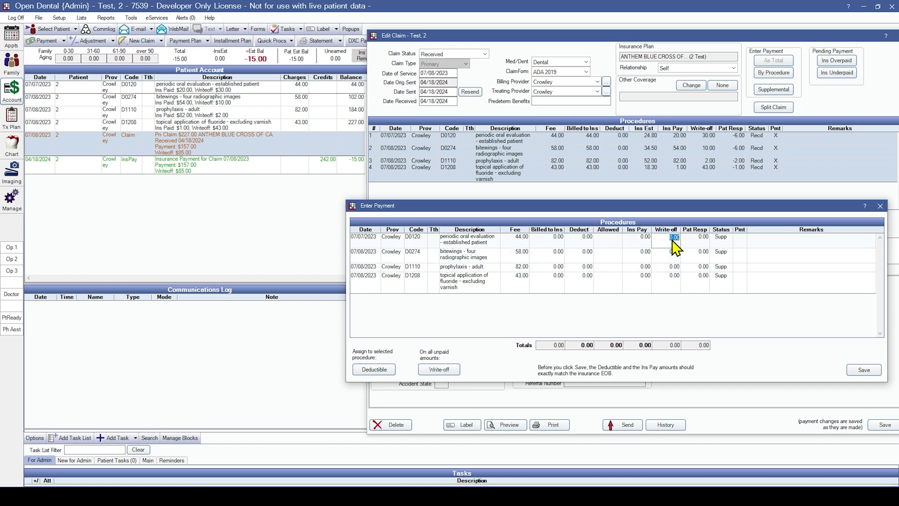
click(673, 253)
click(673, 267)
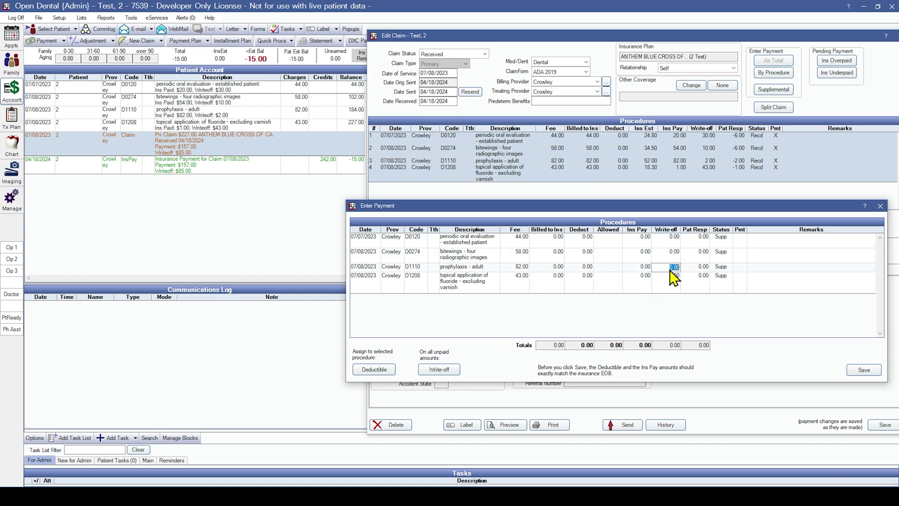
click(673, 238)
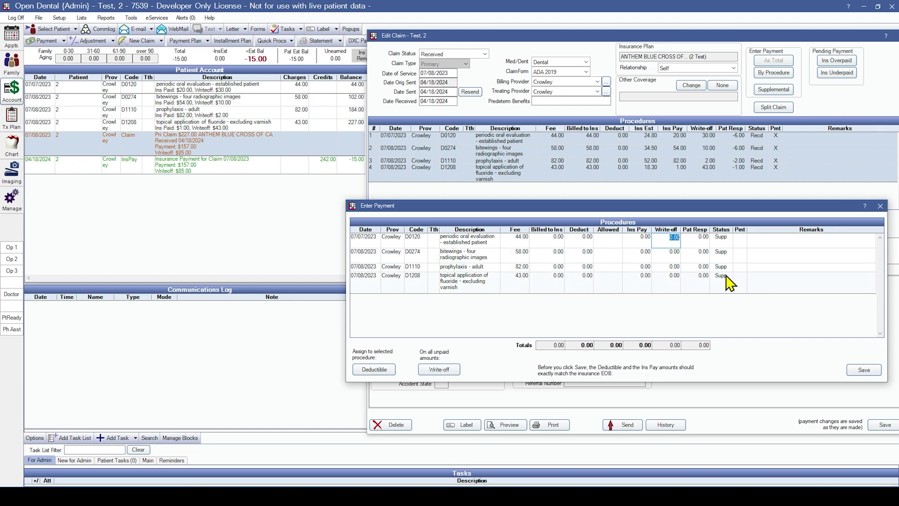
key(BackSpace)
click(667, 250)
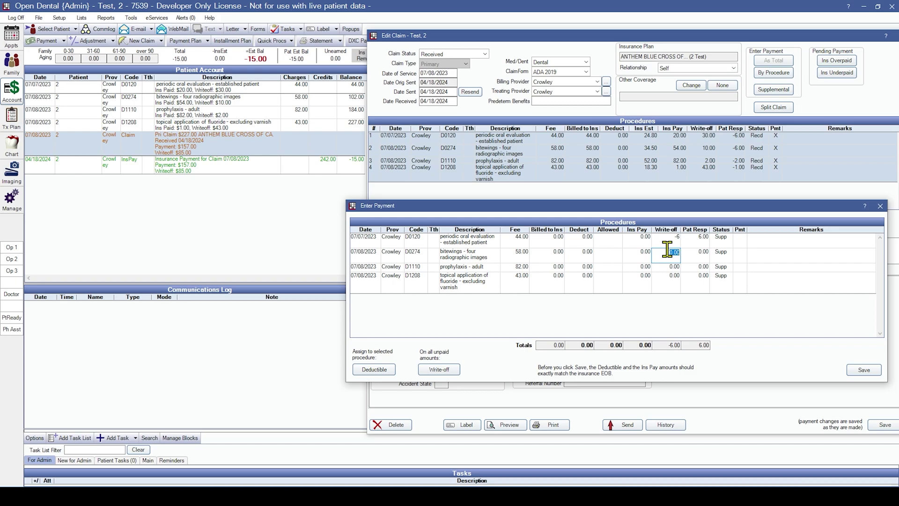
key(BackSpace)
key(Return)
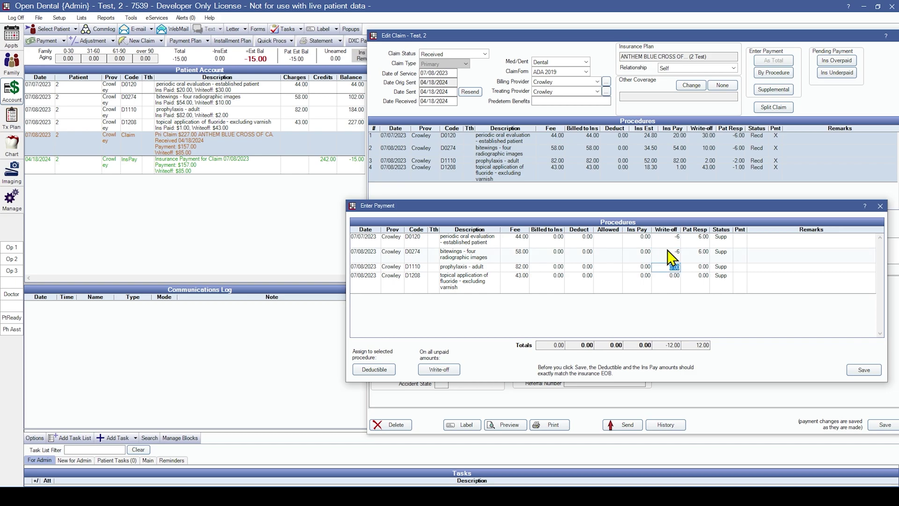
text(-2)
key(Return)
text(-1)
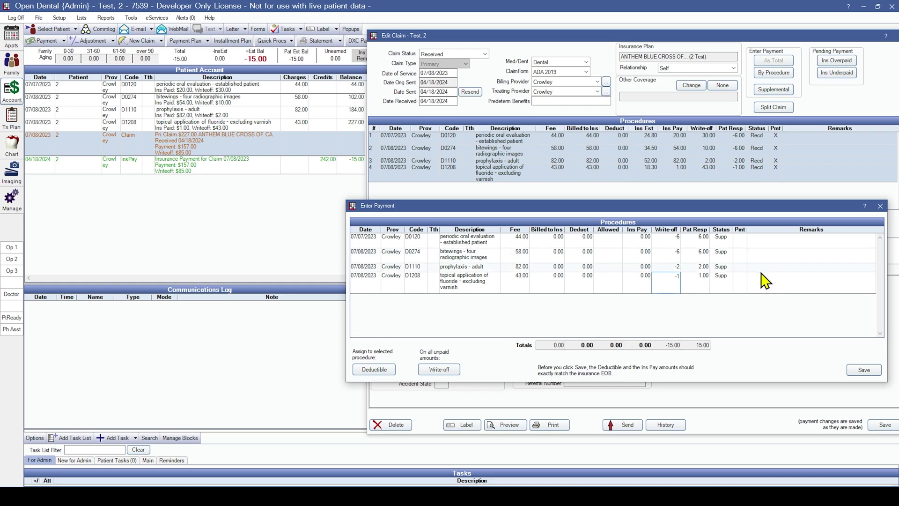
click(868, 371)
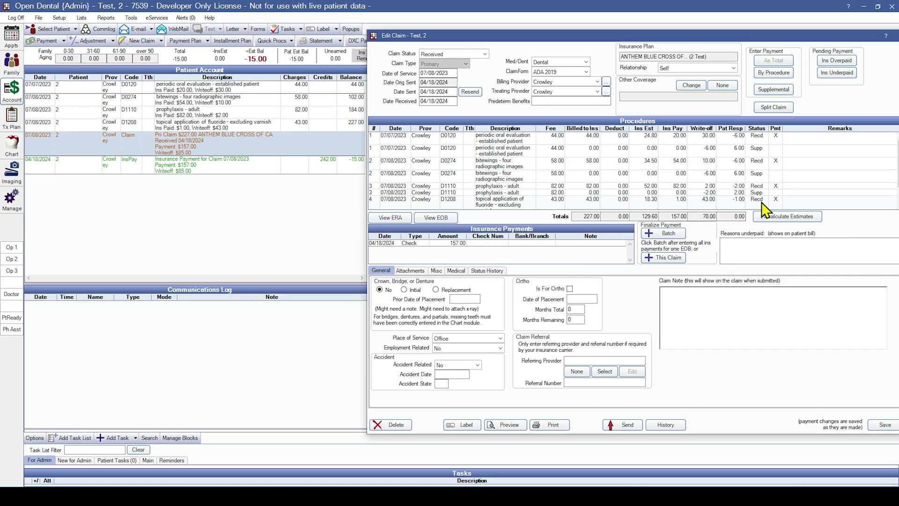
Review the supplemental write-off rows and totals on the claim and save the claim
scroll(764, 180, down, 1)
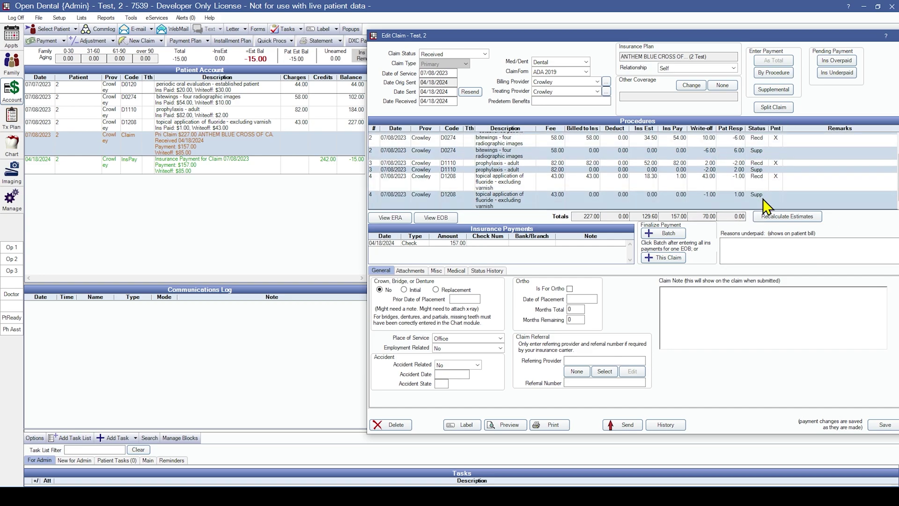
scroll(763, 198, up, 1)
scroll(764, 198, down, 1)
scroll(763, 198, up, 1)
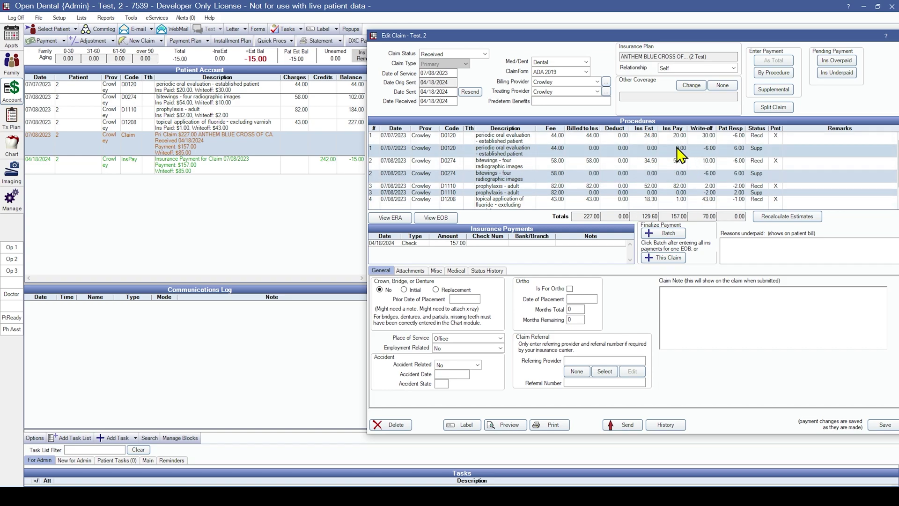
scroll(683, 154, down, 1)
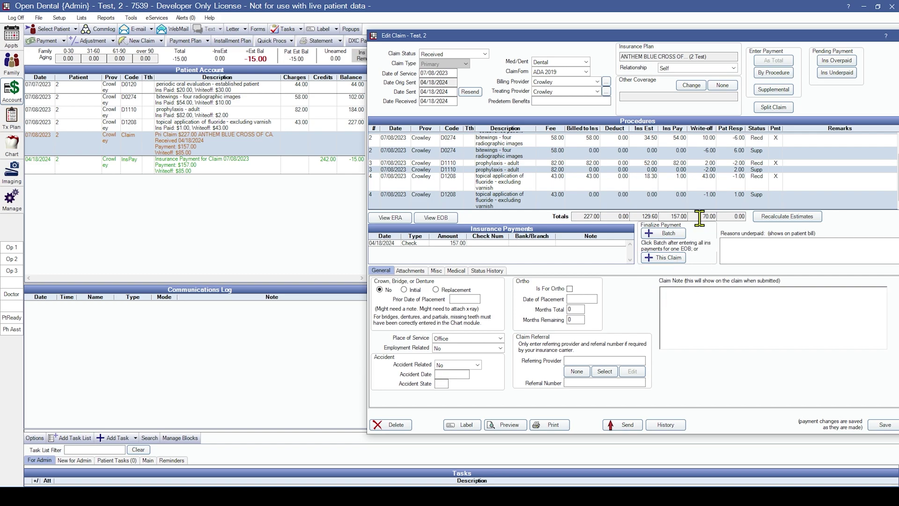
click(879, 428)
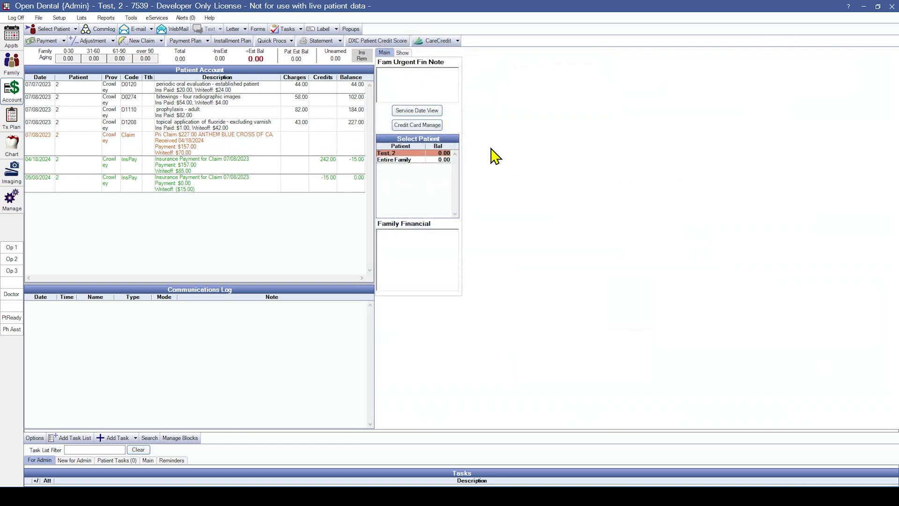
Reopen the claim from its 05/08/2024 insurance payment, finalize a 0.00 check payment for this claim, and return to the appointment schedule
double_click(315, 186)
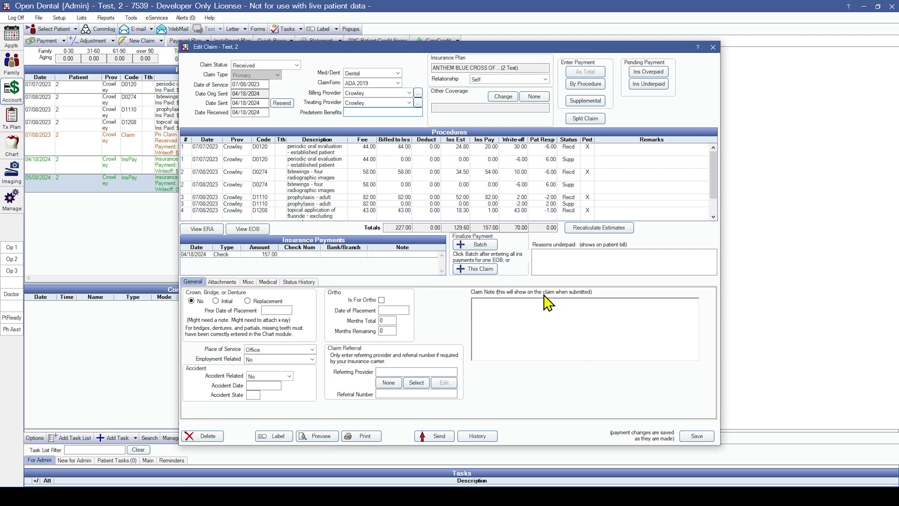
click(482, 270)
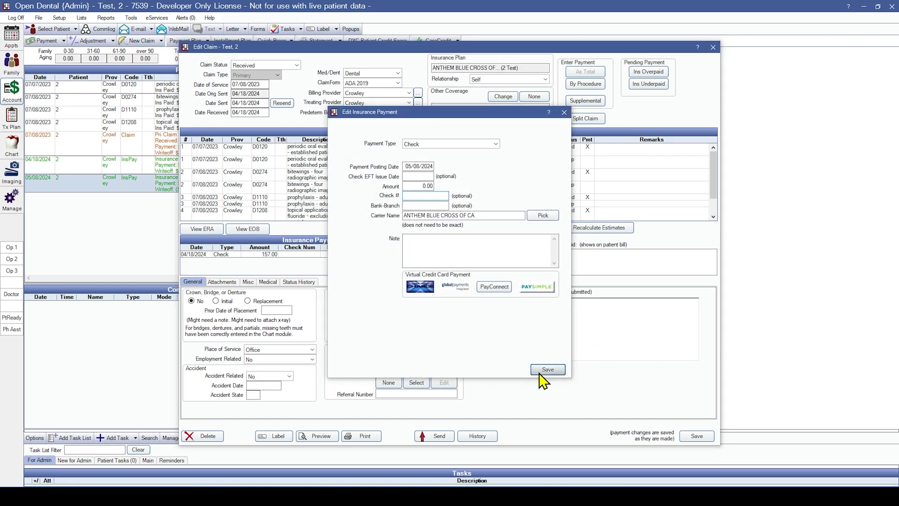
click(541, 371)
click(398, 136)
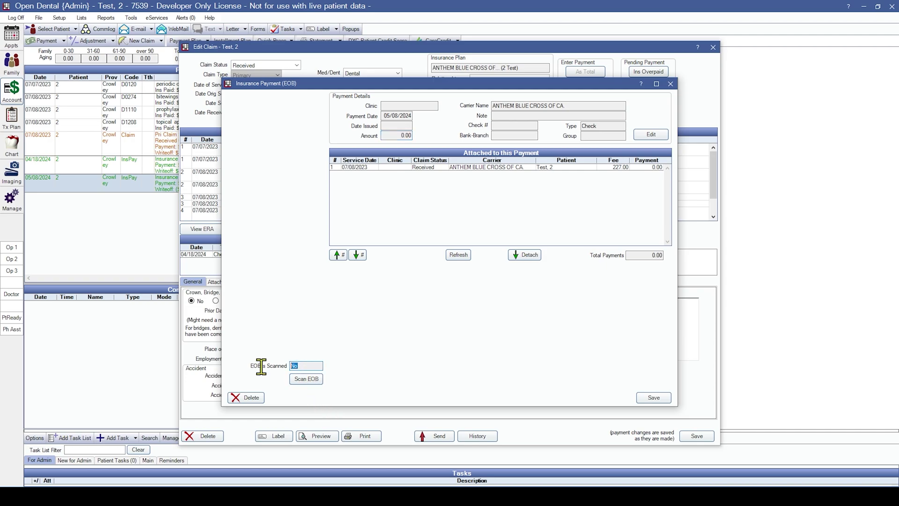
click(654, 398)
click(14, 34)
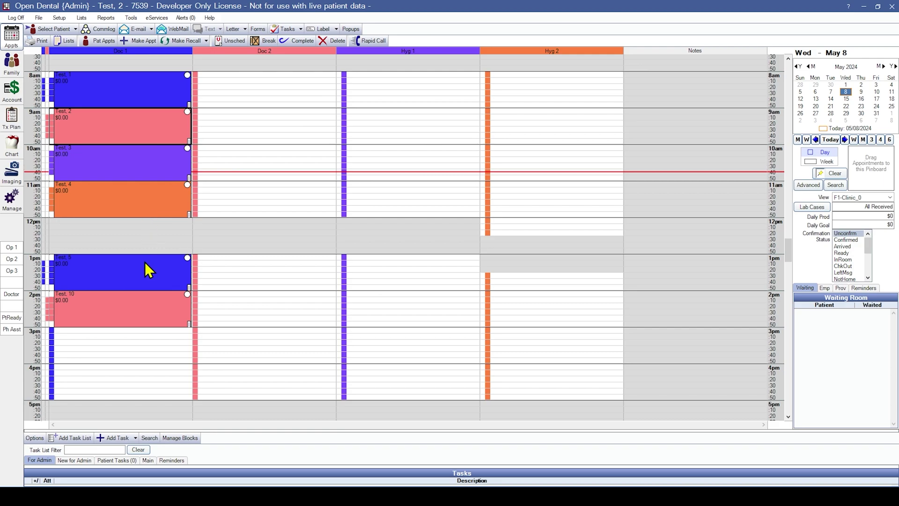
Bring up the account of the patient scheduled at 10am and inspect the INS Billed adjustment, closing it without changes
click(122, 156)
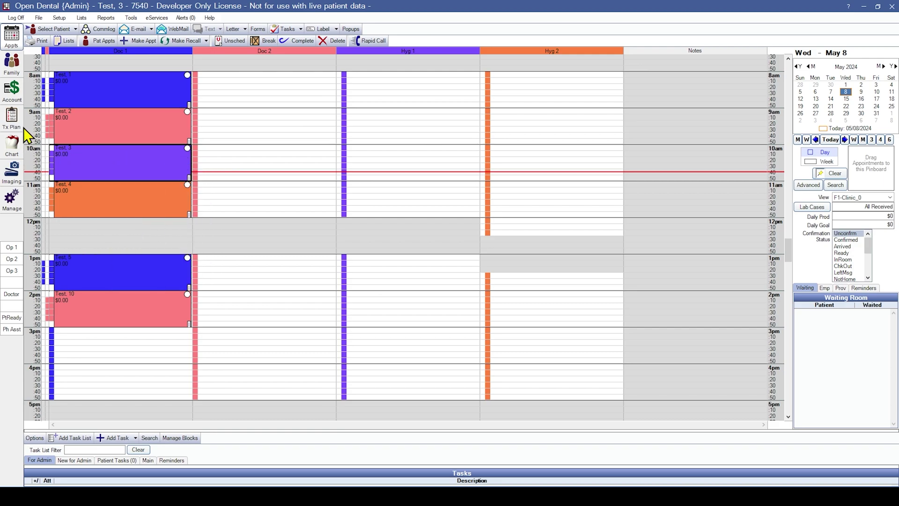
click(11, 90)
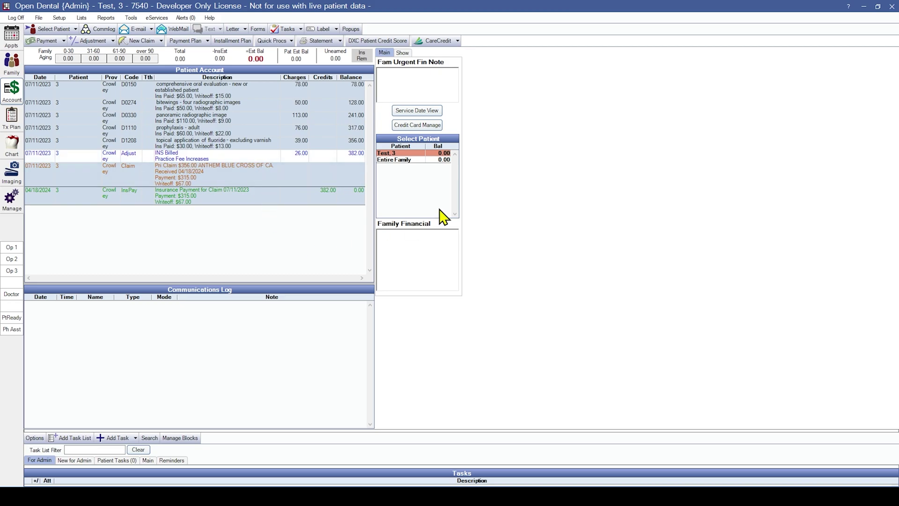
click(253, 156)
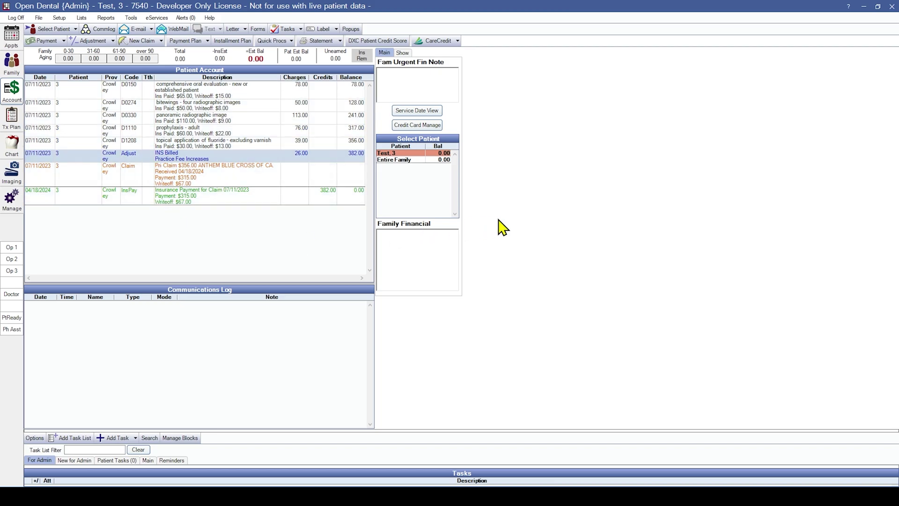
double_click(224, 155)
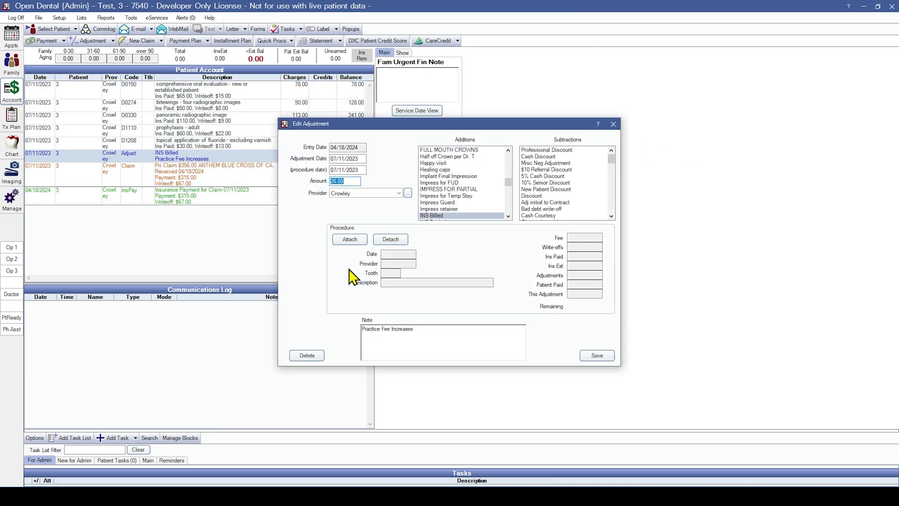
click(614, 124)
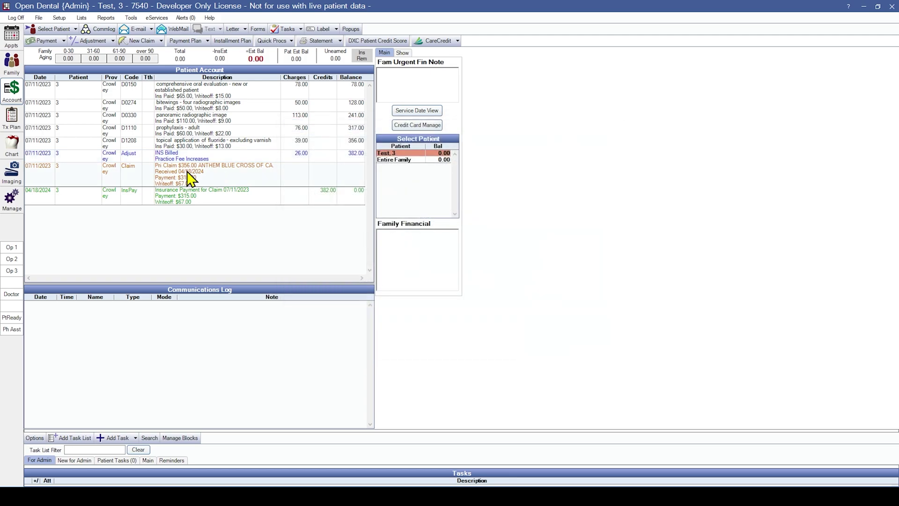
Compare fees, insurance payments and write-offs on the five 07/11/2023 procedures with the unattached INS Billed adjustment
click(197, 145)
drag(221, 90, 227, 149)
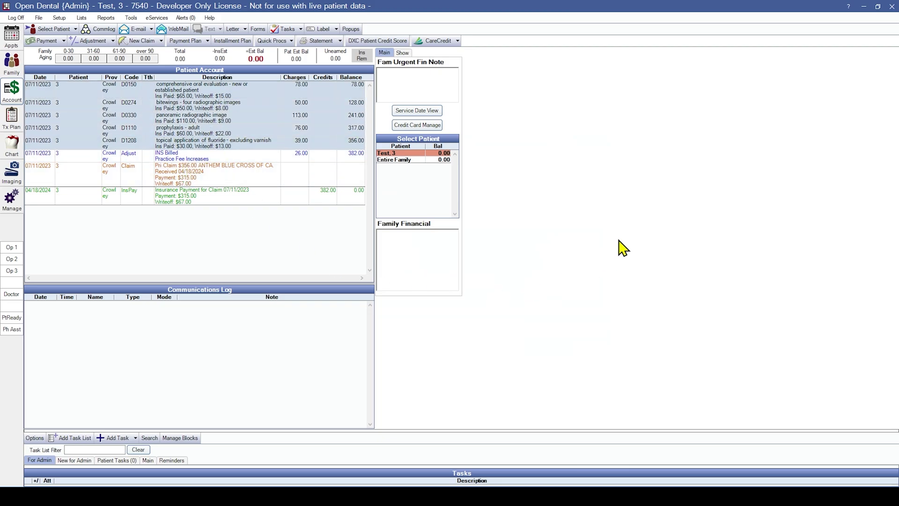
click(237, 156)
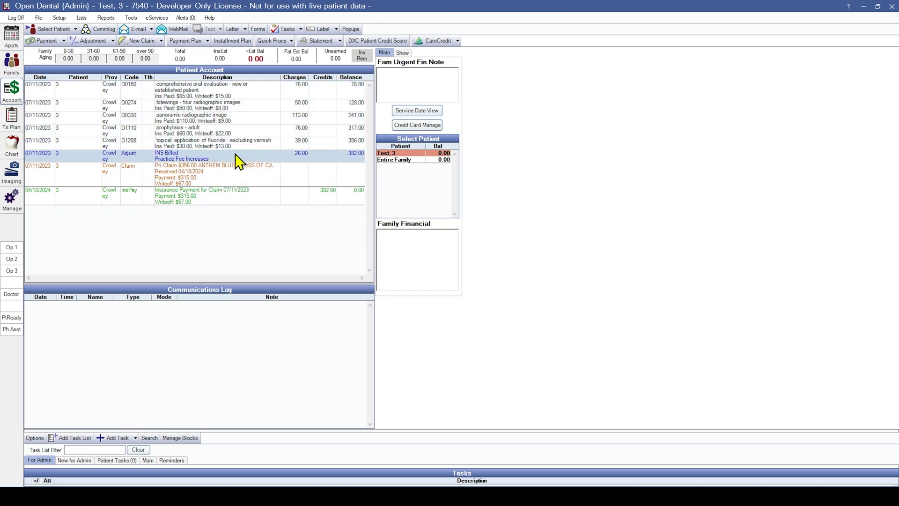
click(240, 143)
click(240, 133)
click(240, 117)
click(242, 110)
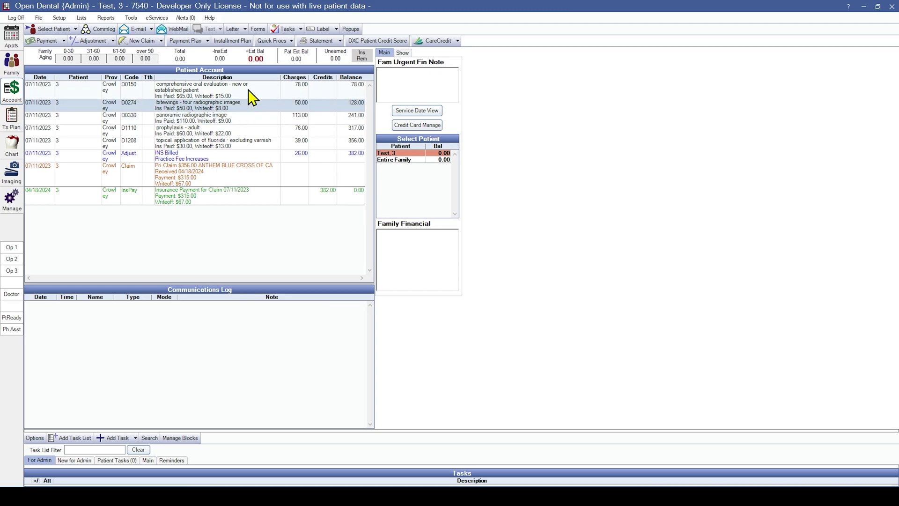
click(248, 91)
click(248, 109)
click(244, 119)
click(242, 131)
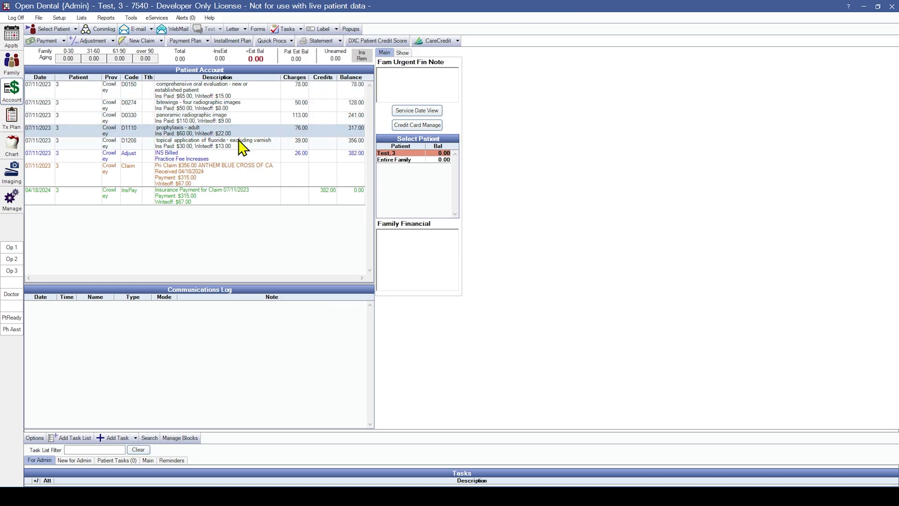
click(242, 145)
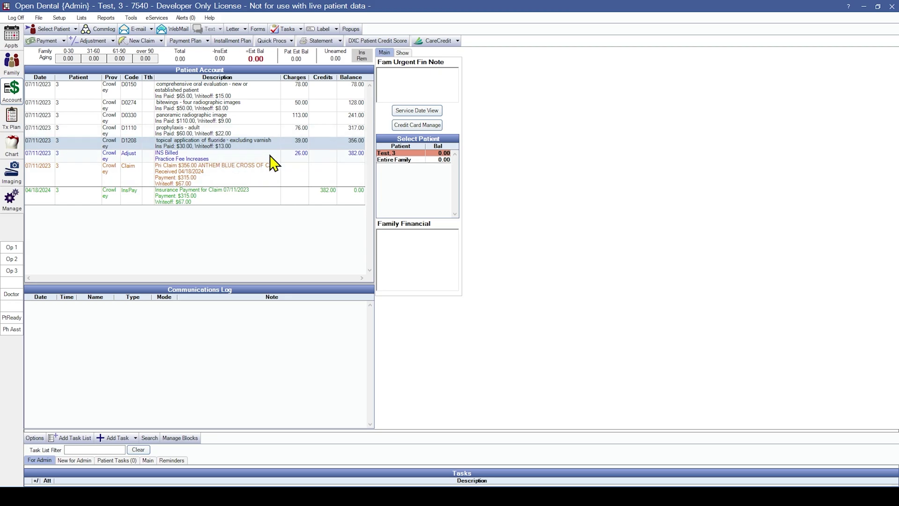
click(242, 154)
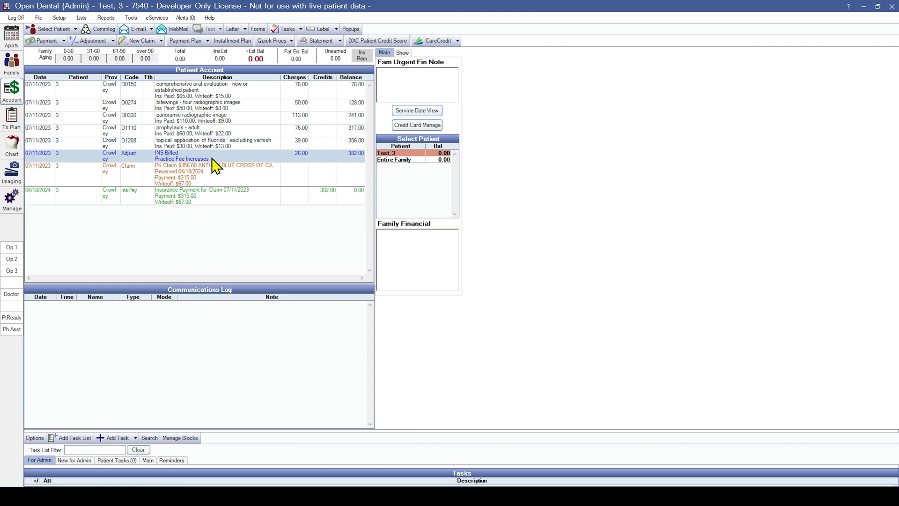
Check the ignored insurance overpayment of each procedure in an income transfer payment, and close the payment without saving
click(421, 247)
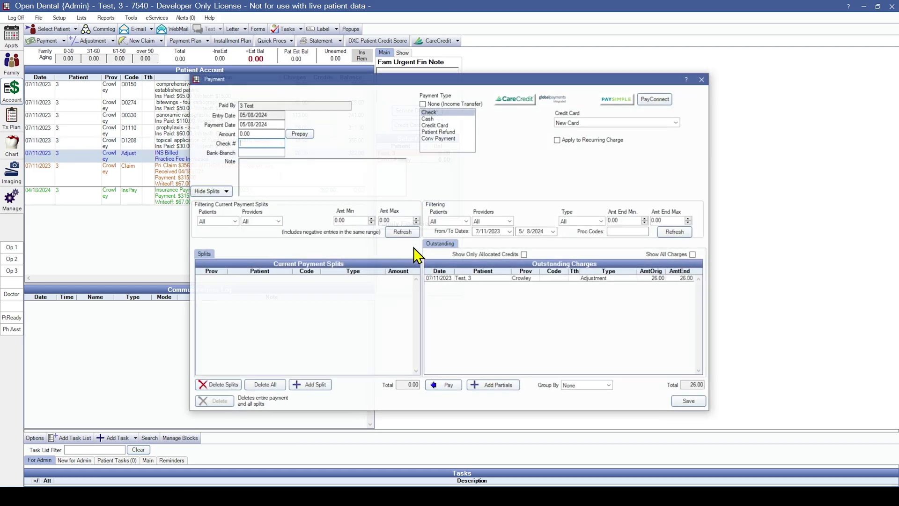
click(444, 385)
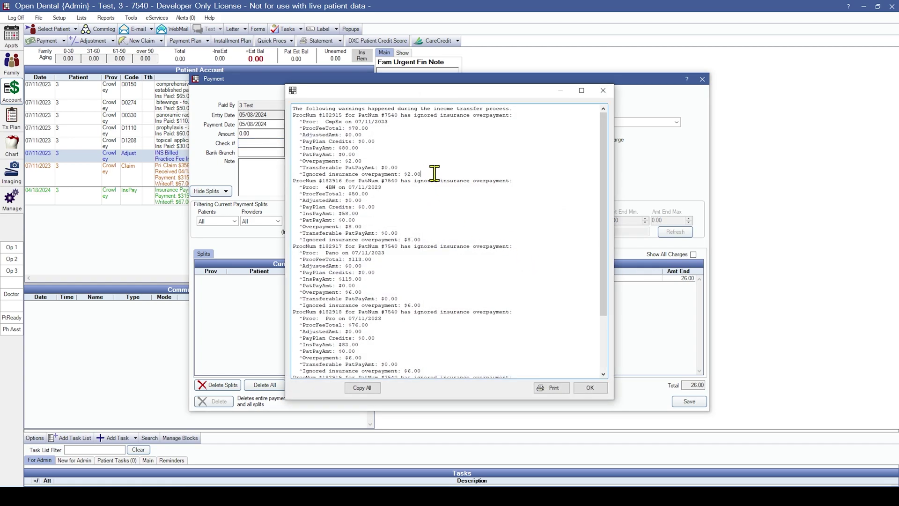
drag(435, 174, 402, 175)
drag(422, 240, 403, 239)
drag(423, 306, 396, 301)
scroll(420, 305, down, 4)
drag(423, 364, 402, 364)
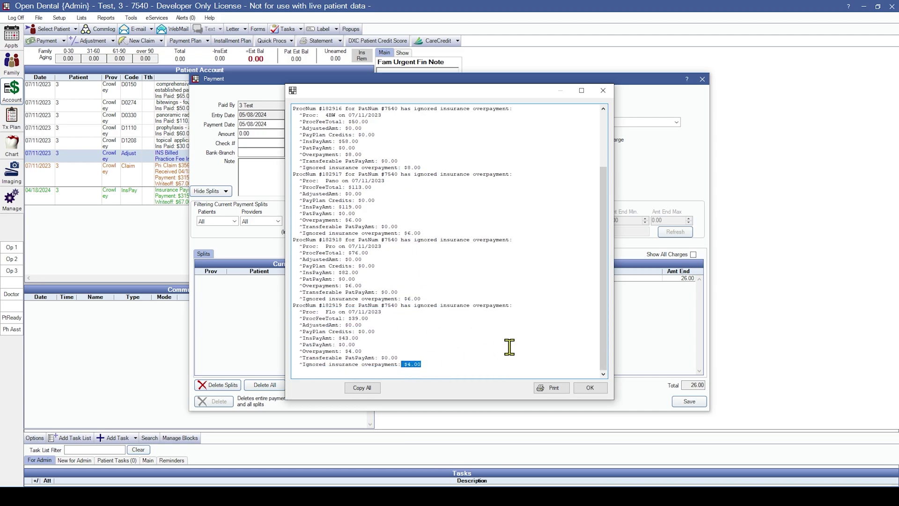
drag(494, 93, 898, 94)
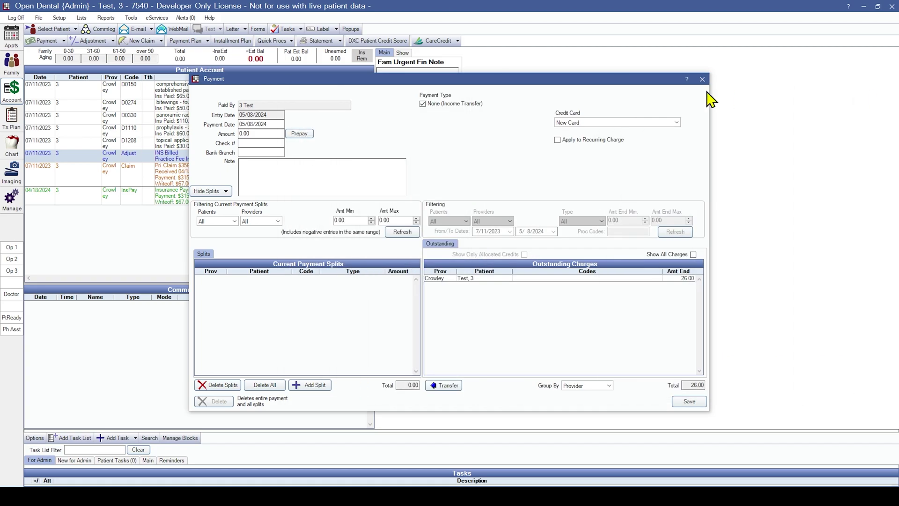
click(702, 79)
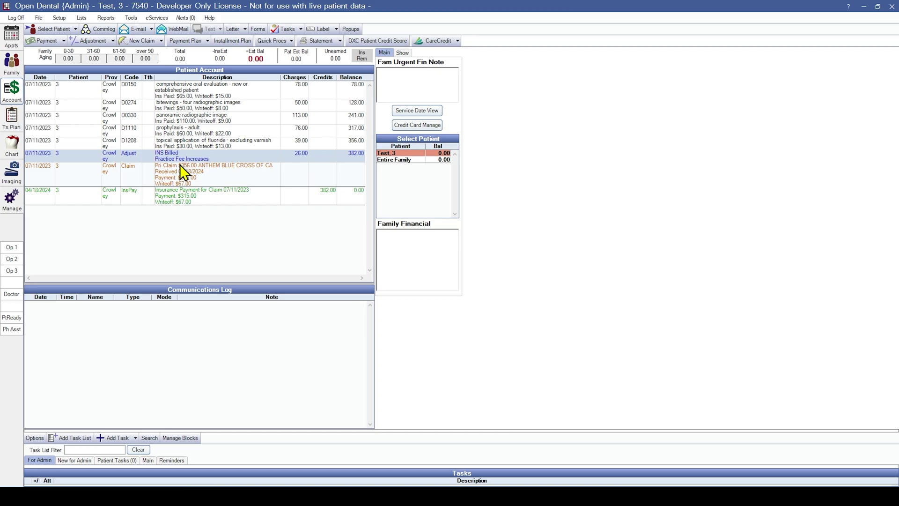
Inspect the D1208 fluoride procedure's options for adding or linking an adjustment, and close it unchanged
click(242, 142)
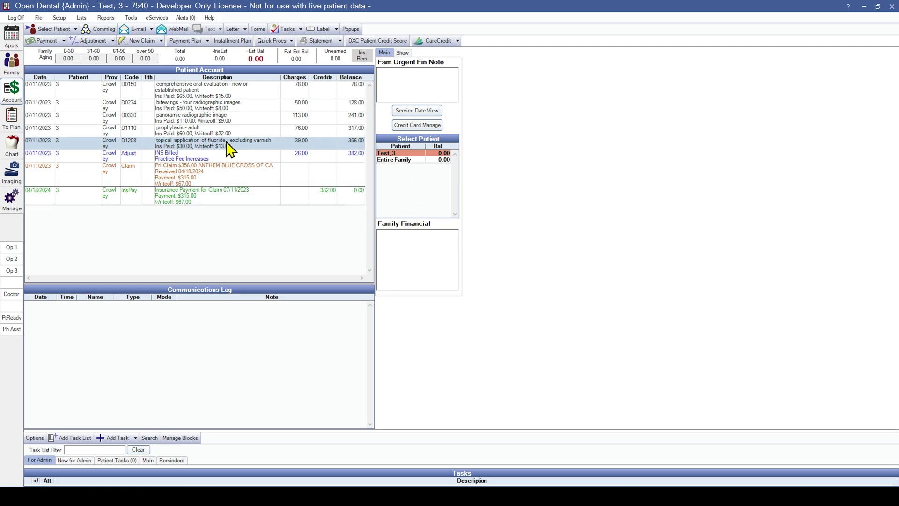
double_click(276, 146)
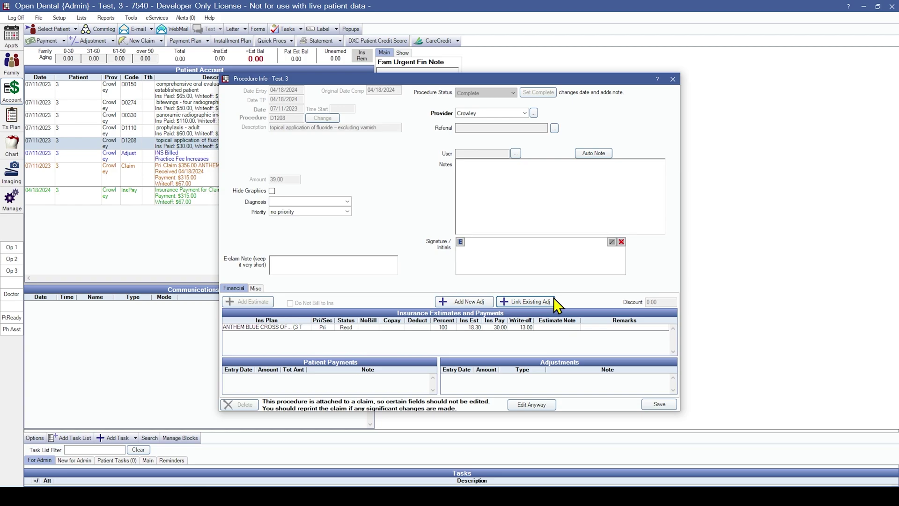
click(673, 78)
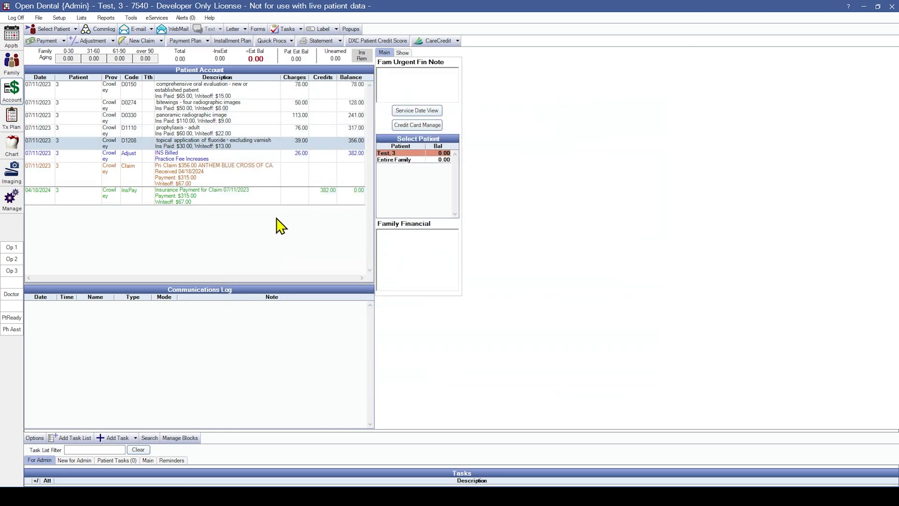
Add and save a Misc Pos Adjustment of 4 attached to the D1208 fluoride procedure
click(93, 40)
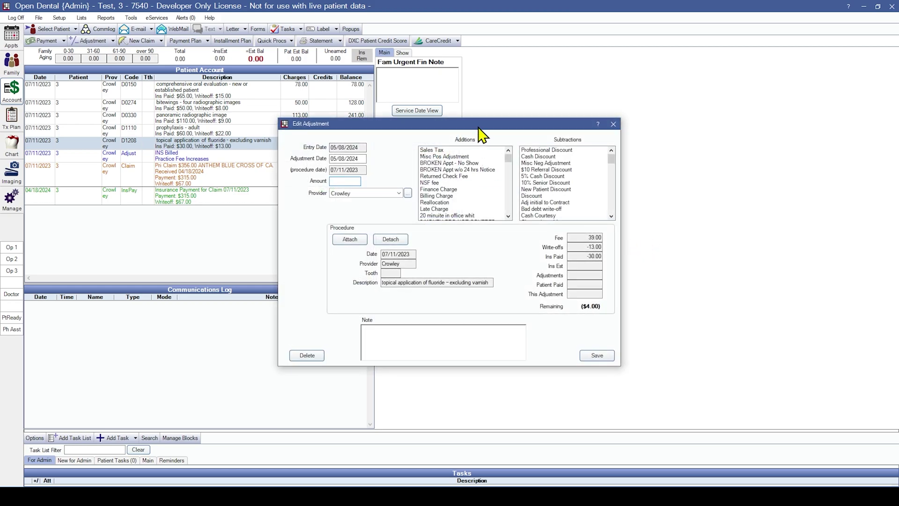
drag(478, 135, 681, 126)
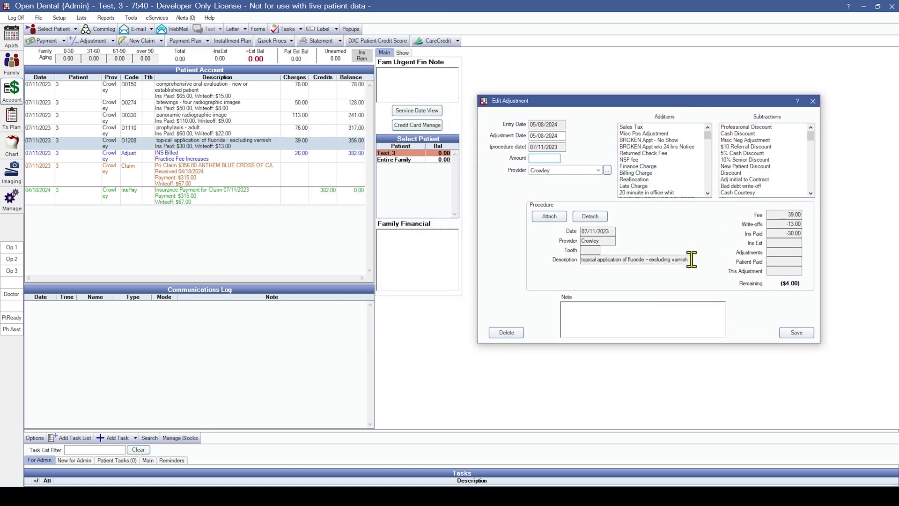
drag(691, 260, 531, 259)
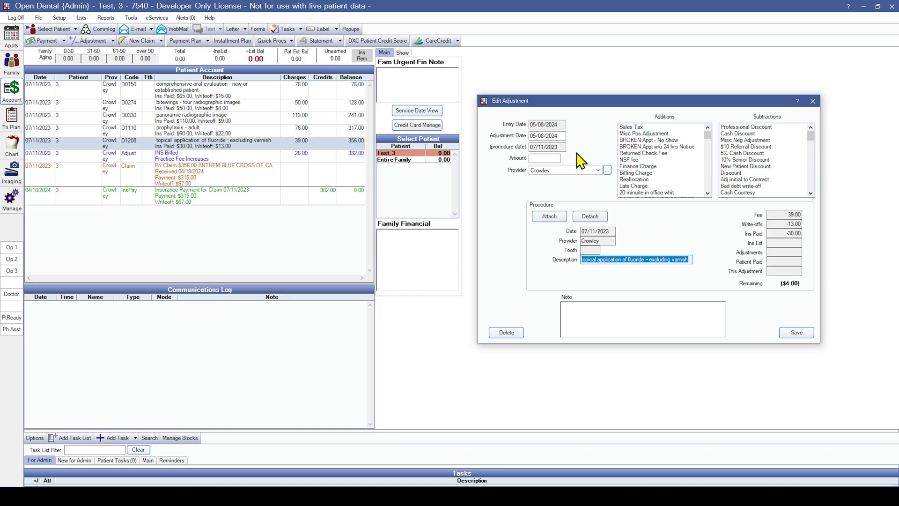
click(543, 158)
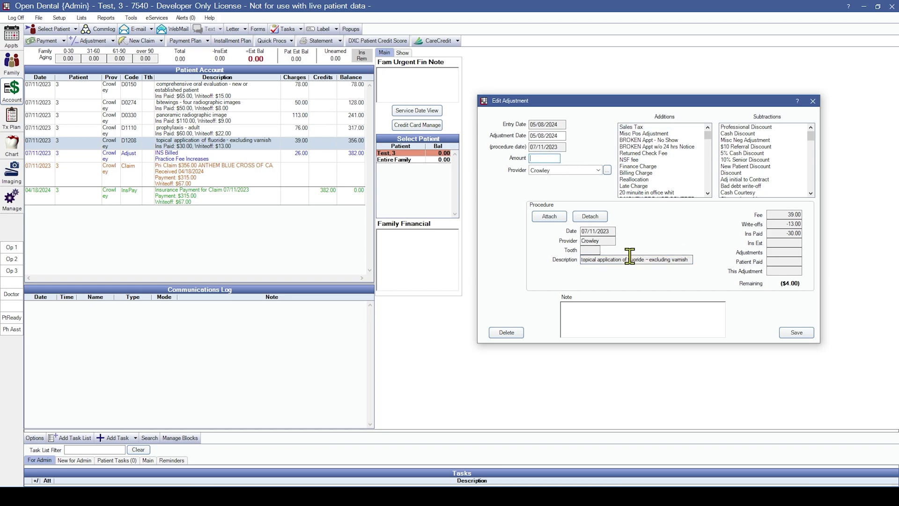
text(4)
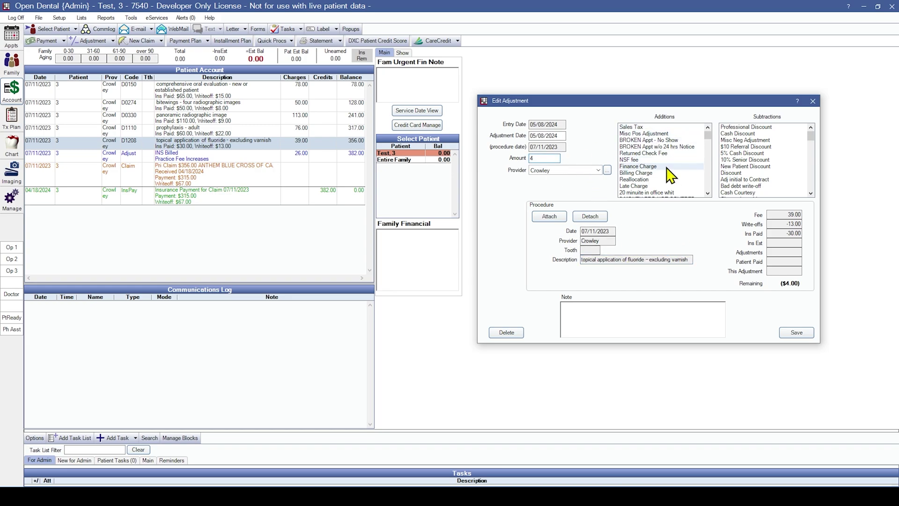
click(651, 134)
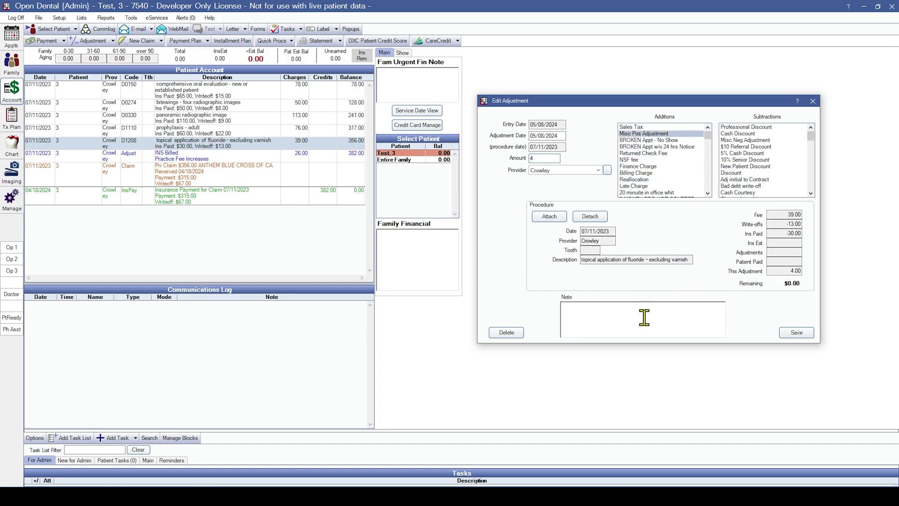
click(667, 330)
click(802, 332)
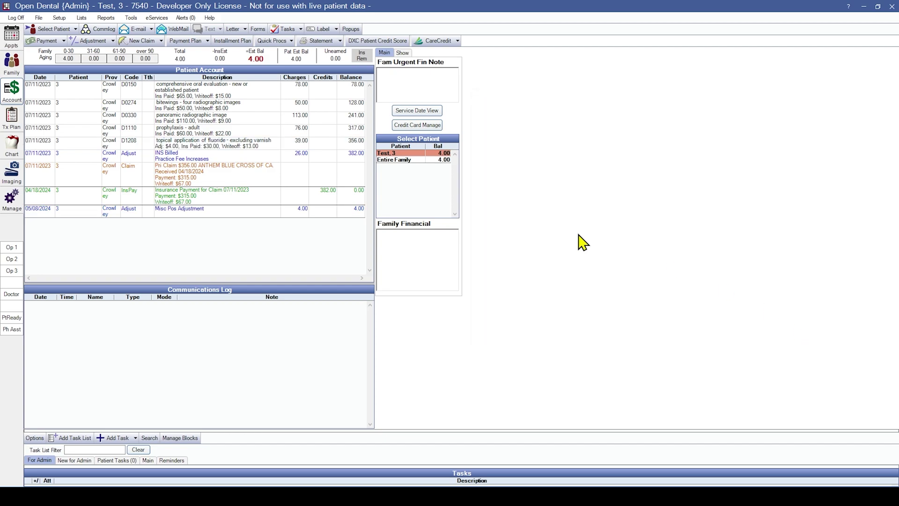
Add and save a Misc Pos Adjustment of 6 attached to the D1110 adult prophylaxis procedure
click(300, 133)
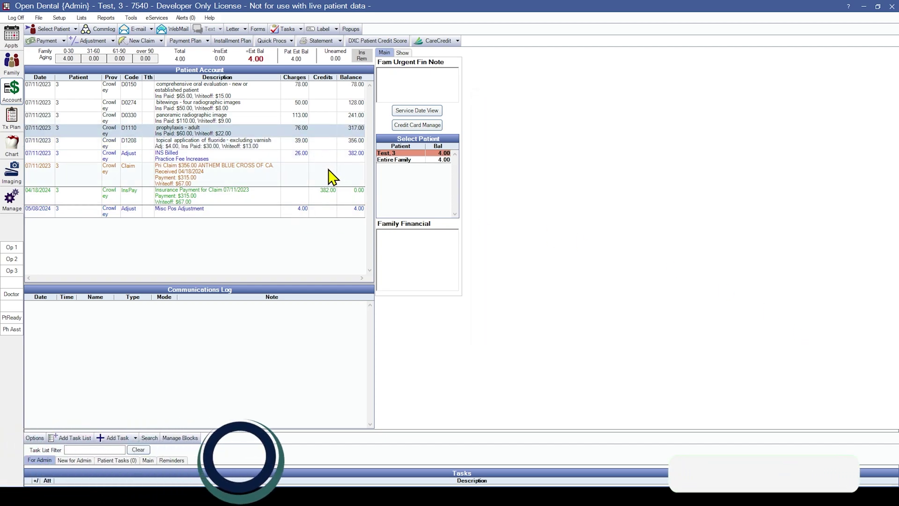
click(96, 41)
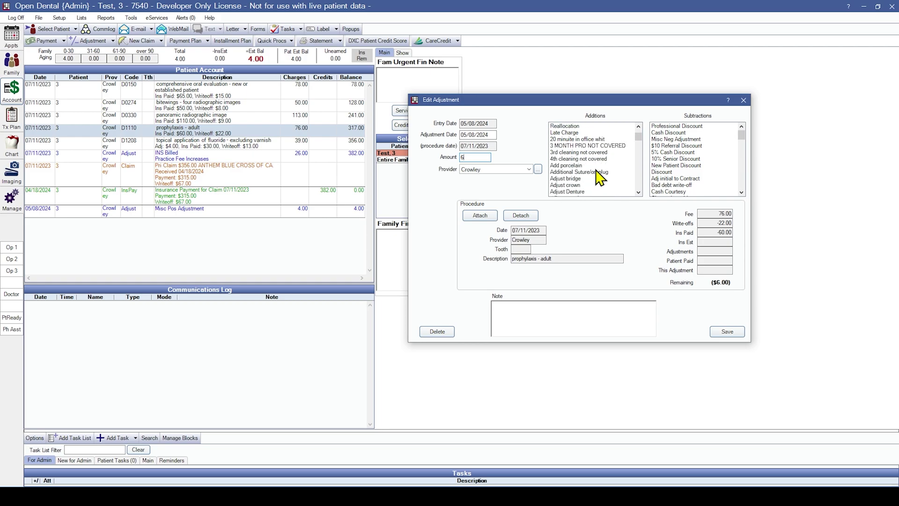
click(586, 133)
click(727, 333)
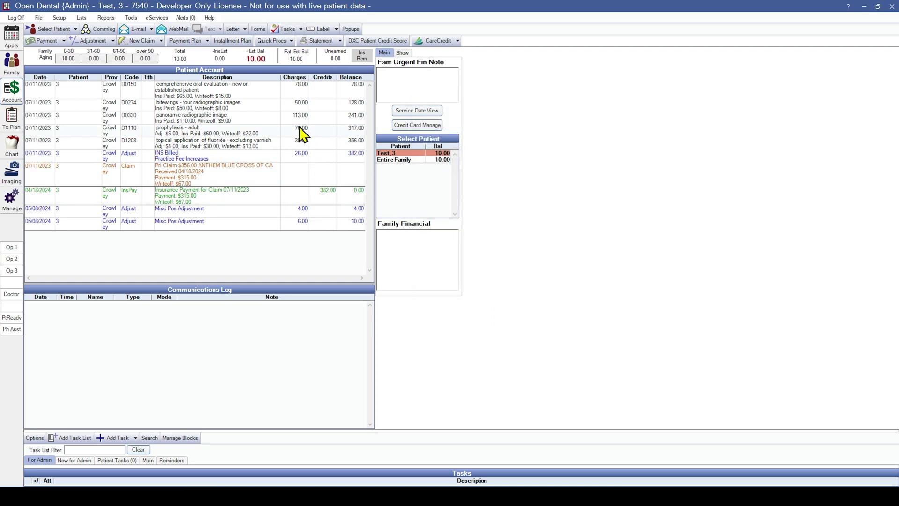
Add and save a Misc Pos Adjustment of 6 attached to the D0330 panoramic image procedure
click(304, 120)
click(90, 41)
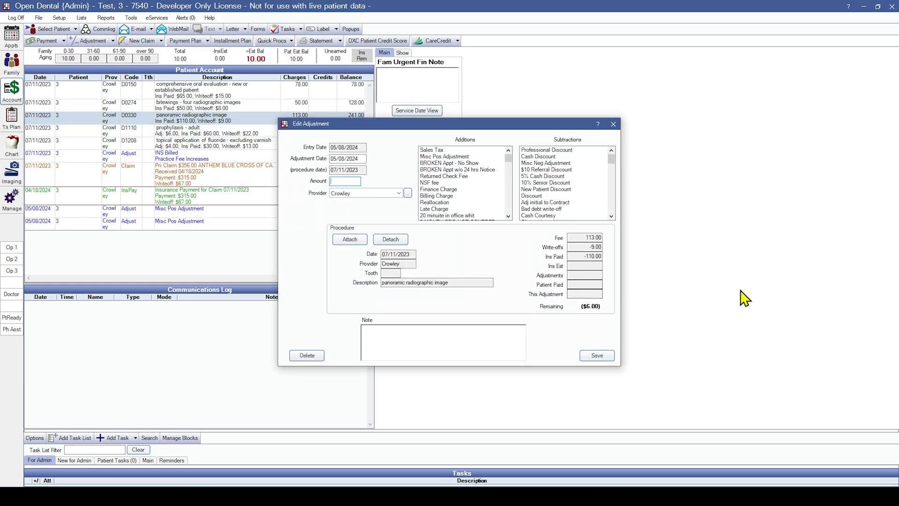
click(445, 157)
drag(395, 125, 411, 134)
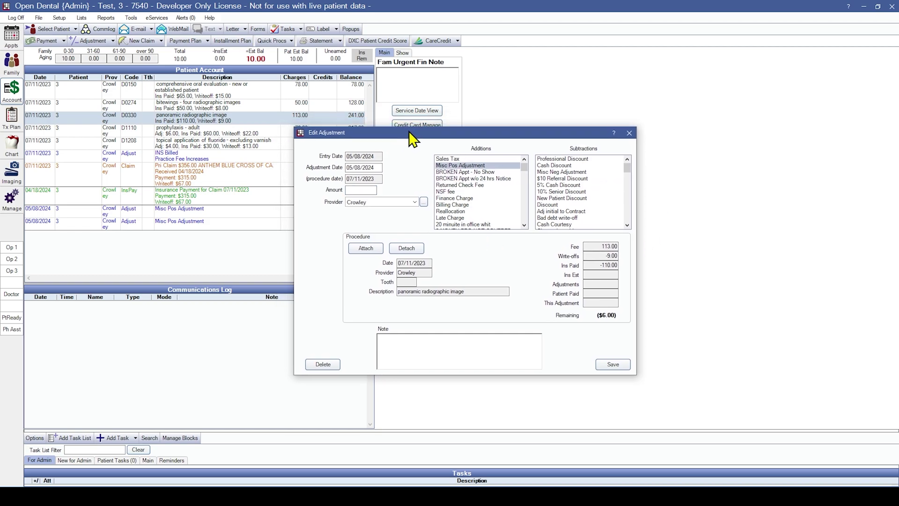
click(371, 190)
text(6)
drag(361, 191, 338, 190)
click(613, 364)
Add and save a Misc Pos Adjustment of 8 attached to the D0274 bitewings procedure
click(311, 106)
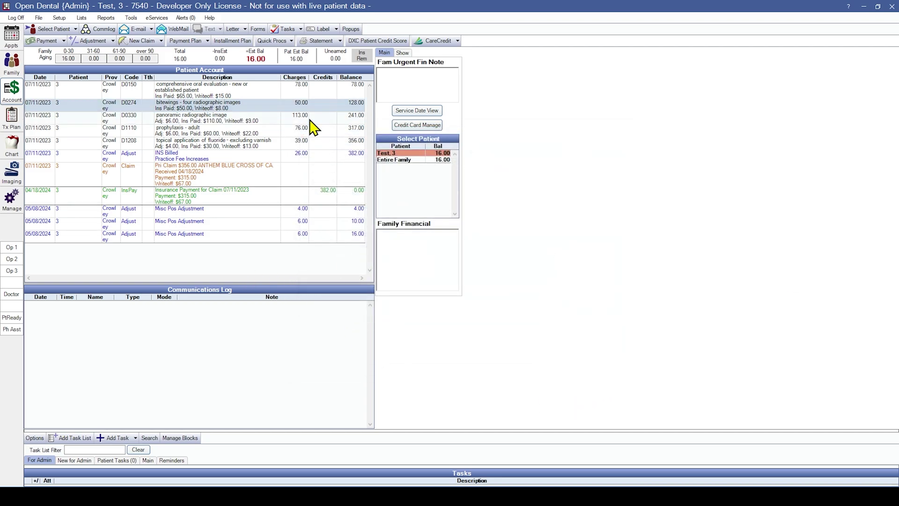
click(86, 41)
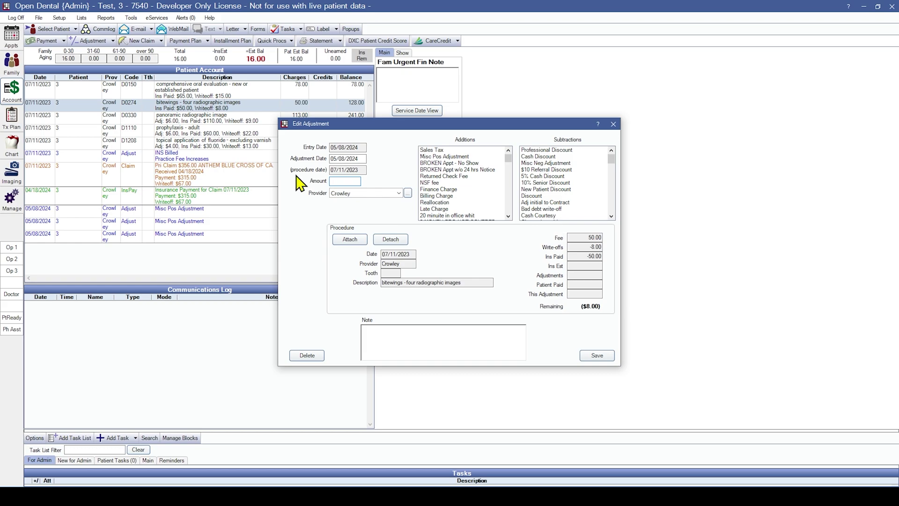
text(8)
drag(405, 123, 410, 127)
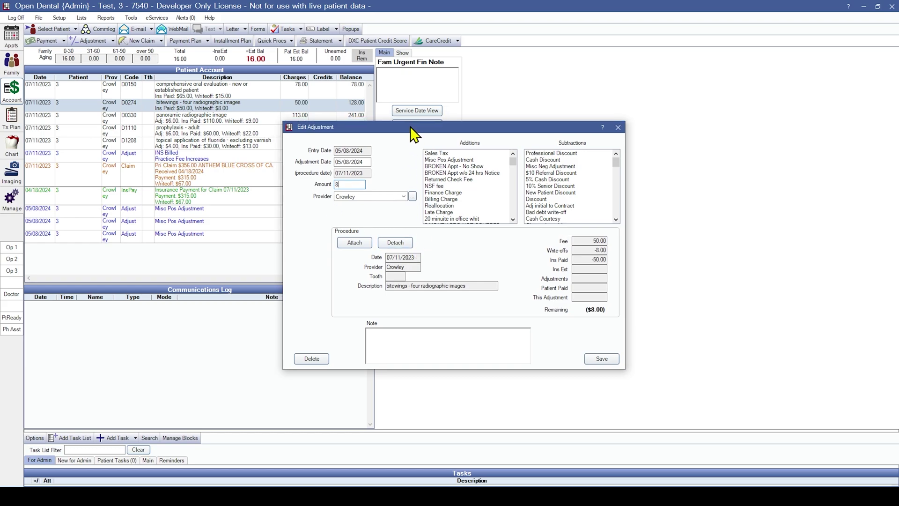
click(436, 161)
click(608, 361)
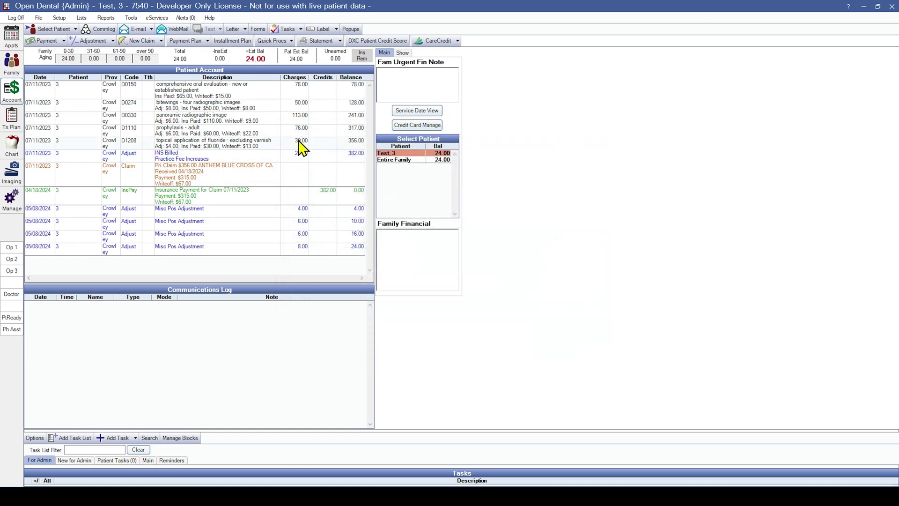
Add and save a Misc Pos Adjustment of 2 attached to the D0150 comprehensive oral evaluation procedure
click(260, 90)
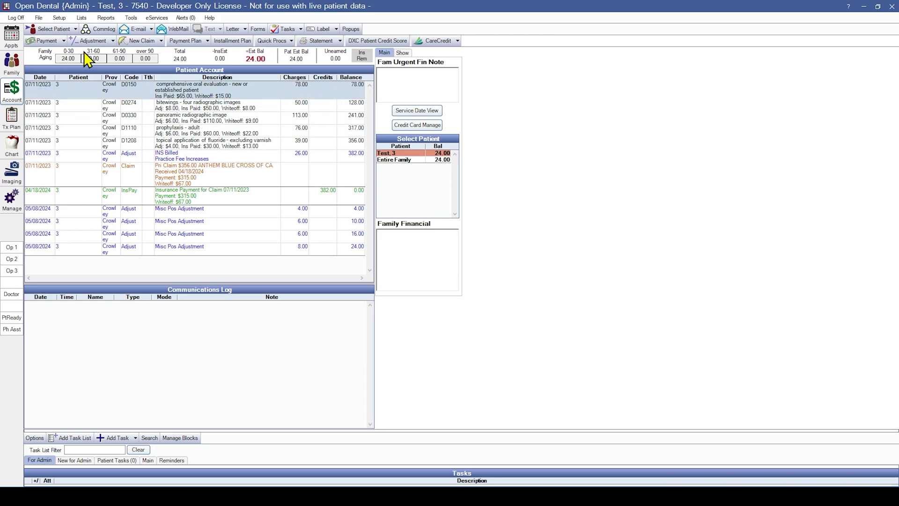
click(90, 40)
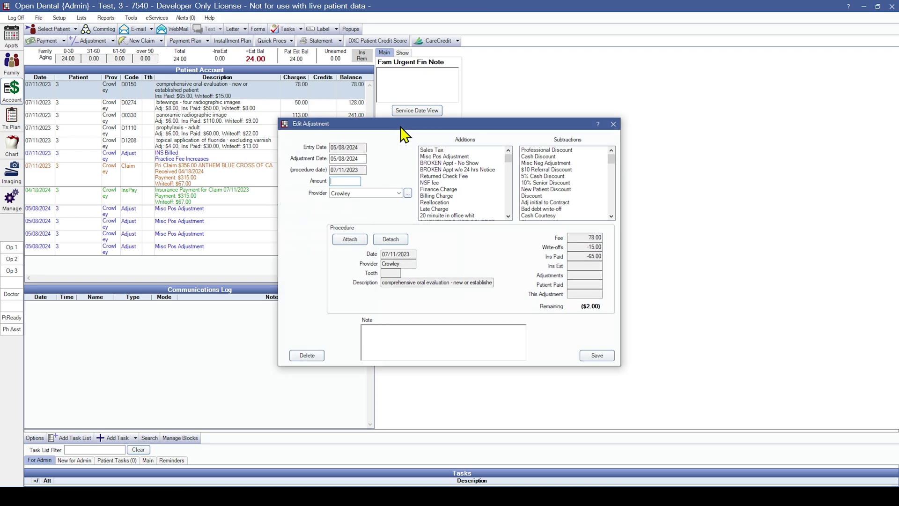
text(2)
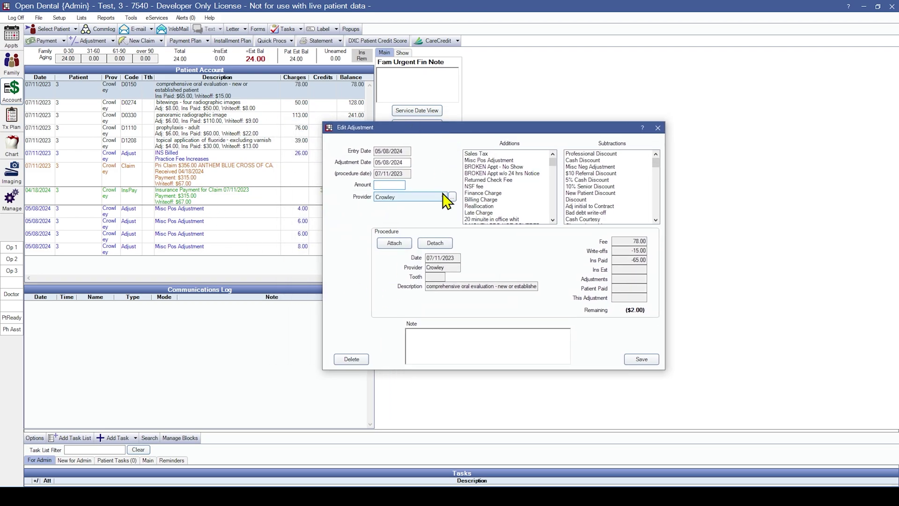
click(487, 161)
click(641, 359)
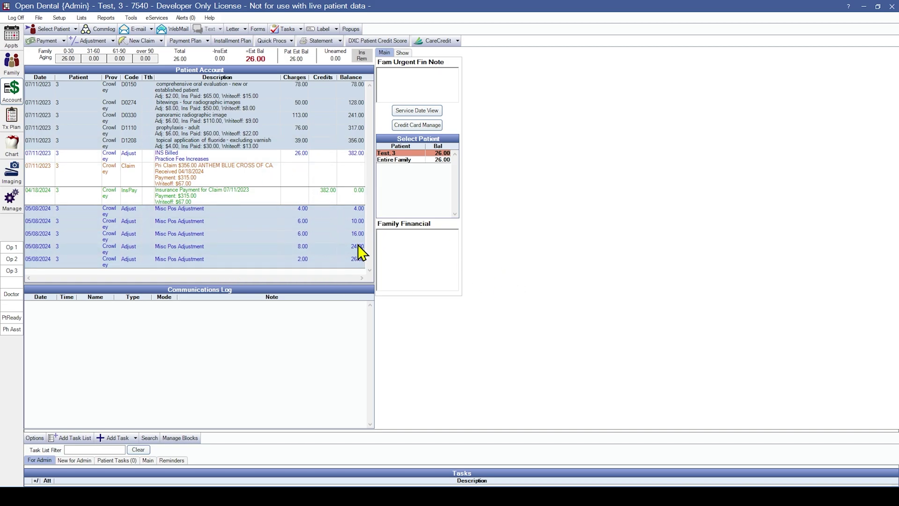
Check the INS Billed adjustment's details, and save an unattached Misc Neg Adjustment of 26 to offset it
double_click(293, 156)
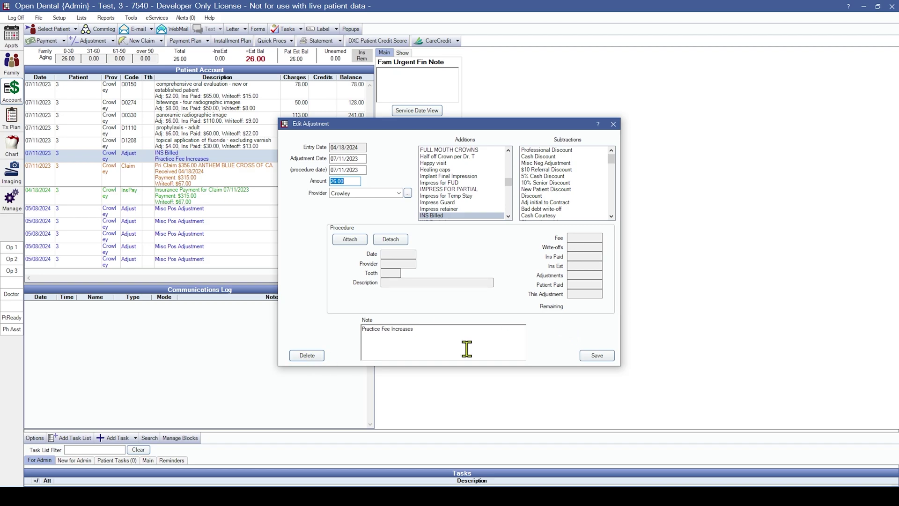
click(613, 124)
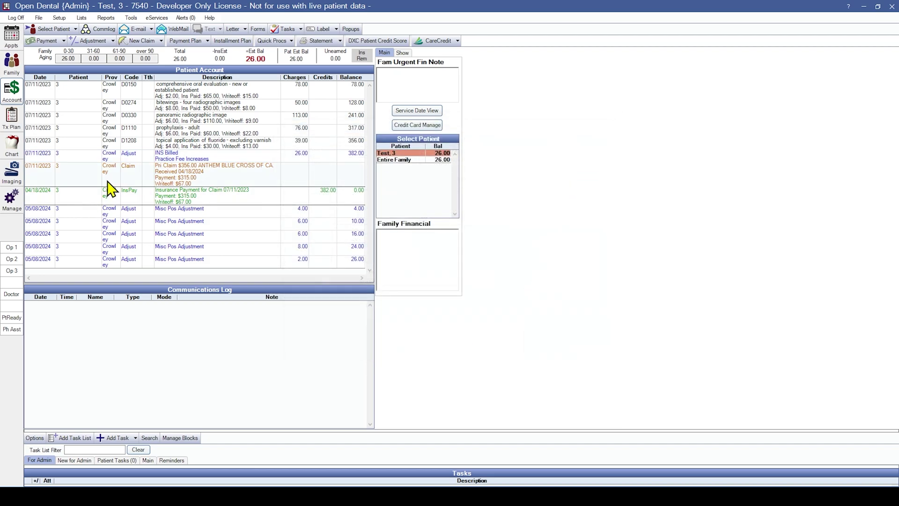
click(183, 157)
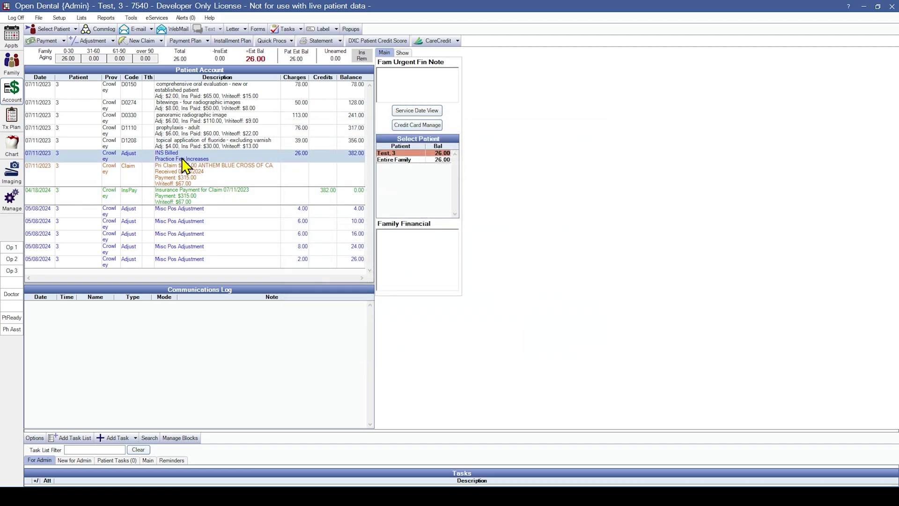
click(87, 42)
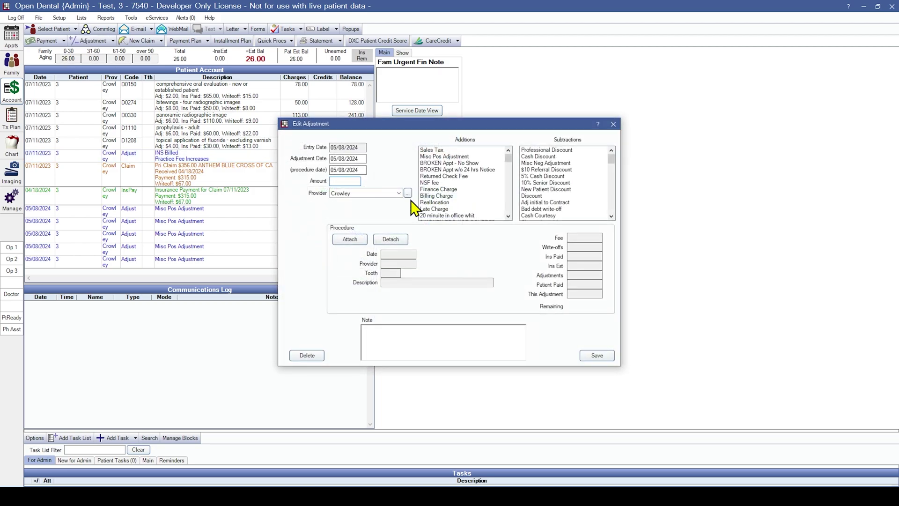
click(539, 163)
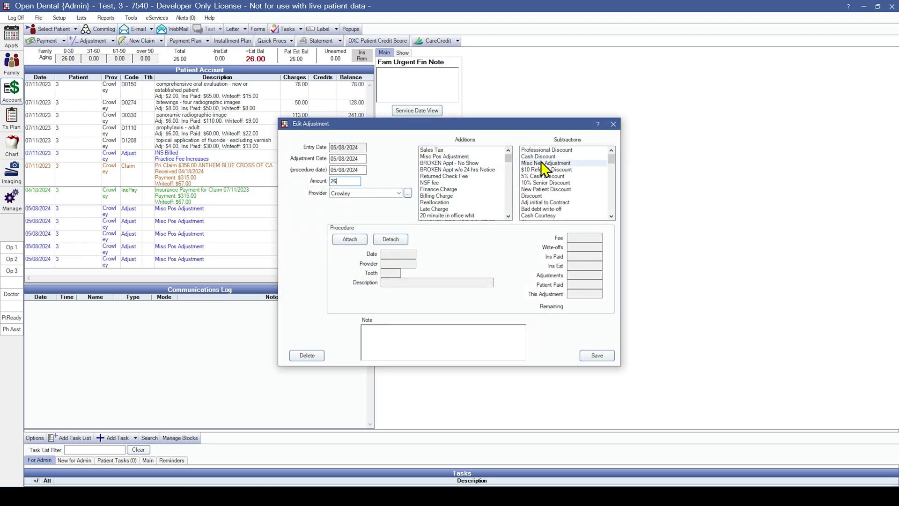
drag(533, 131, 682, 122)
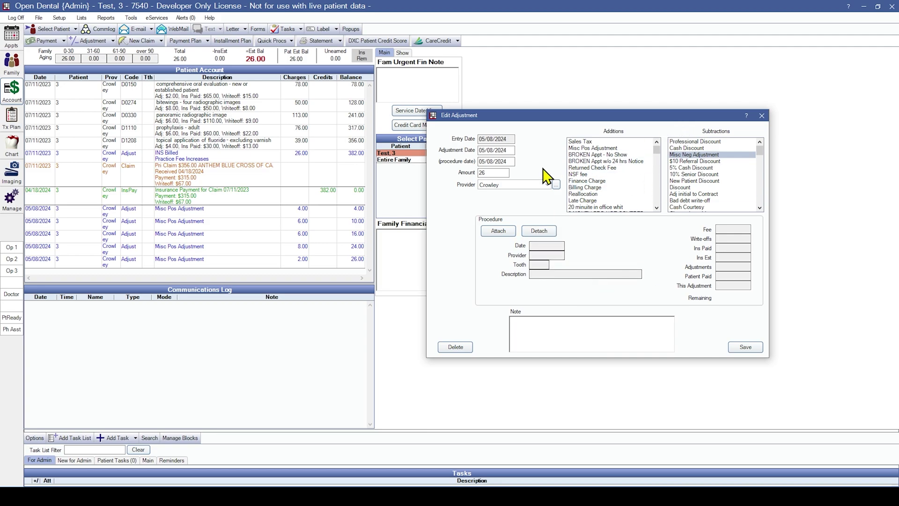
click(746, 347)
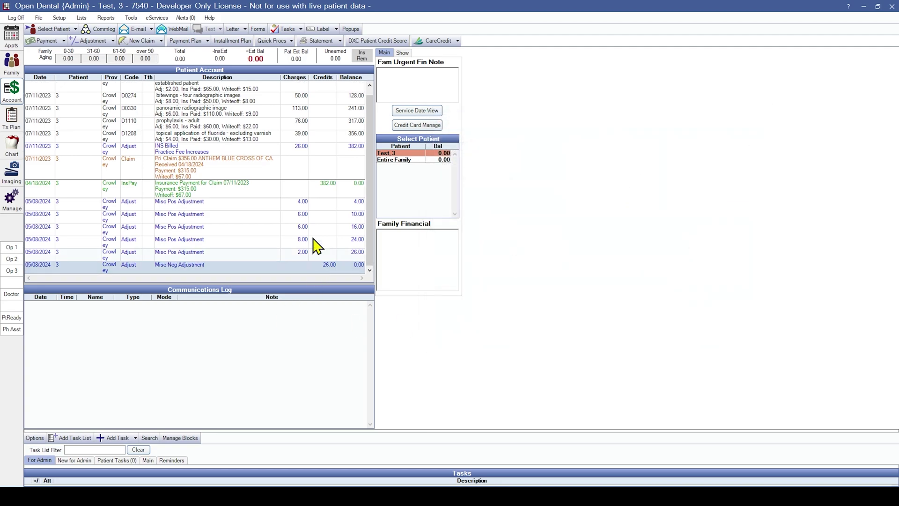
click(307, 150)
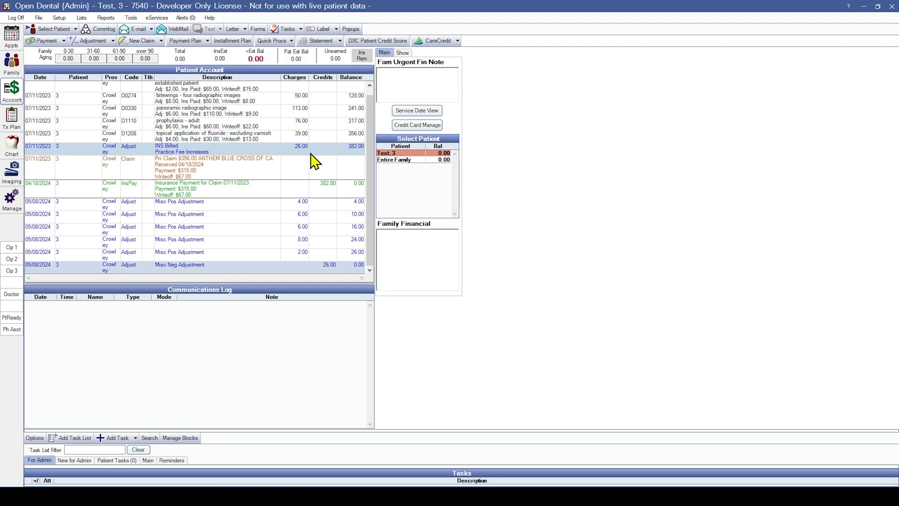
Open the account of the patient scheduled at 11am in Doc 1 and select the D1208 fluoride procedure
click(12, 37)
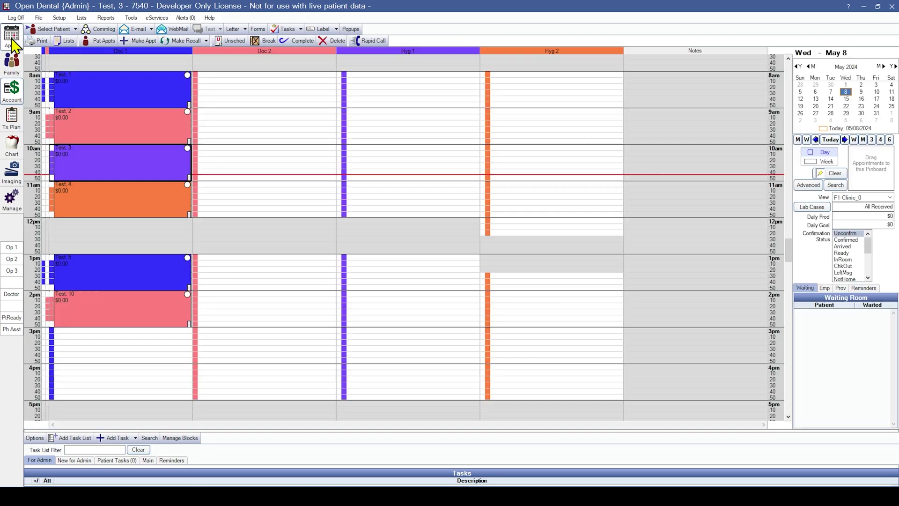
click(112, 195)
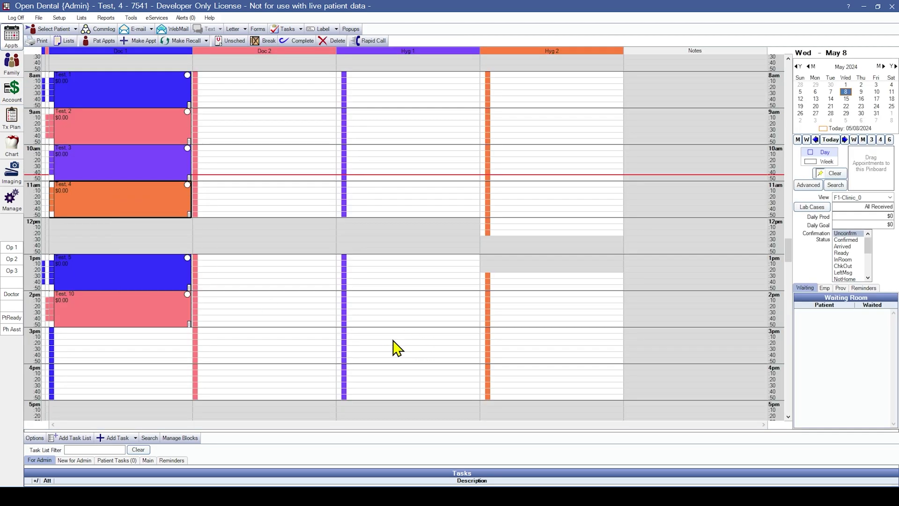
click(12, 89)
click(256, 147)
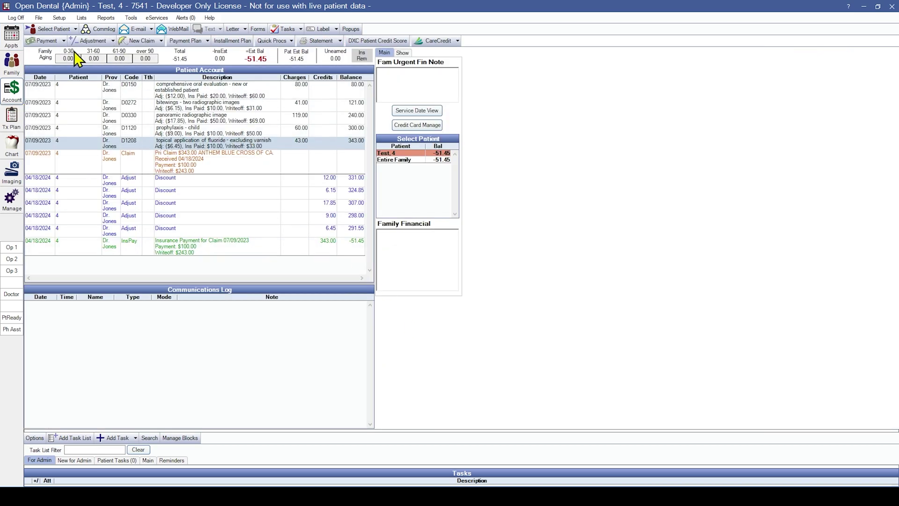
Run an income transfer from a new payment of type None (Income Transfer) and read through the reported insurance overpayments
click(55, 40)
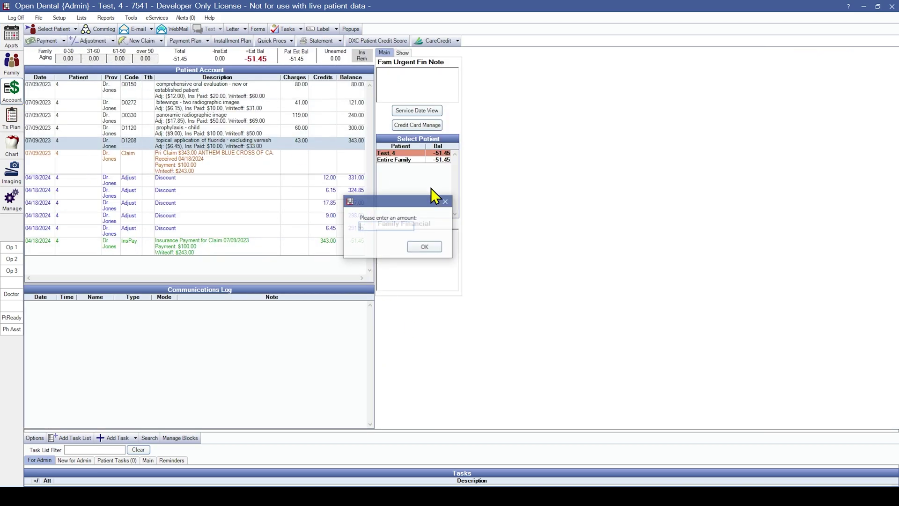
click(428, 247)
click(423, 103)
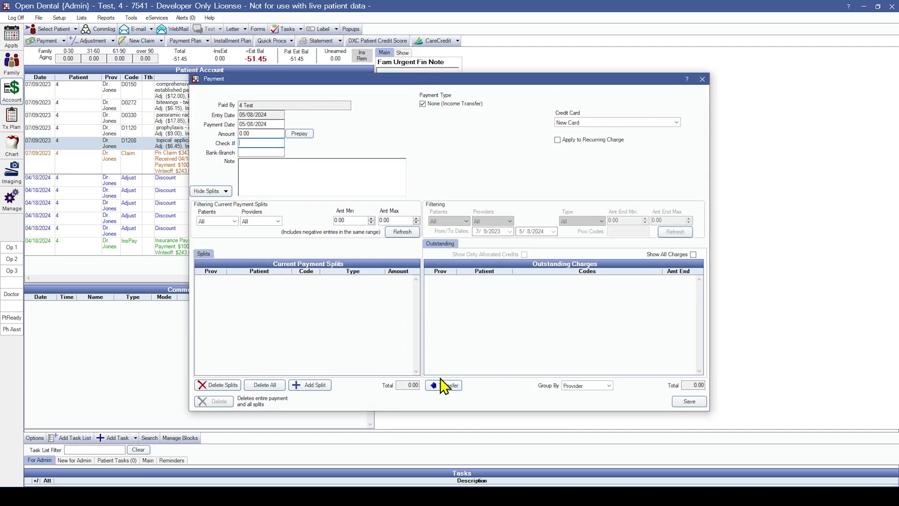
click(445, 386)
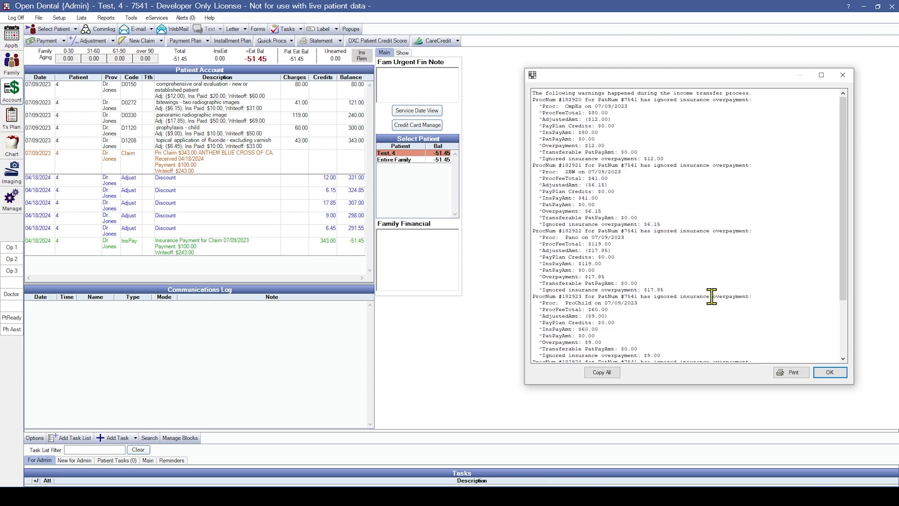
scroll(674, 243, down, 3)
scroll(673, 243, up, 3)
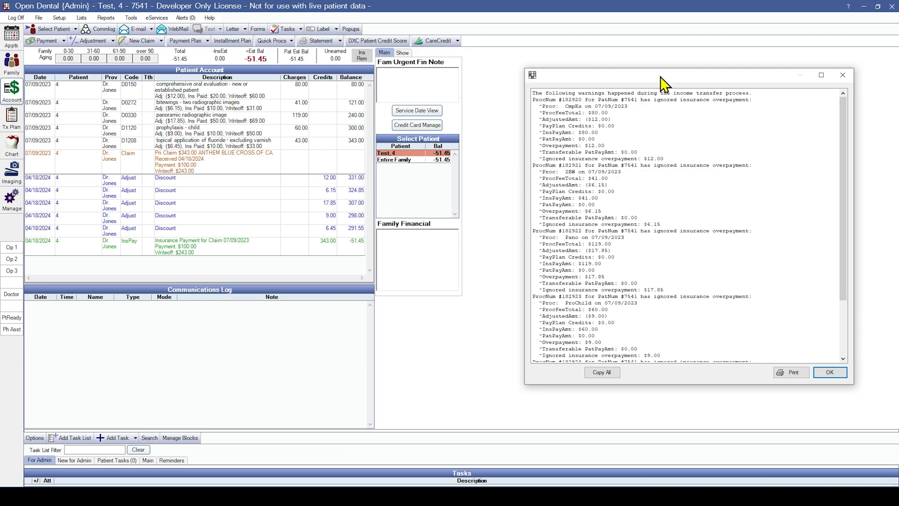
drag(663, 80, 651, 80)
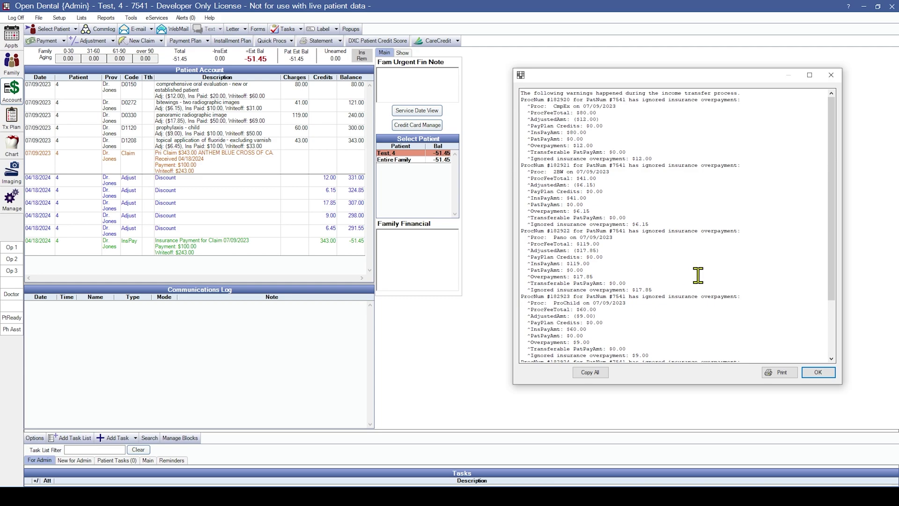
click(818, 372)
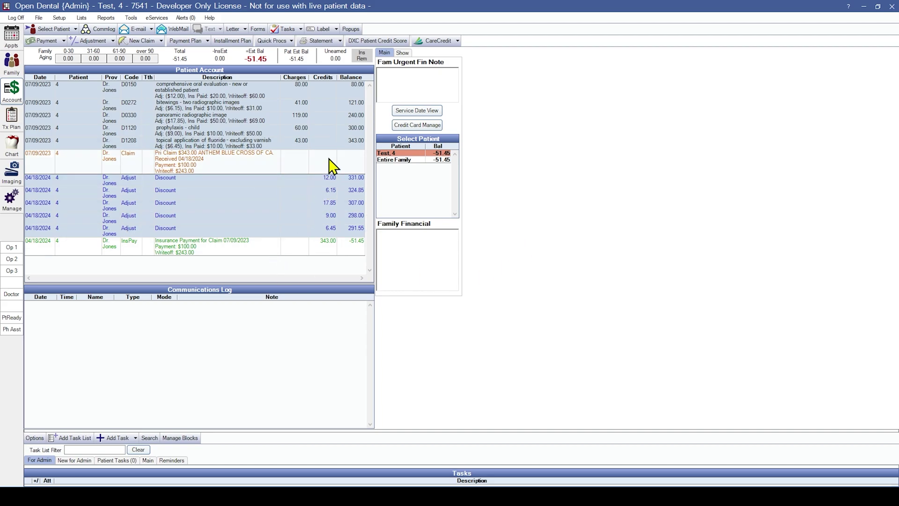
Open the received primary claim and bring up supplemental payment entry for all five procedures to examine their write-off fields
click(215, 158)
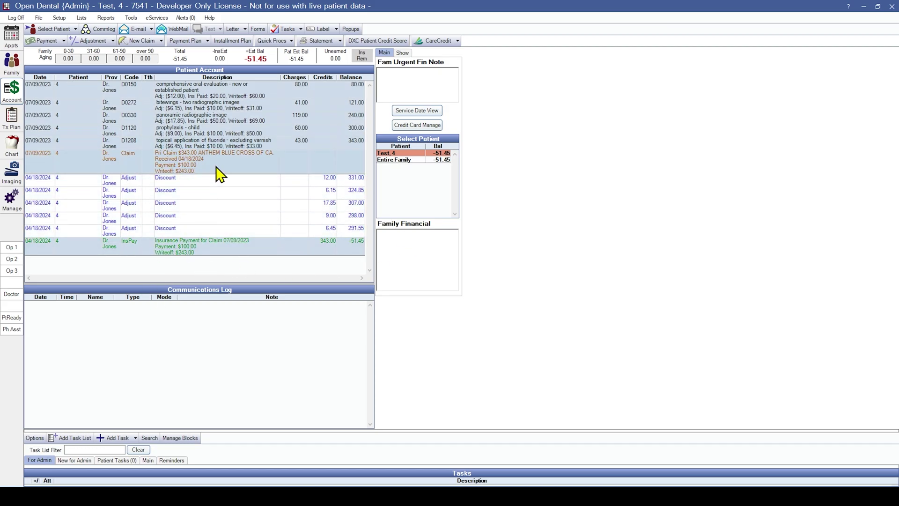
double_click(216, 168)
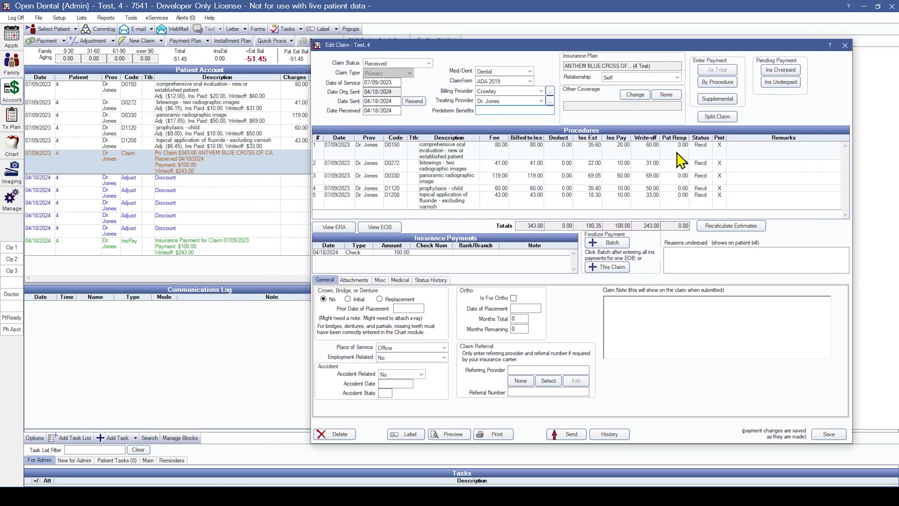
drag(677, 154, 682, 209)
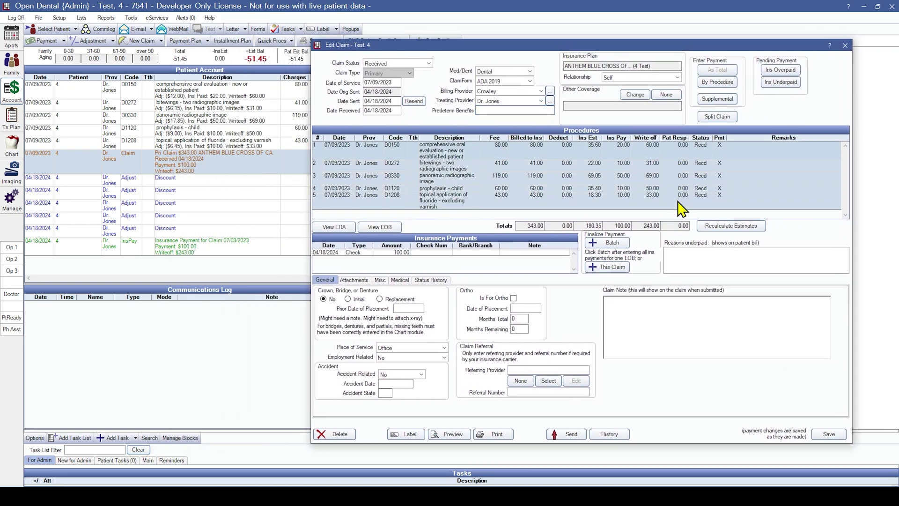
click(726, 100)
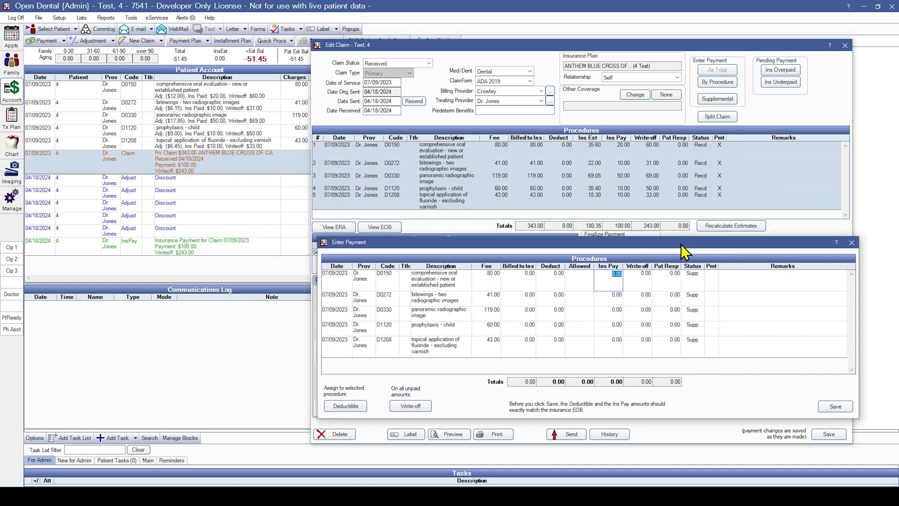
key(Tab)
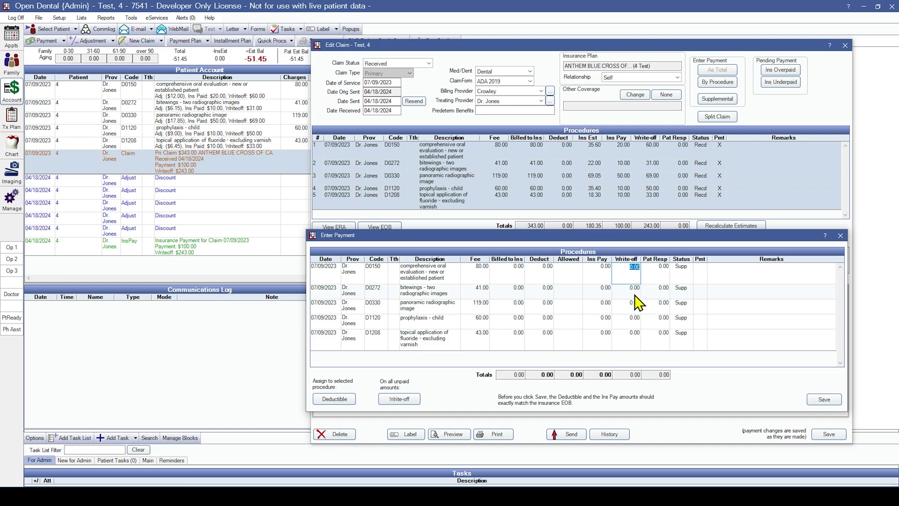
click(631, 309)
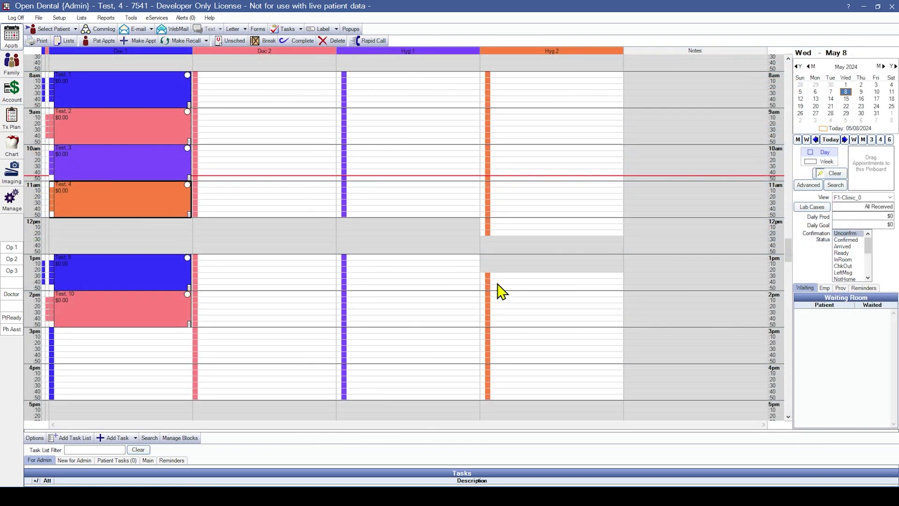
Open the account of the patient scheduled at 1pm in Doc 1 and examine how insurance payments and patient portions are allocated across procedures
click(129, 271)
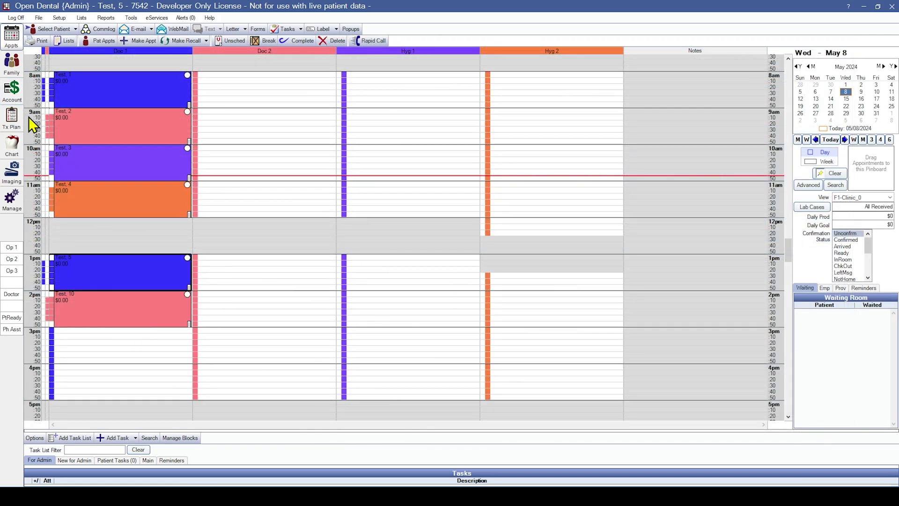
click(11, 89)
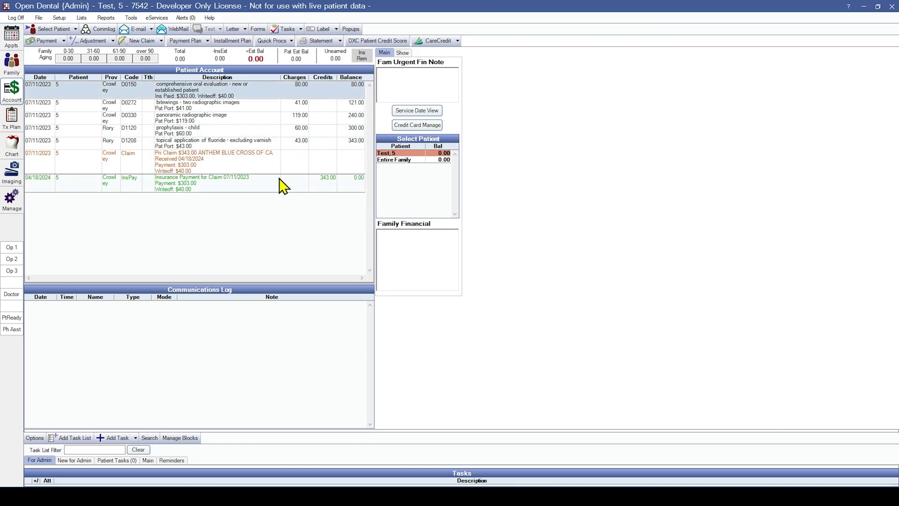
click(243, 106)
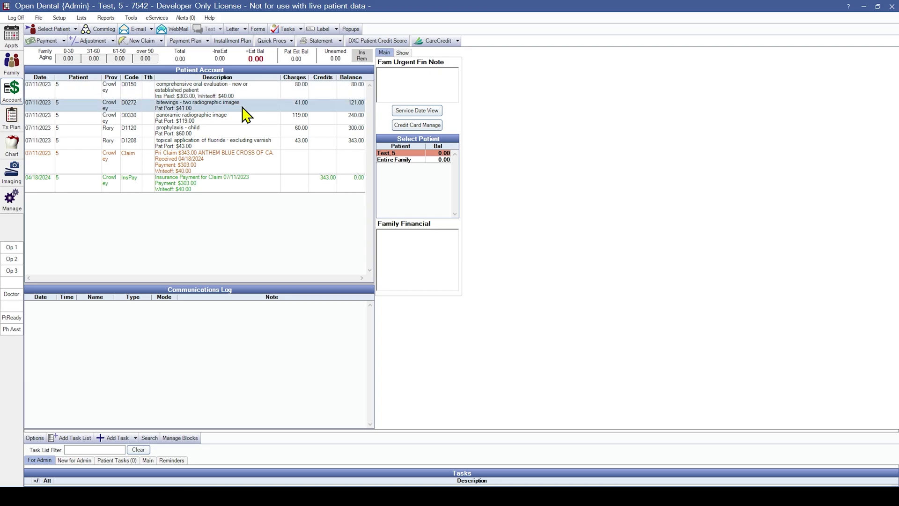
drag(243, 124, 248, 149)
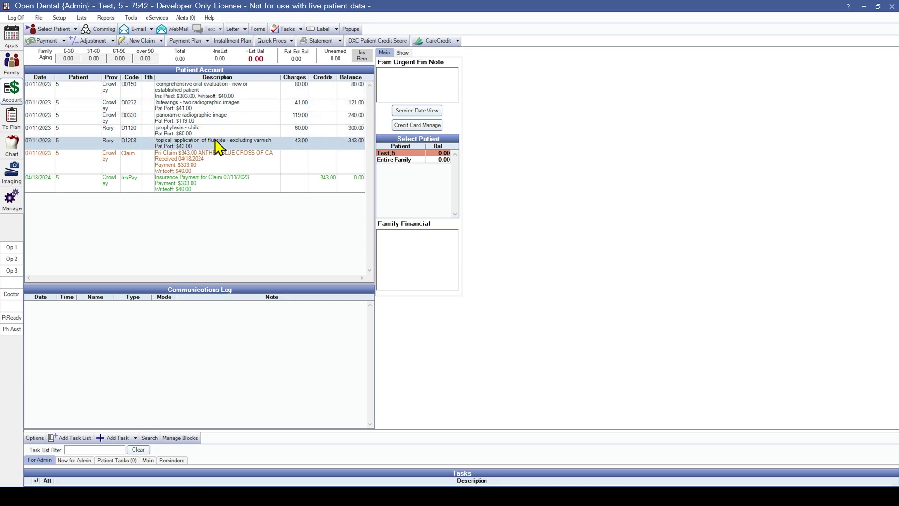
drag(215, 109, 210, 144)
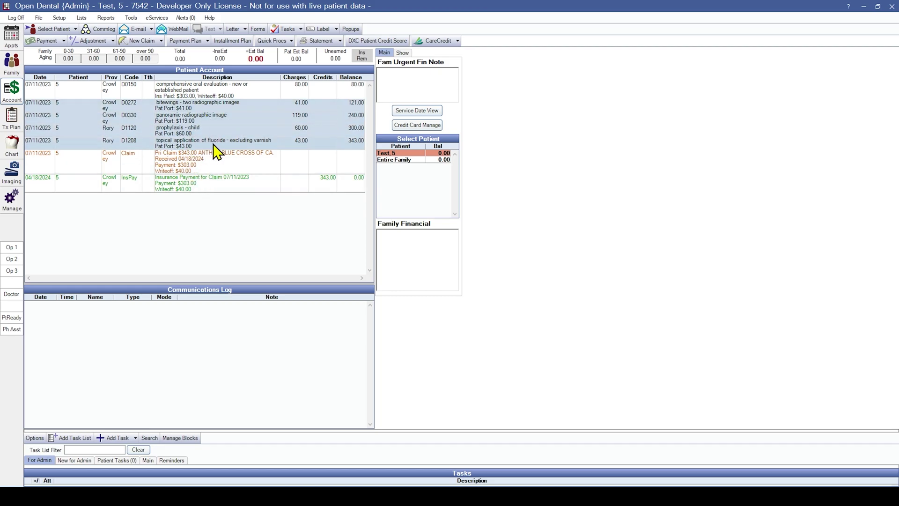
click(243, 93)
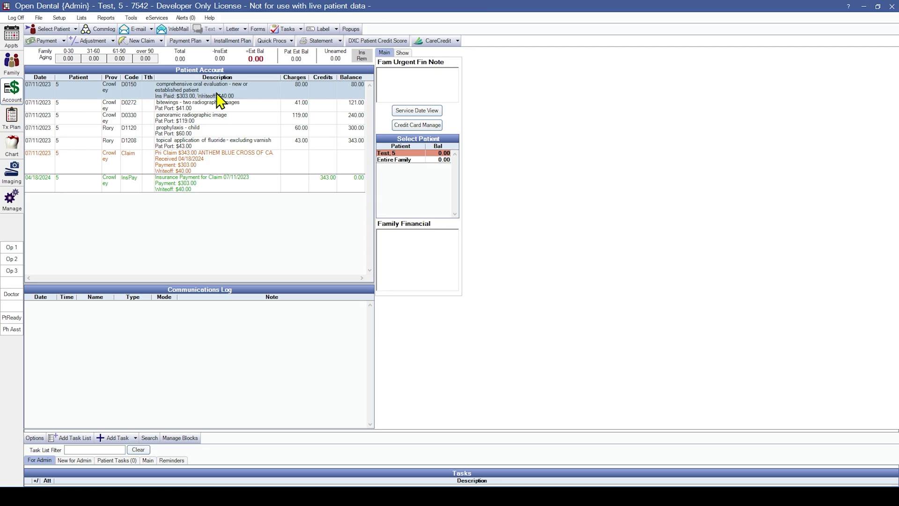
Run an income transfer from a zero-amount payment of type None (Income Transfer), read the ignored insurance overpayment warning, and close without saving
click(43, 41)
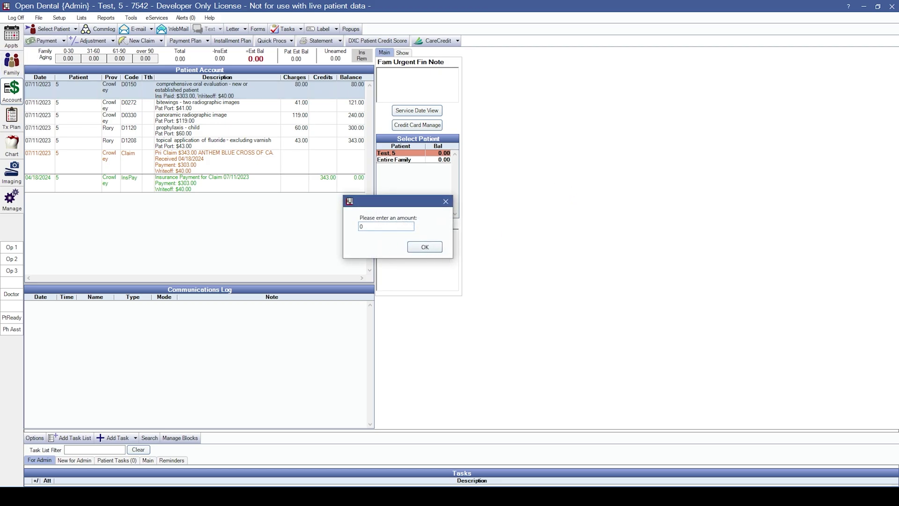
text(0)
click(429, 249)
click(448, 103)
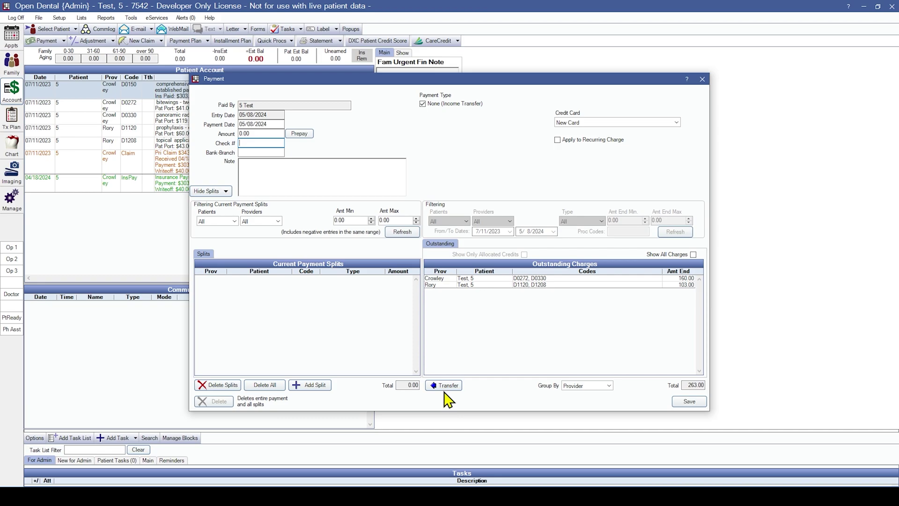
click(445, 385)
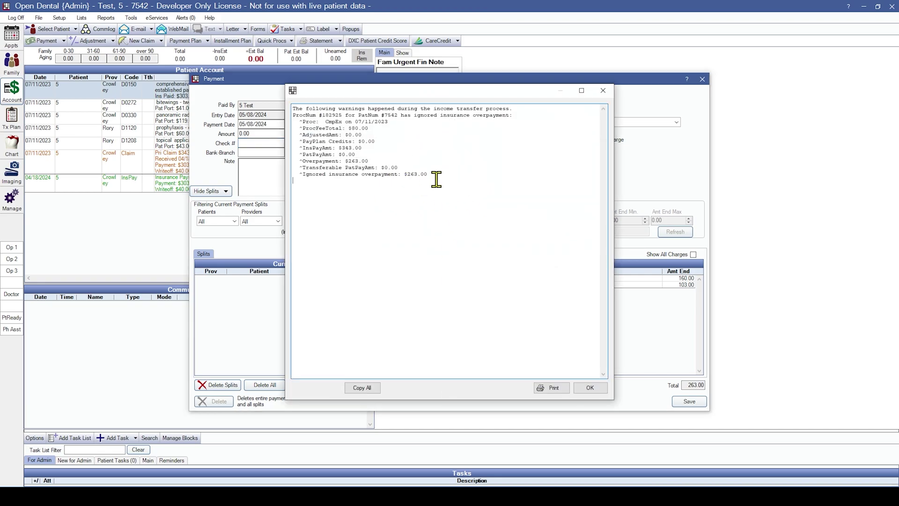
drag(451, 174, 401, 175)
click(458, 171)
click(605, 89)
click(703, 77)
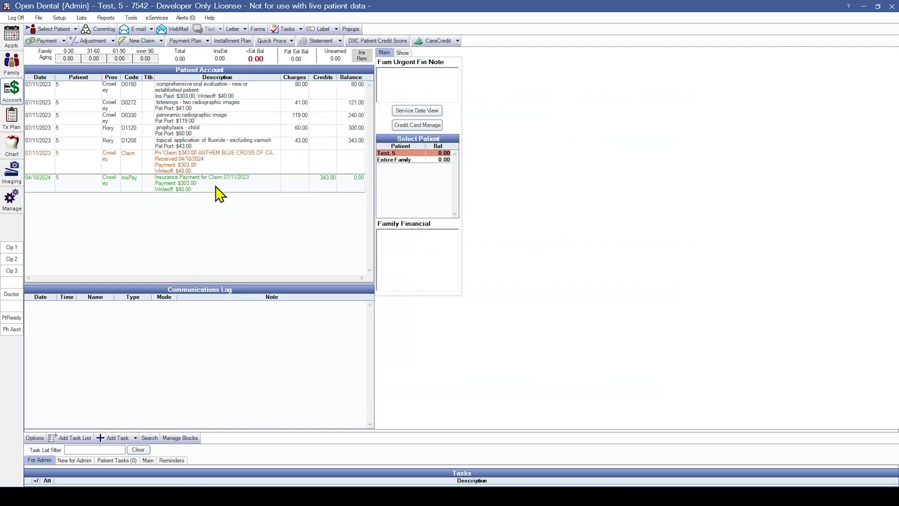
Open the received primary claim and bring up supplemental payment entry for all five procedures
double_click(250, 168)
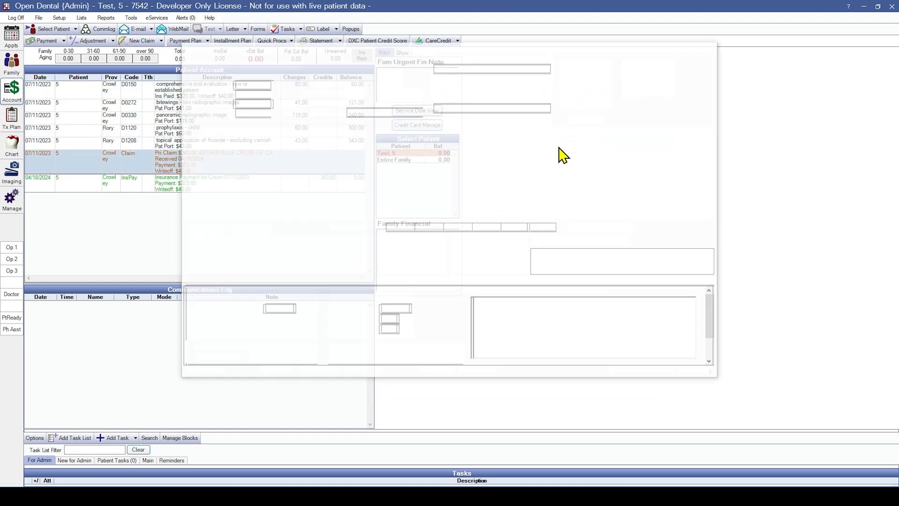
drag(443, 44, 569, 44)
click(644, 190)
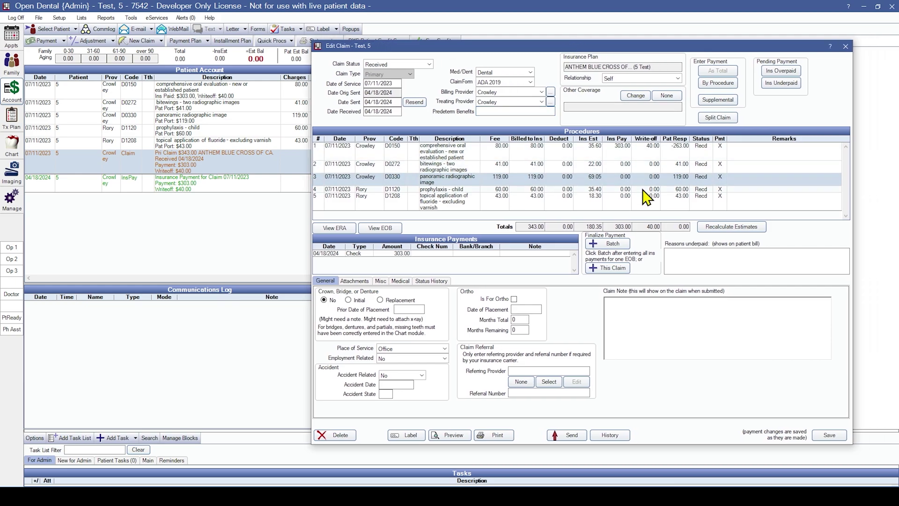
drag(642, 200, 583, 157)
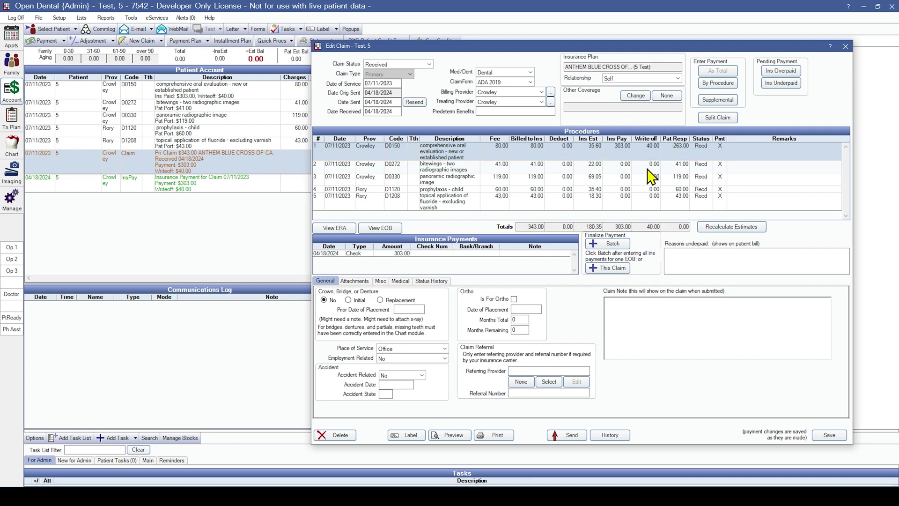
drag(648, 171, 649, 194)
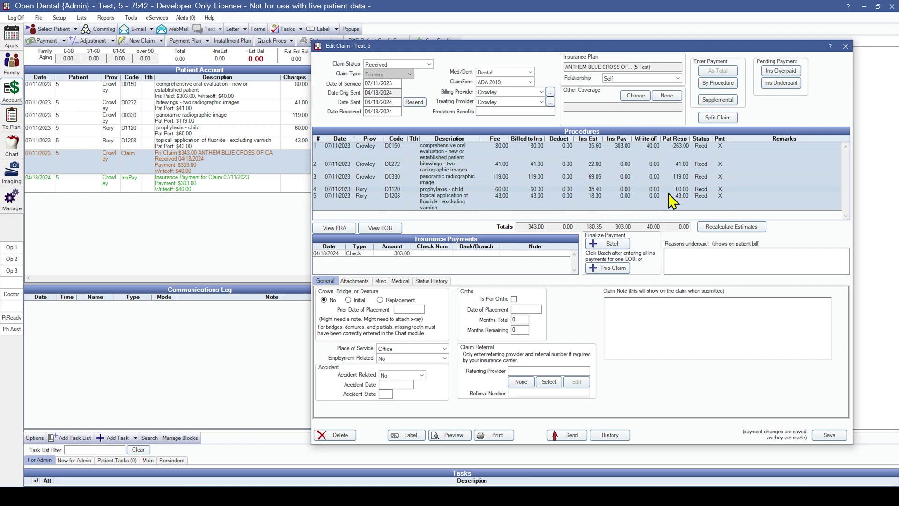
click(659, 160)
drag(659, 157, 659, 216)
click(716, 101)
click(731, 104)
drag(465, 161, 599, 240)
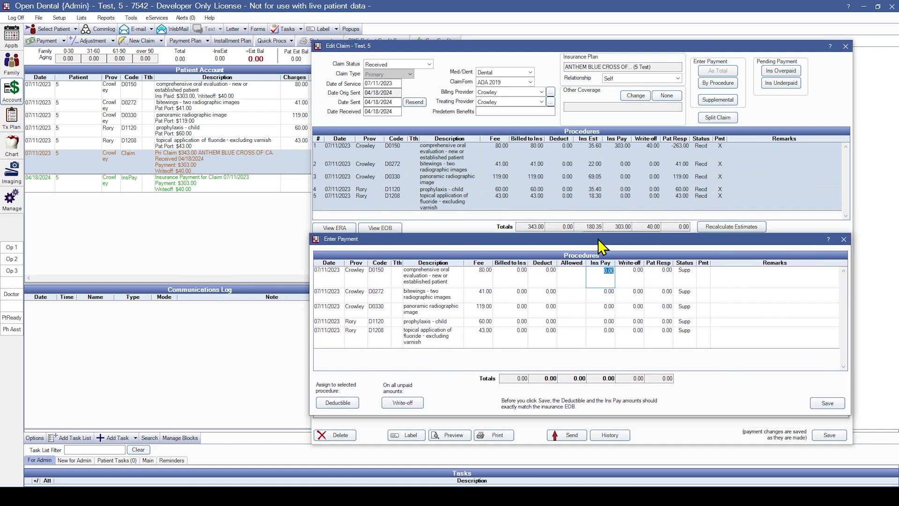
Enter supplemental insurance payments of 41 for D0272, 119 for D0330, 60 for D1120 and 43 for D1208
click(608, 296)
click(605, 276)
click(614, 298)
text(41)
key(Return)
text(11)
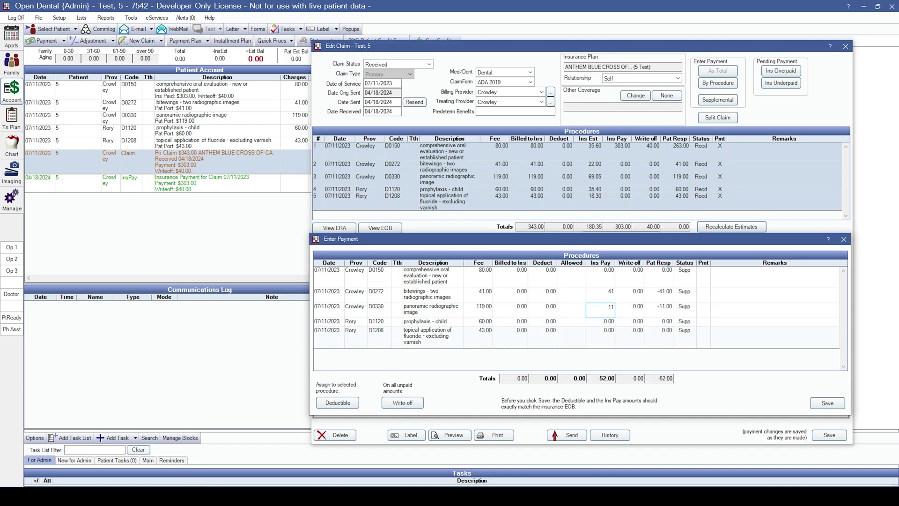
text(9)
key(Return)
text(60)
key(Return)
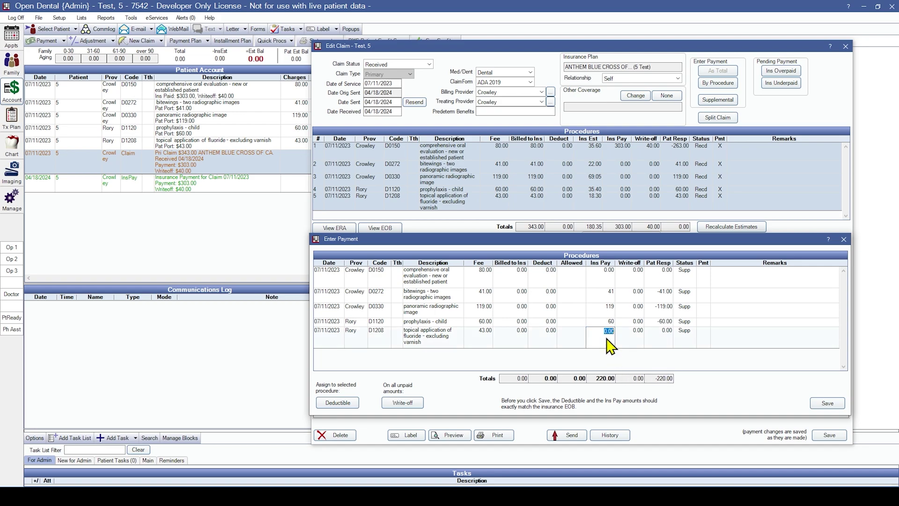
text(43)
key(Return)
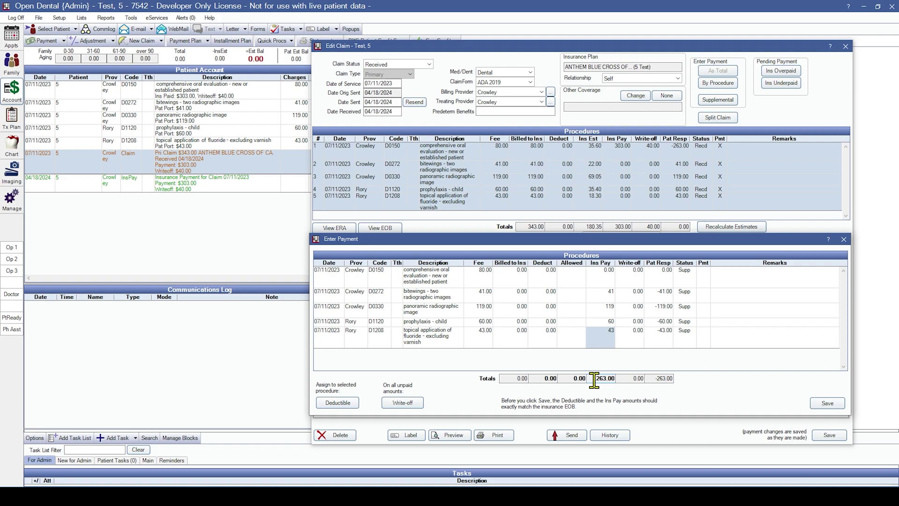
Enter a supplemental insurance payment of -263 for D0150, check the insurance payment totals, and save the supplemental entries
drag(594, 380, 613, 378)
click(599, 379)
click(609, 279)
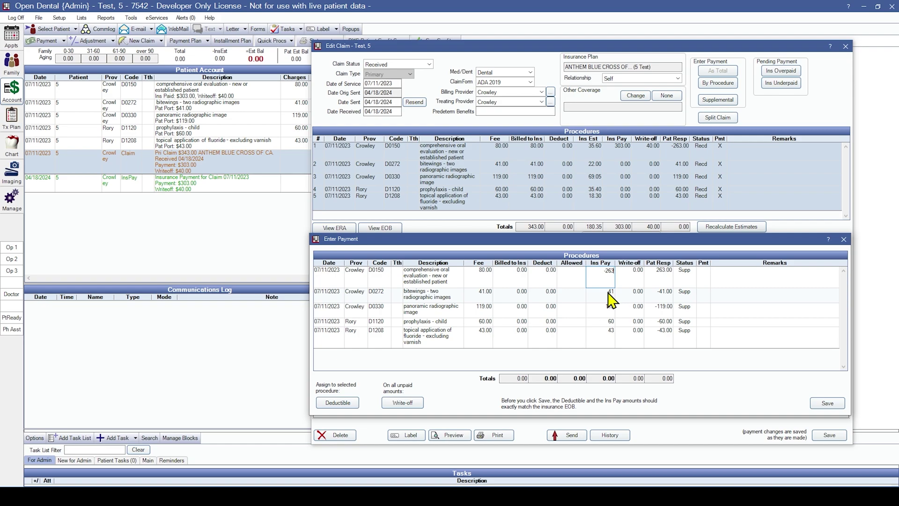
click(608, 311)
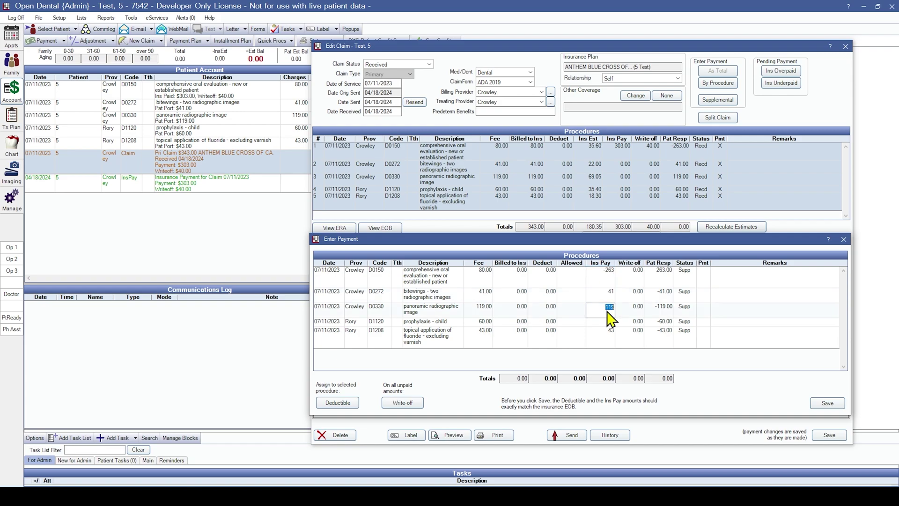
click(609, 272)
click(609, 378)
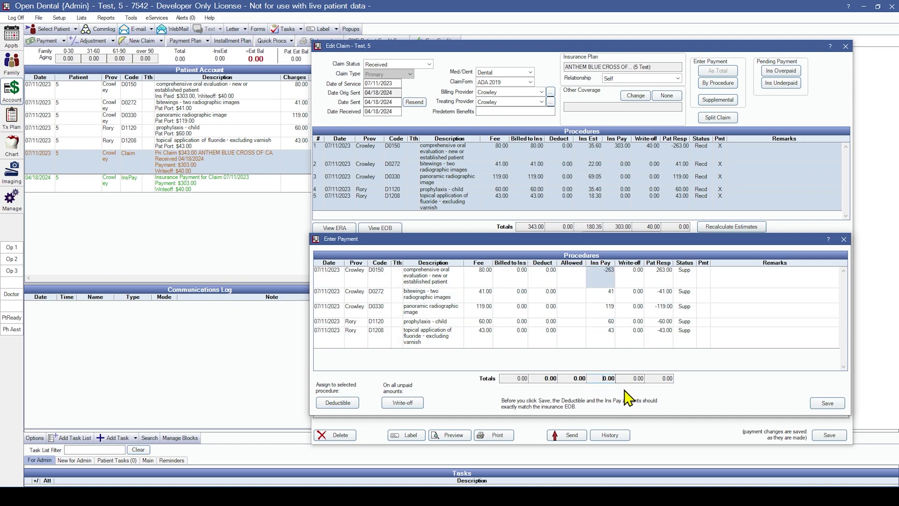
click(609, 379)
click(639, 379)
click(603, 378)
click(601, 378)
click(601, 325)
click(602, 307)
click(603, 292)
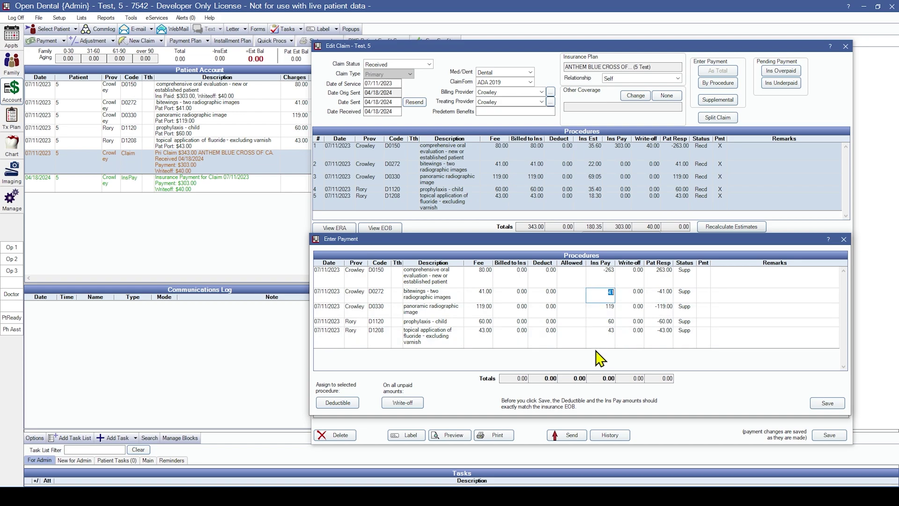
click(829, 404)
Review the supplemental rows on the claim, finalize a 0.00 check payment for this claim only, and save it
click(619, 197)
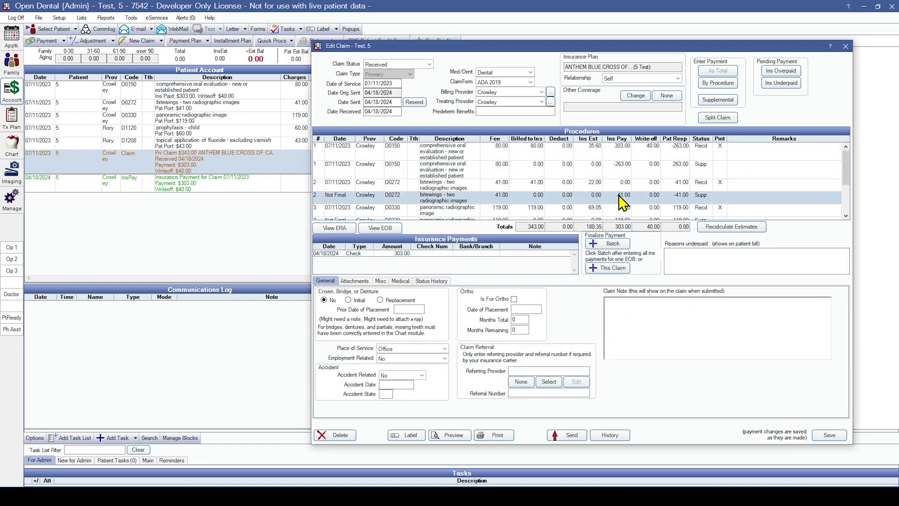
scroll(623, 201, down, 2)
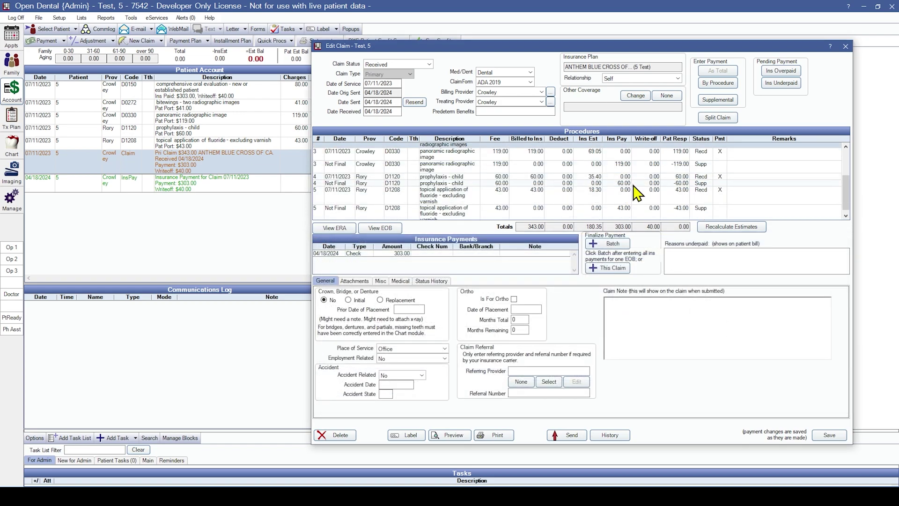
scroll(637, 202, up, 3)
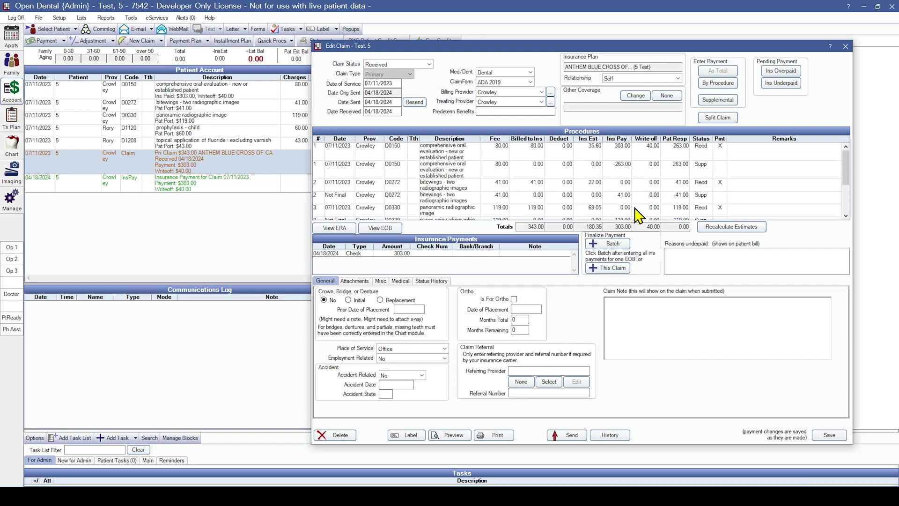
click(609, 273)
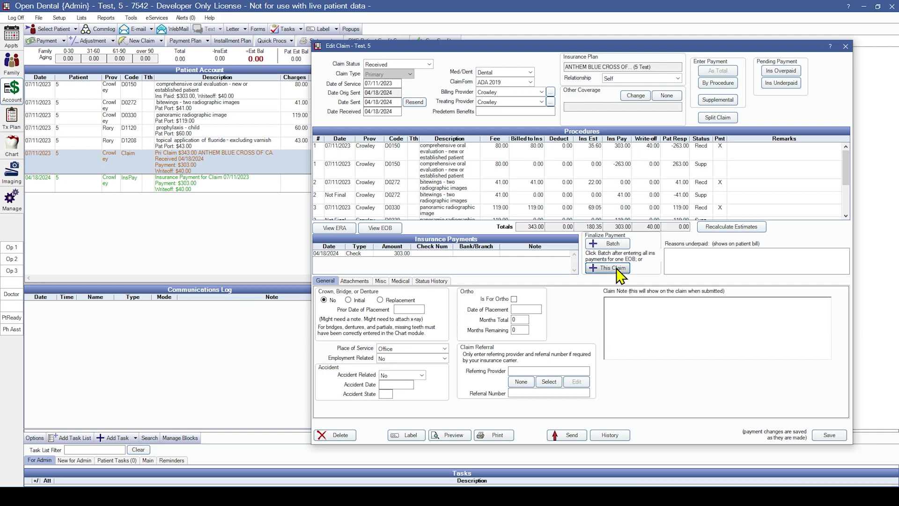
click(546, 372)
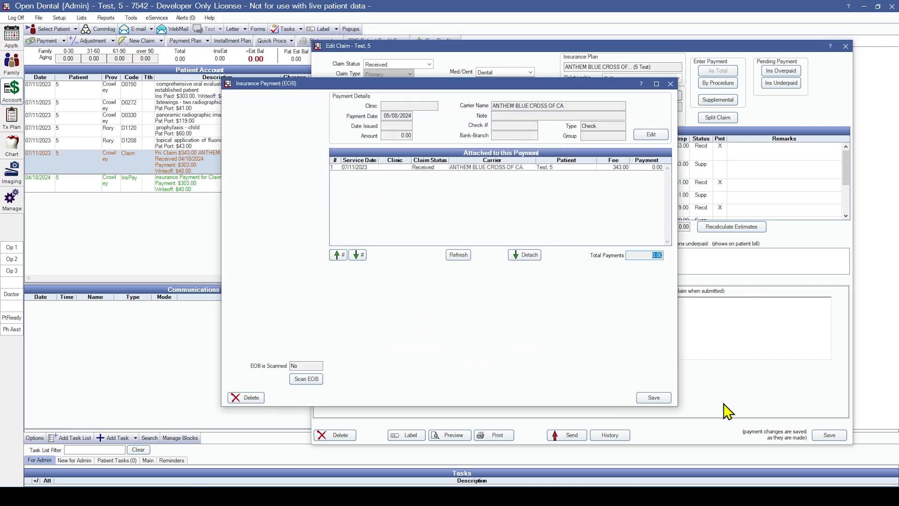
click(302, 365)
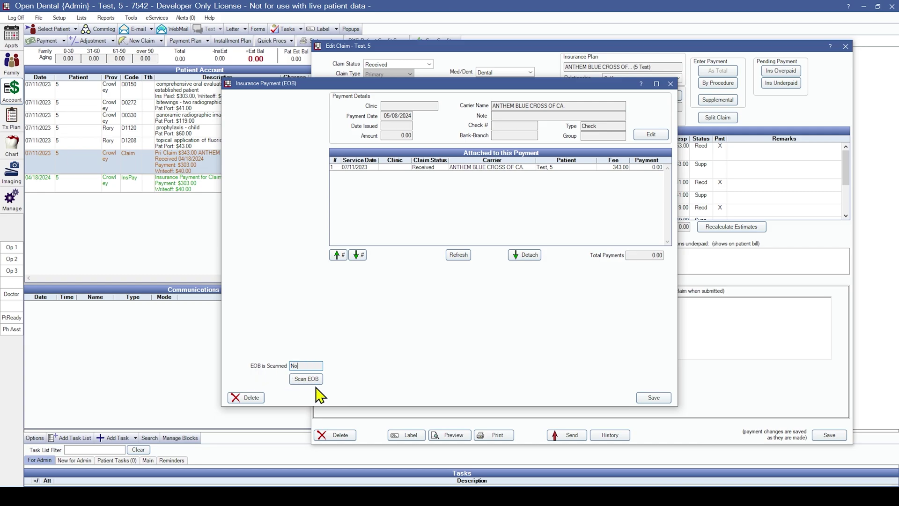
click(652, 399)
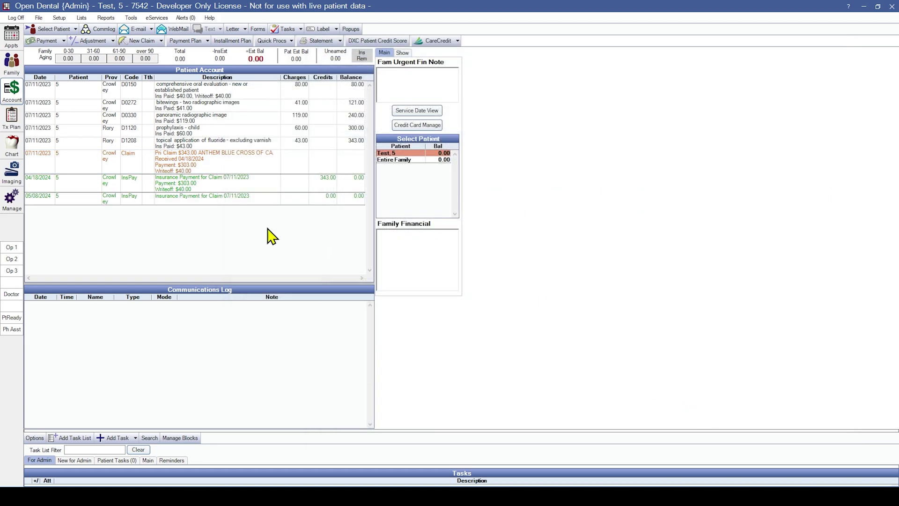
Open the account of the patient scheduled at 2pm in Doc 1
click(12, 37)
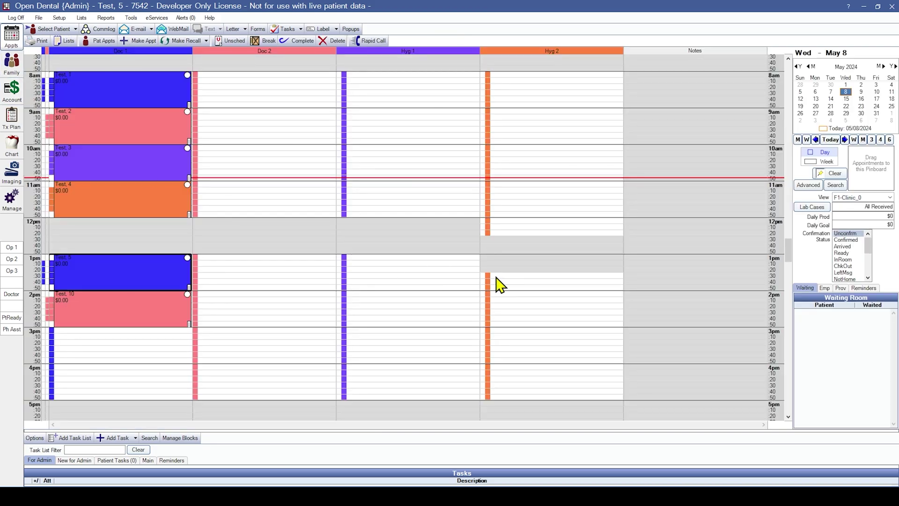
click(66, 304)
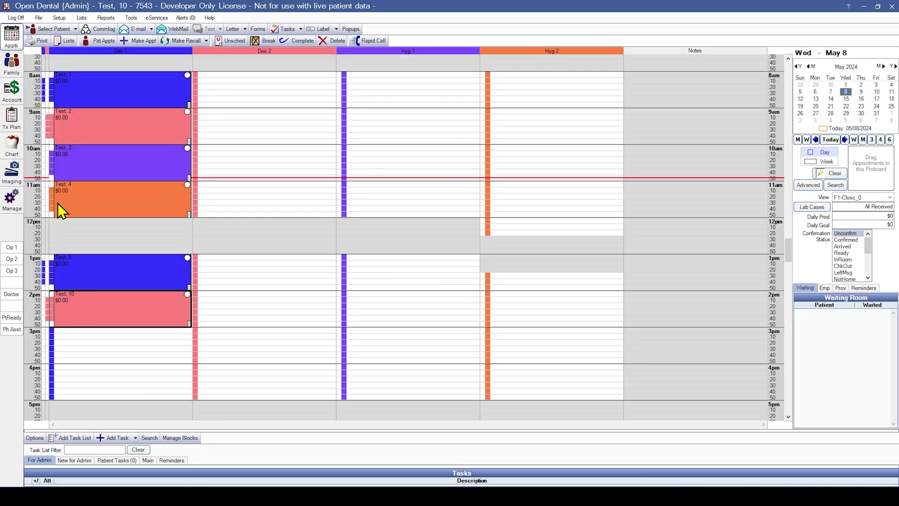
click(19, 94)
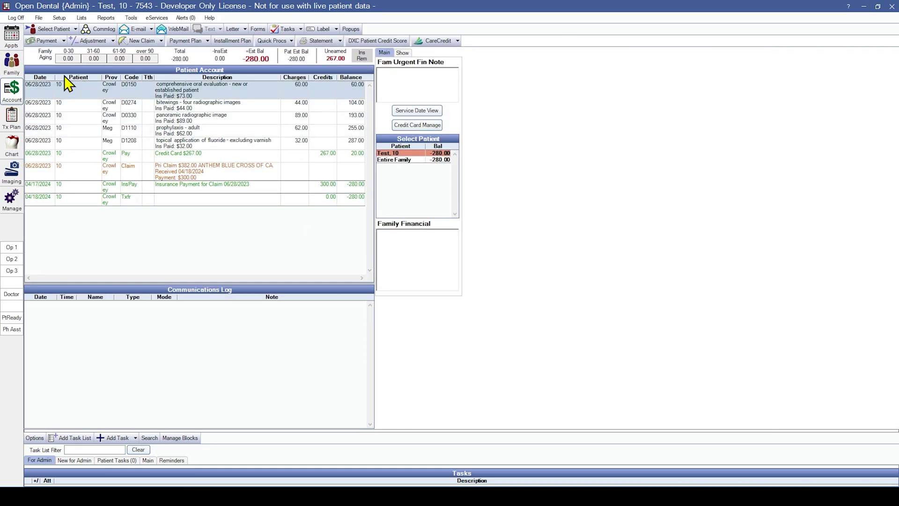
Check this account for insurance overpayments by running an income transfer from a None (Income Transfer) payment, and close without saving
click(59, 40)
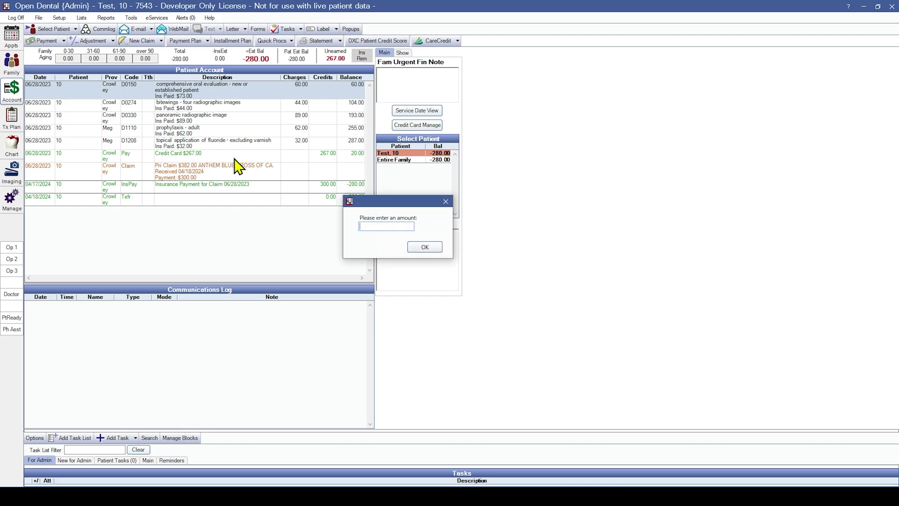
click(423, 248)
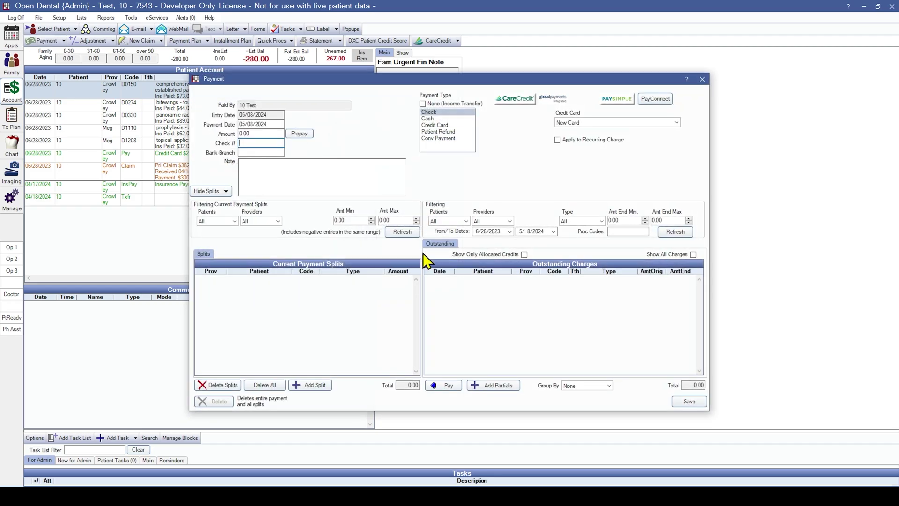
click(423, 103)
click(446, 386)
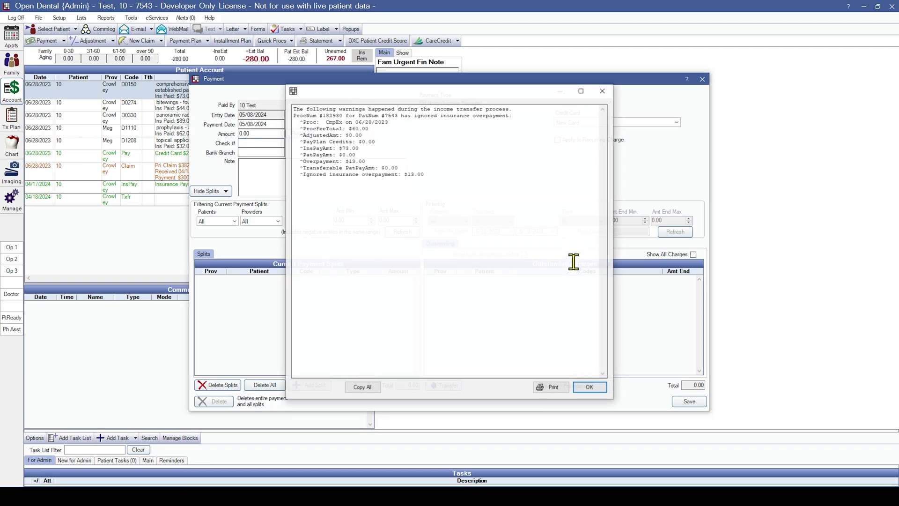
drag(430, 180, 410, 177)
click(410, 177)
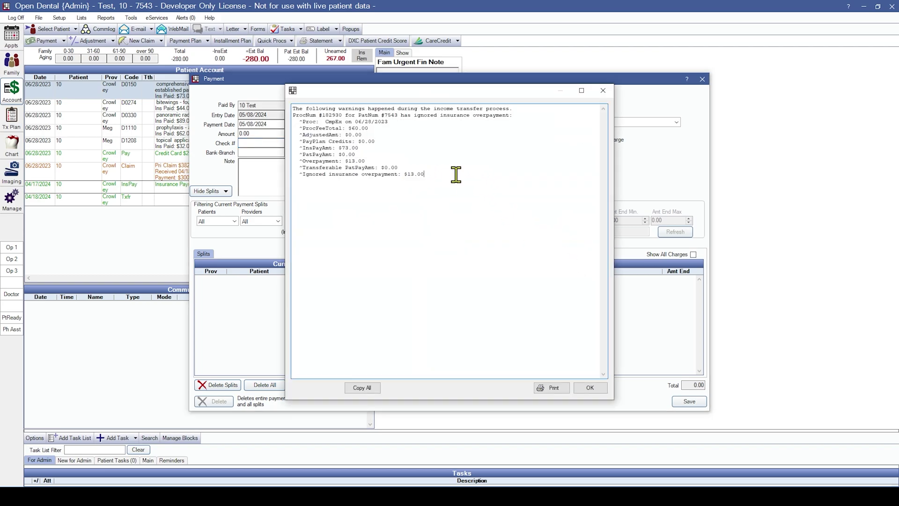
click(603, 91)
click(702, 79)
Open the received primary claim and examine the total payment and Txfr rows against each procedure's patient responsibility
double_click(224, 178)
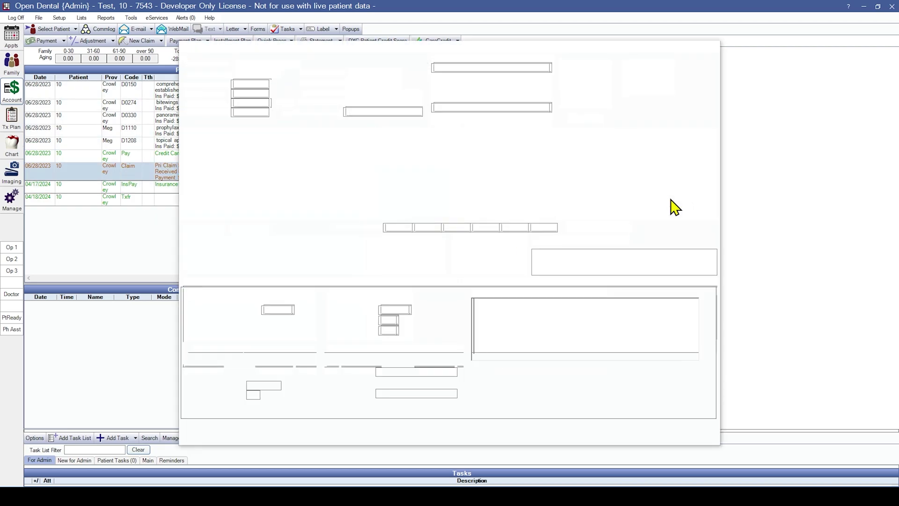
drag(585, 75, 694, 72)
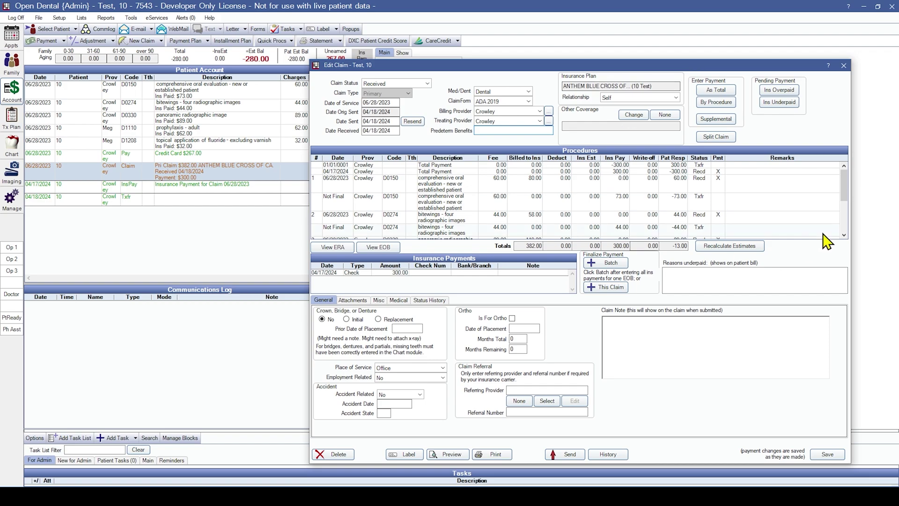
click(685, 178)
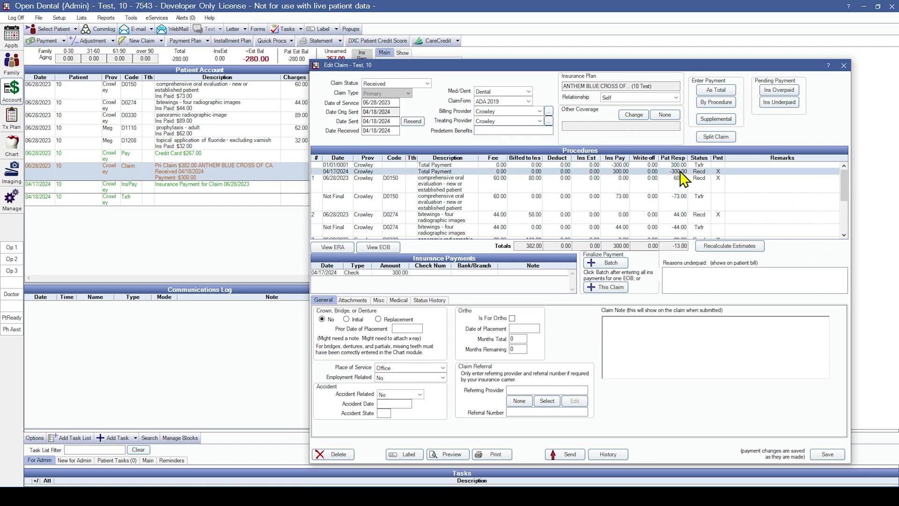
click(686, 203)
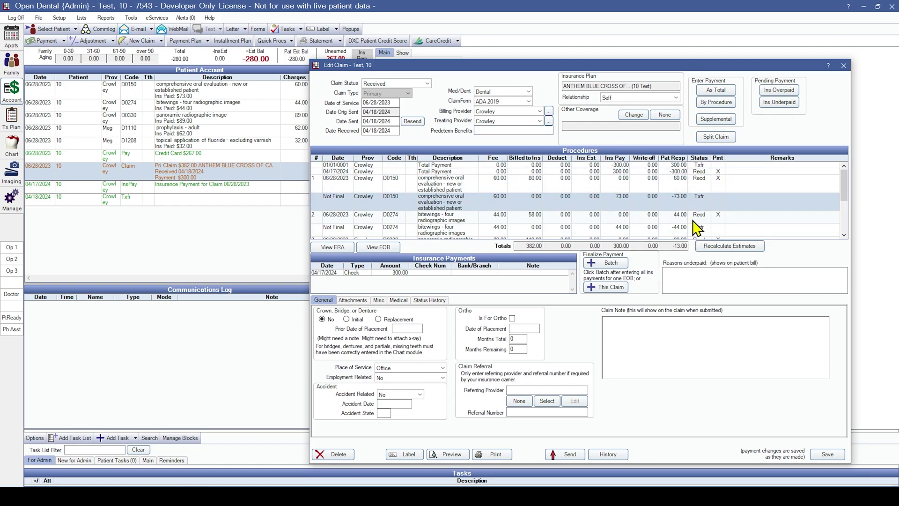
scroll(697, 229, down, 3)
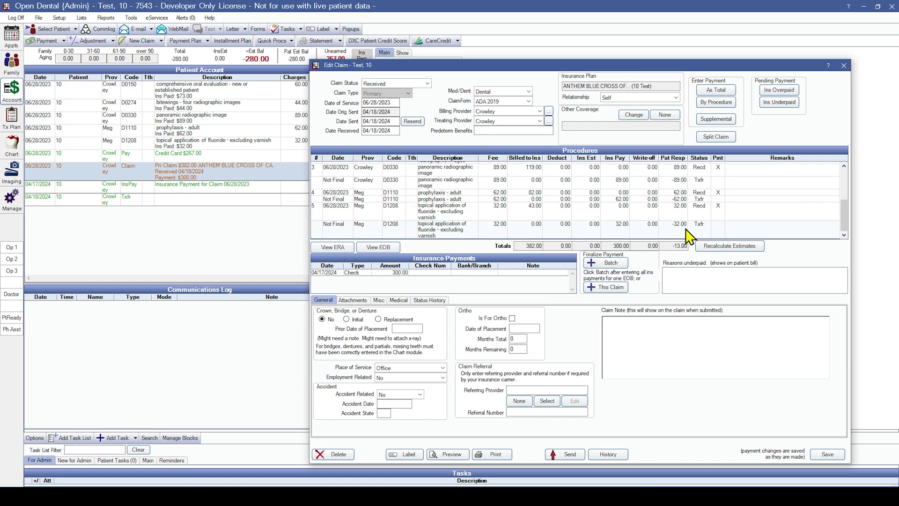
Examine the claim's Total Payment and Txfr rows from the income transfer alongside the received procedure rows
scroll(688, 237, up, 5)
click(705, 171)
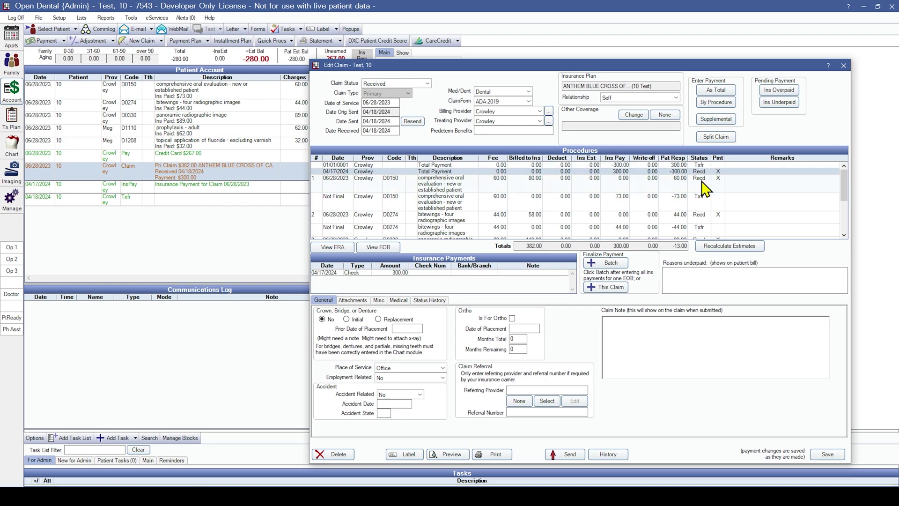
click(644, 166)
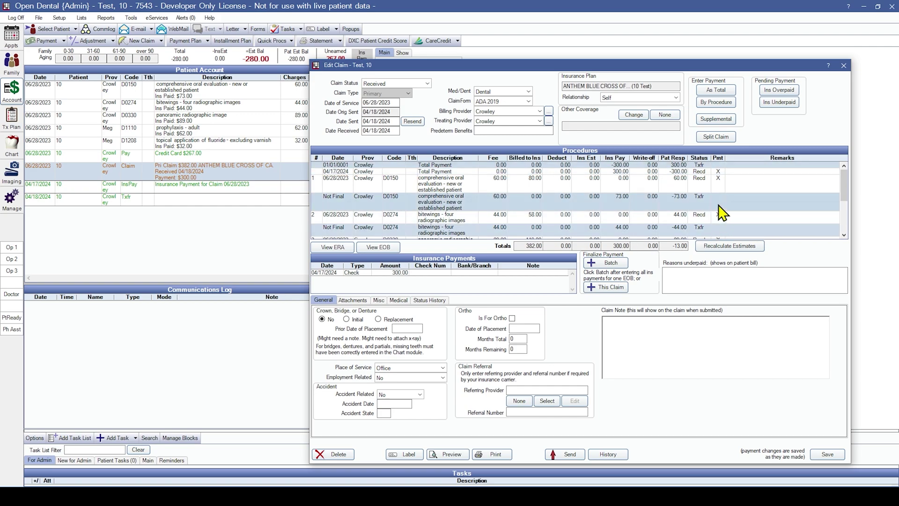
scroll(719, 209, down, 3)
drag(716, 190, 719, 218)
scroll(719, 218, up, 3)
Inspect the details of the D0150 Txfr row and close it without changes
double_click(670, 206)
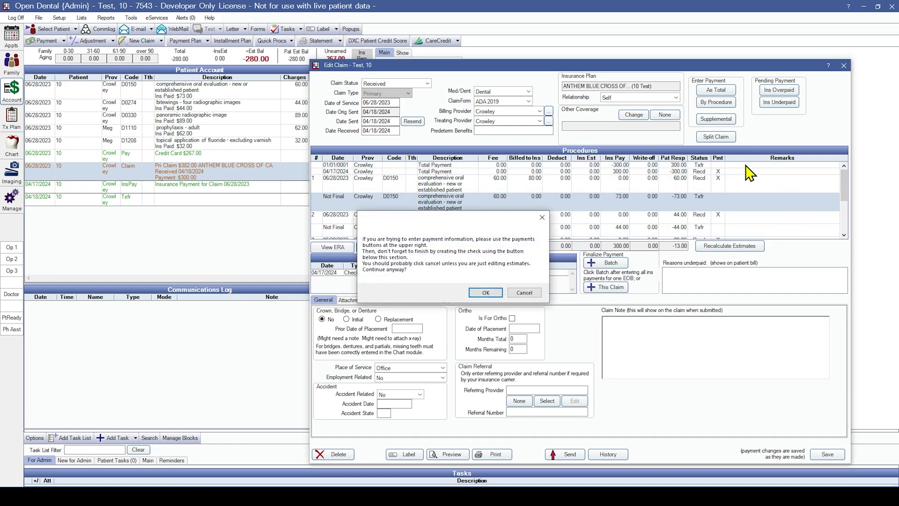
click(486, 294)
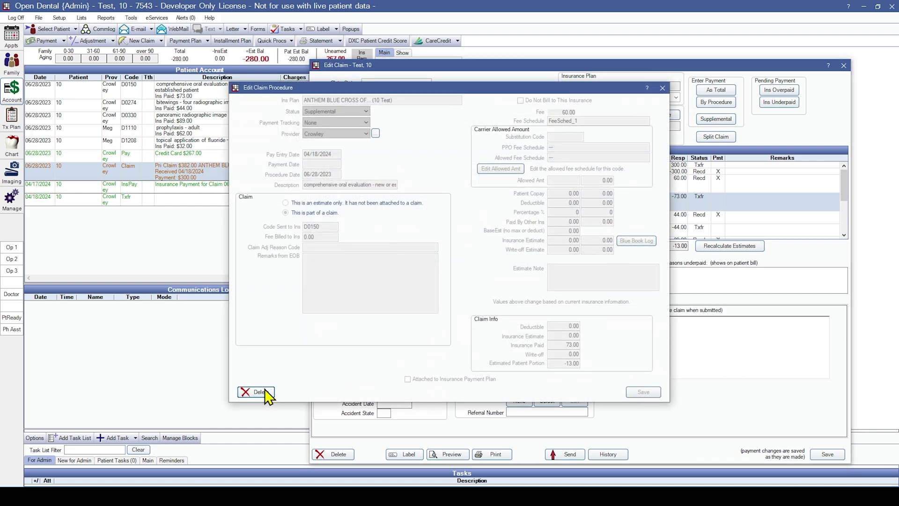
click(663, 88)
double_click(687, 206)
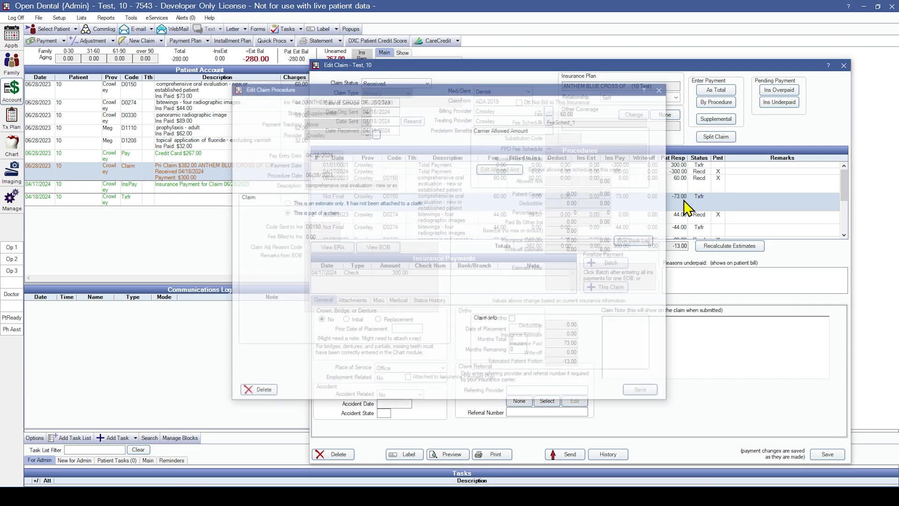
click(662, 88)
click(703, 195)
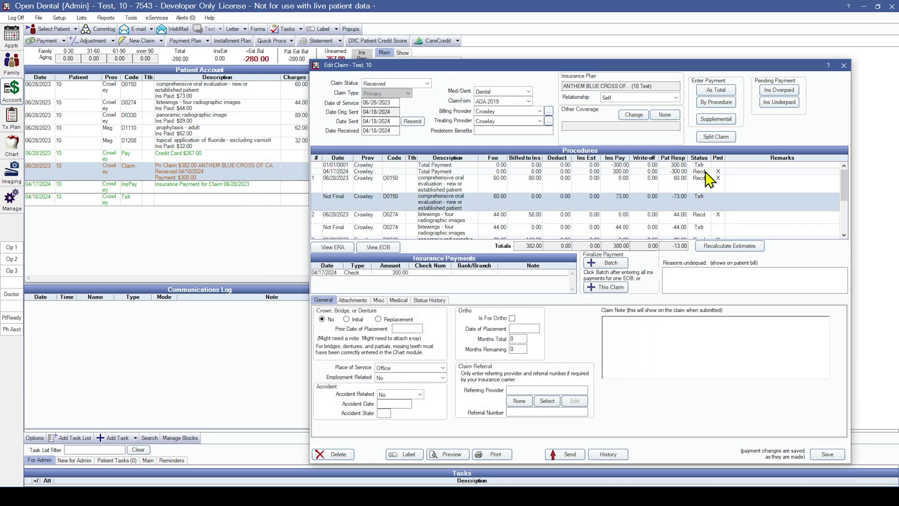
Delete the claim's income transfers through the Total Payment Txfr row and save the claim
double_click(705, 166)
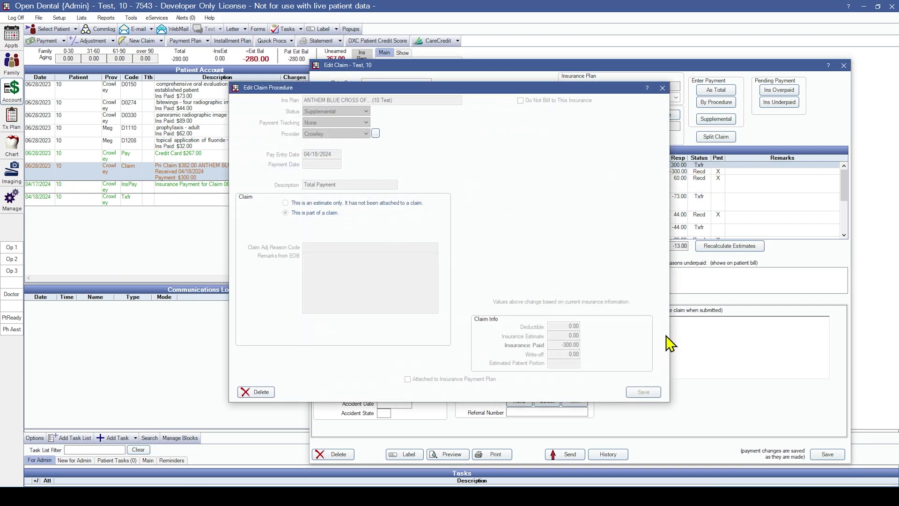
click(251, 394)
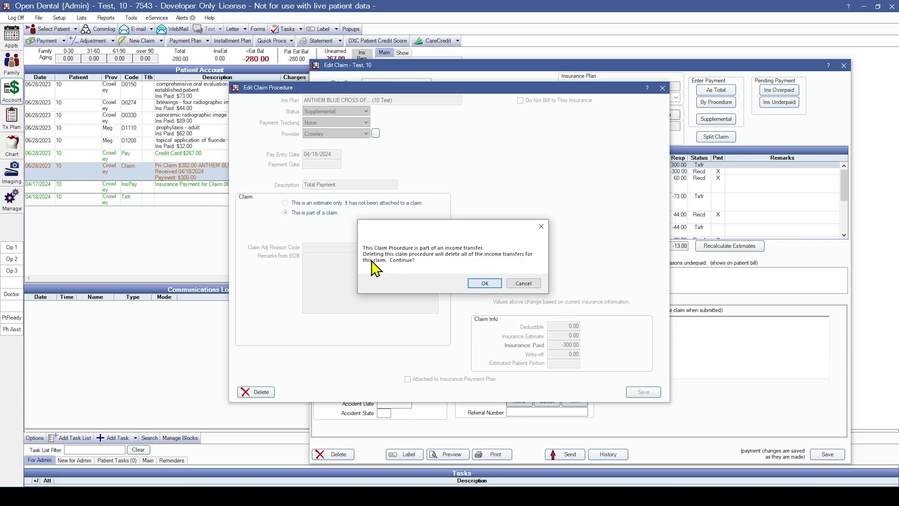
click(496, 284)
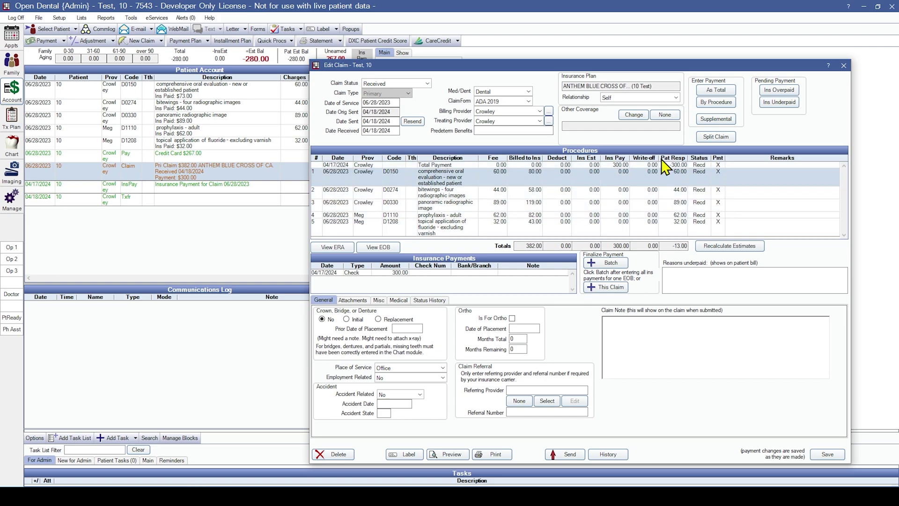
click(827, 454)
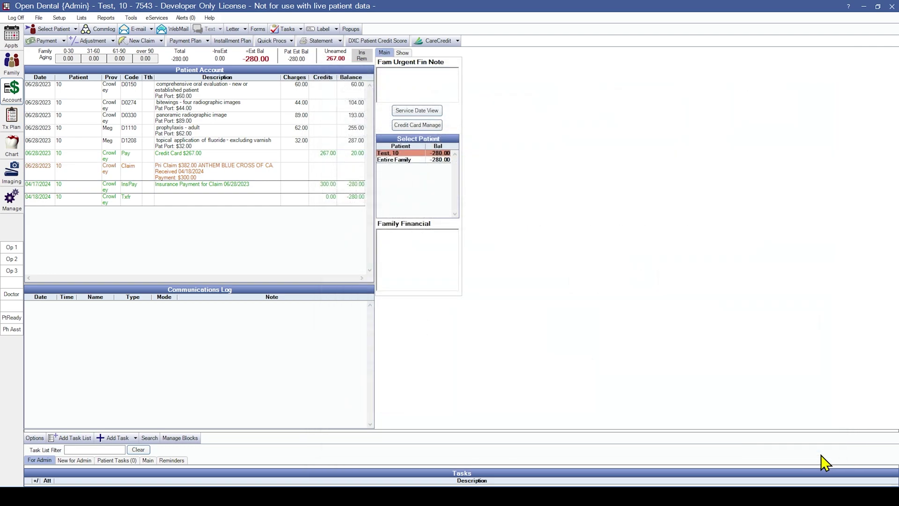
Recreate the claim's income transfers by opening the Income Transfer Manager, and close it without making a further transfer
click(64, 41)
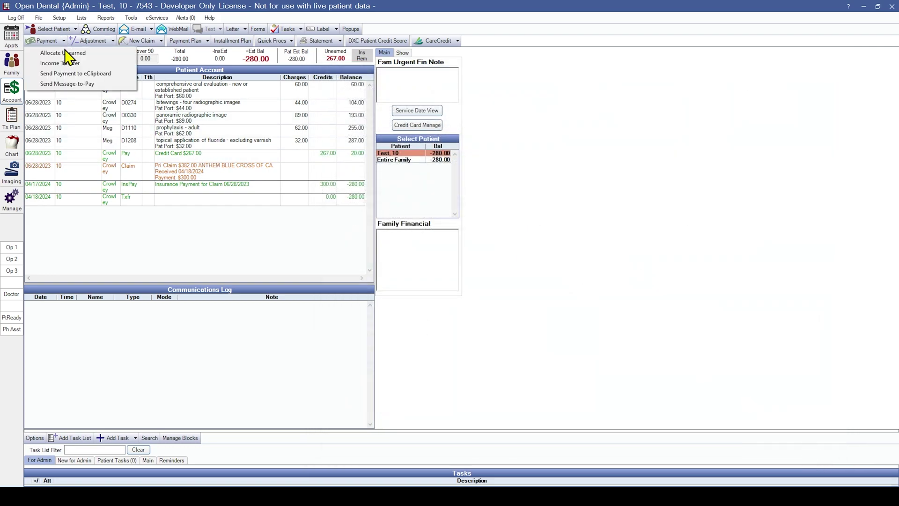
click(73, 64)
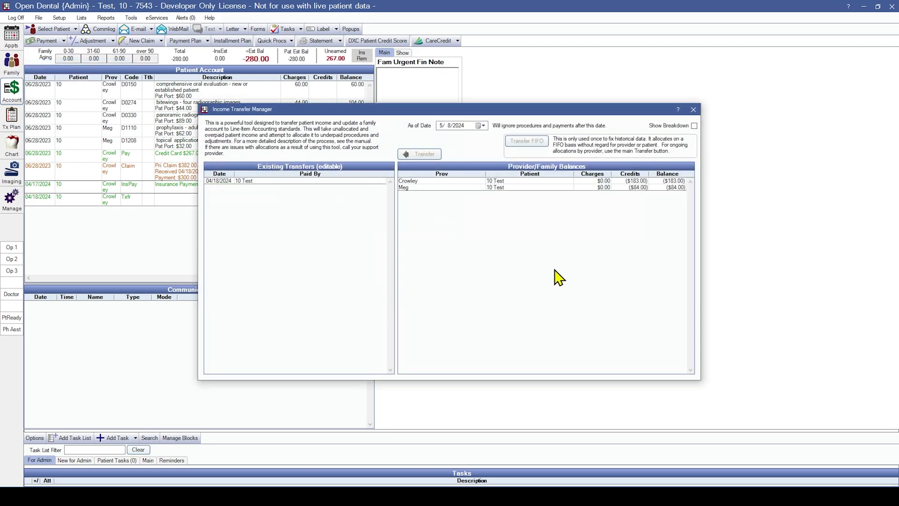
click(693, 109)
Record a pending insurance overpayment of 13 for procedure D0150 on the received primary claim, and close the claim
click(202, 176)
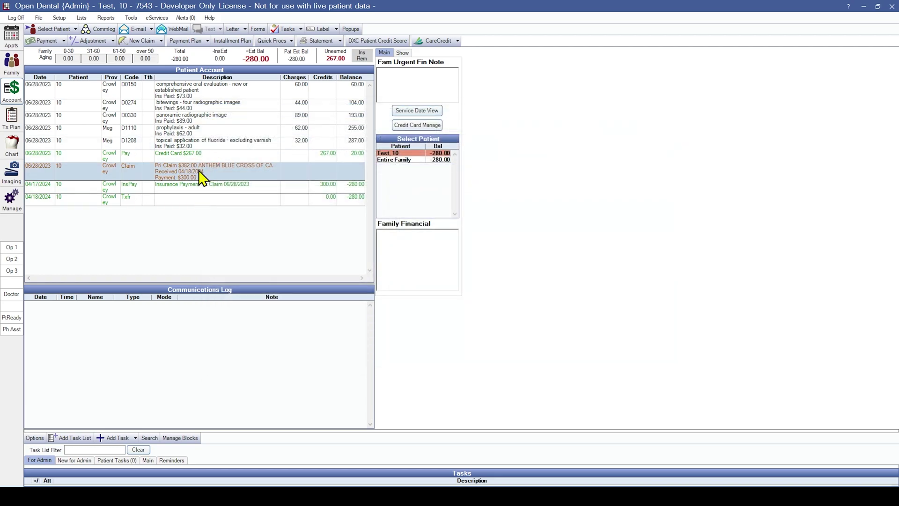
double_click(201, 176)
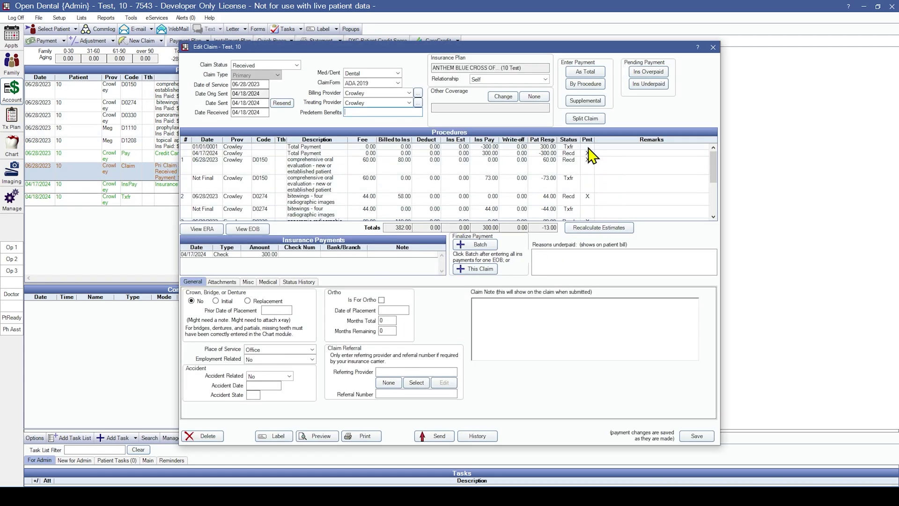
click(599, 169)
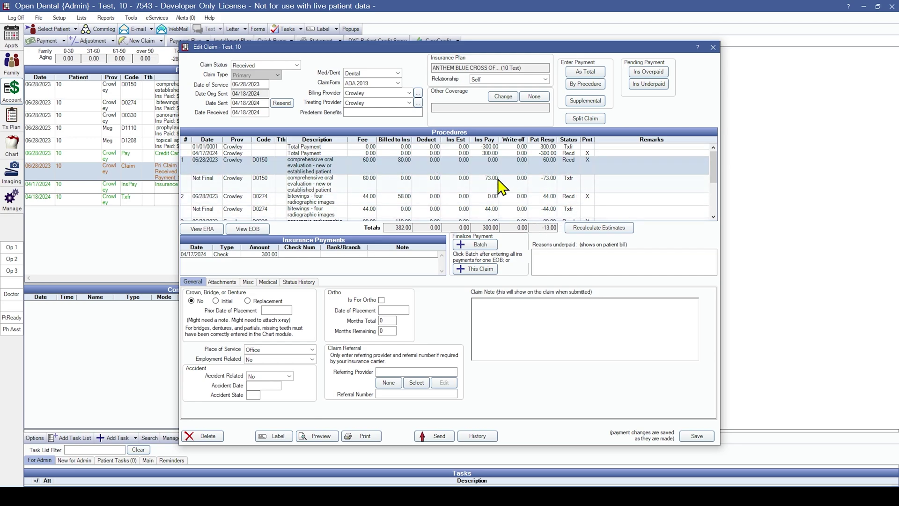
click(518, 189)
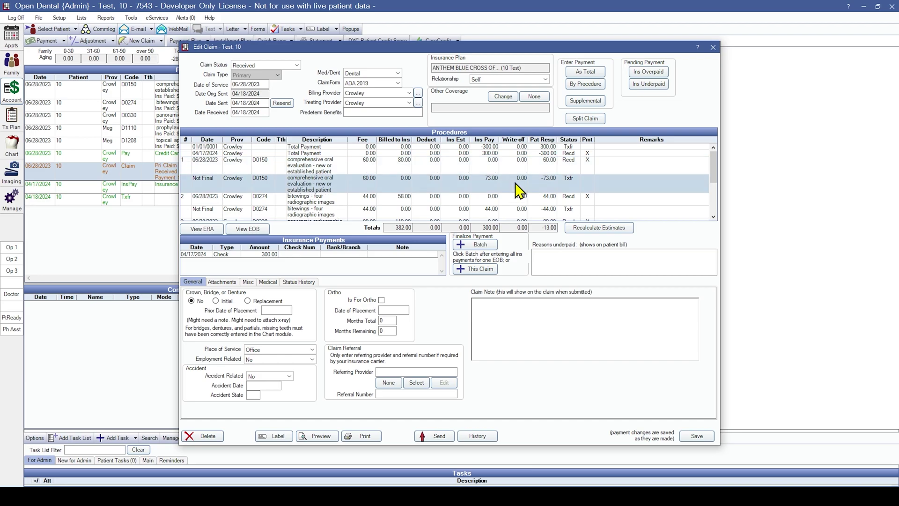
click(648, 71)
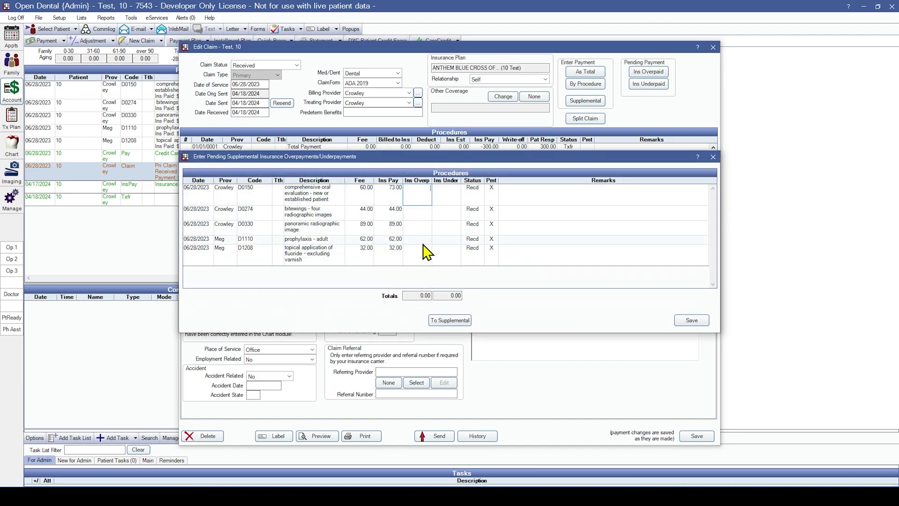
text(13)
click(690, 320)
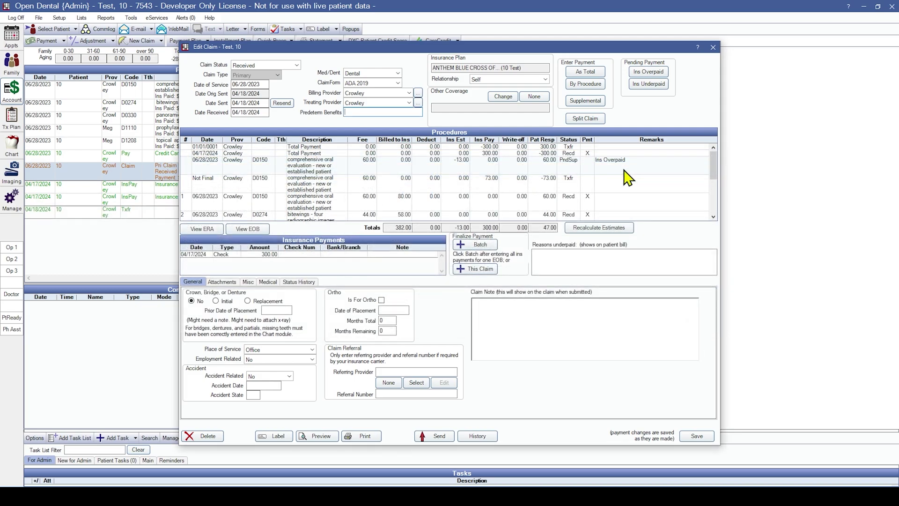
key(Escape)
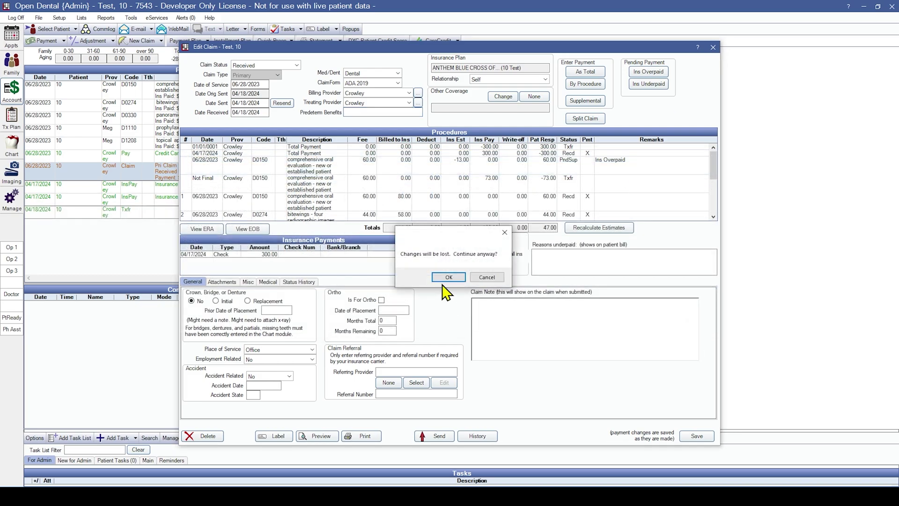
click(443, 274)
Review the Plan Type options in the patient's primary insurance plan, and close the plan without saving
click(7, 68)
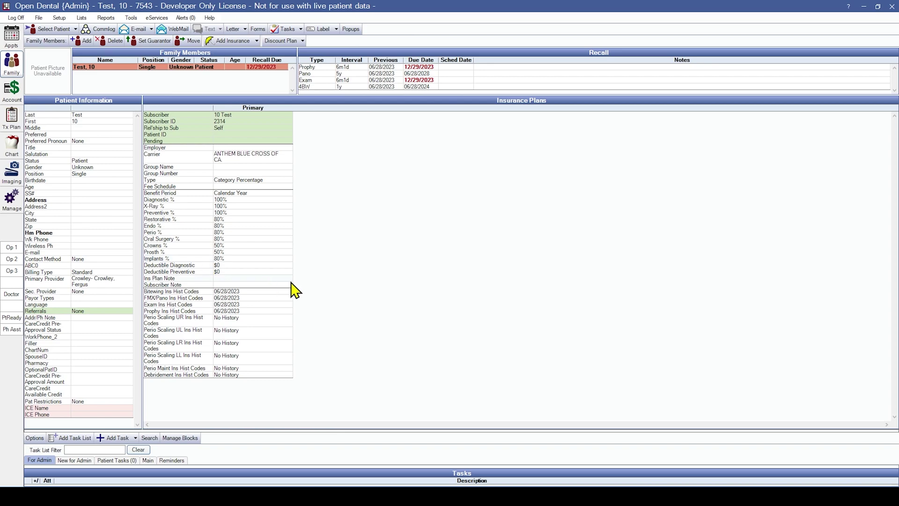
click(352, 310)
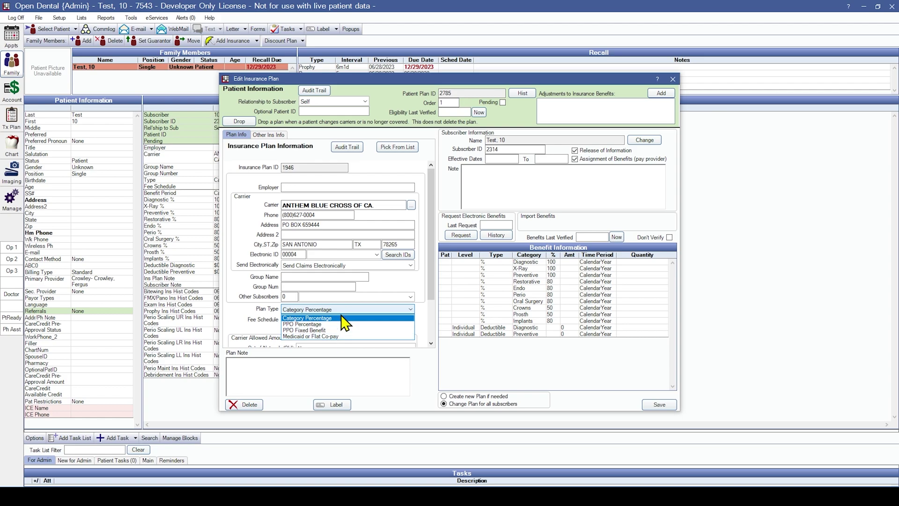
click(346, 316)
click(673, 79)
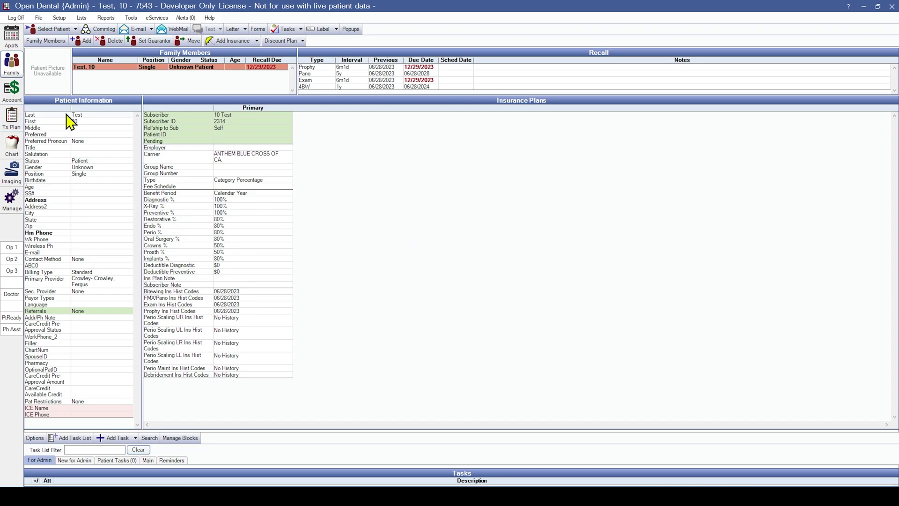
Enter an insurance payment of -13 as a total on the received primary claim from the patient's account
click(13, 89)
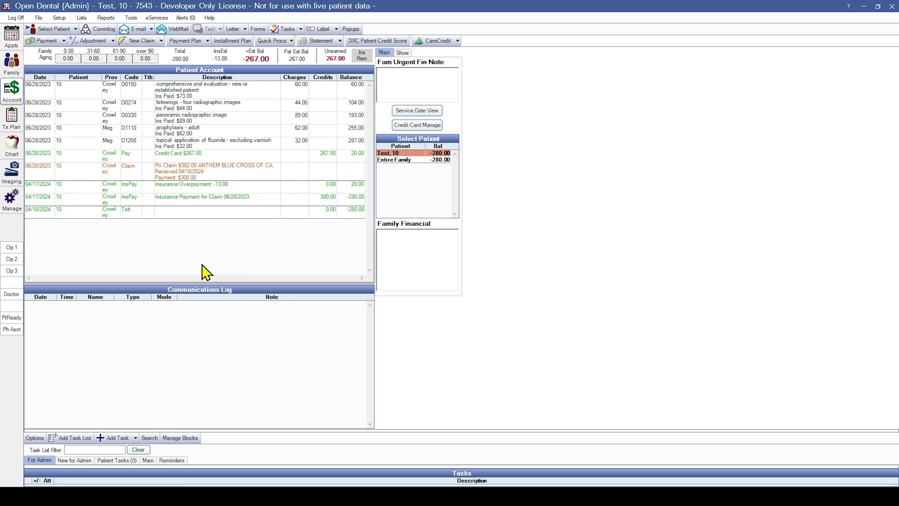
double_click(253, 176)
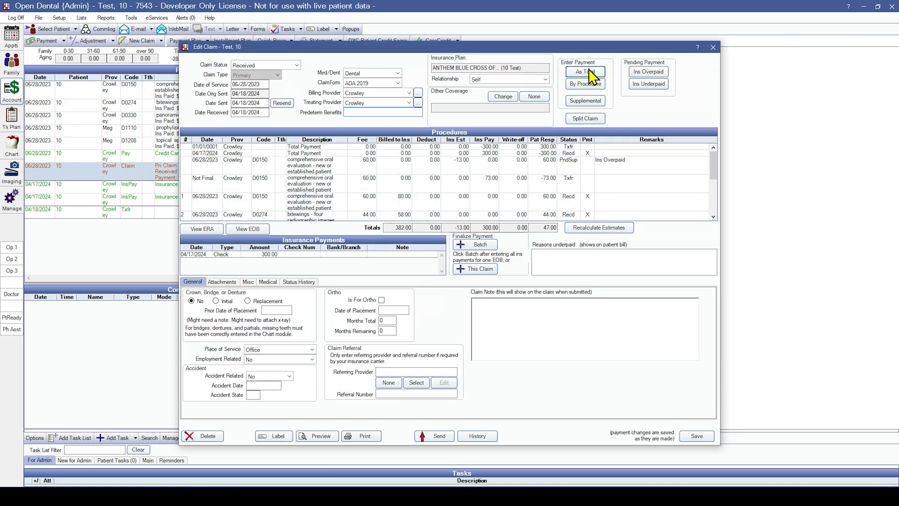
click(599, 100)
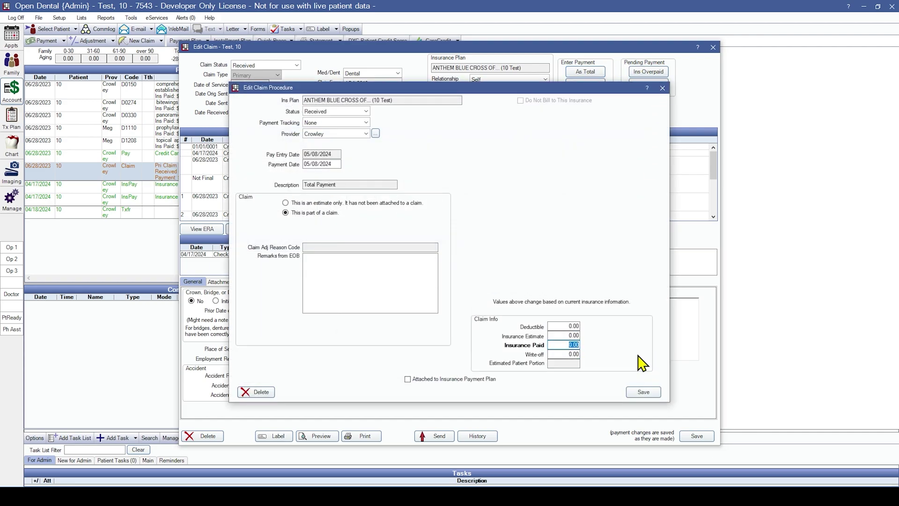
text(-13)
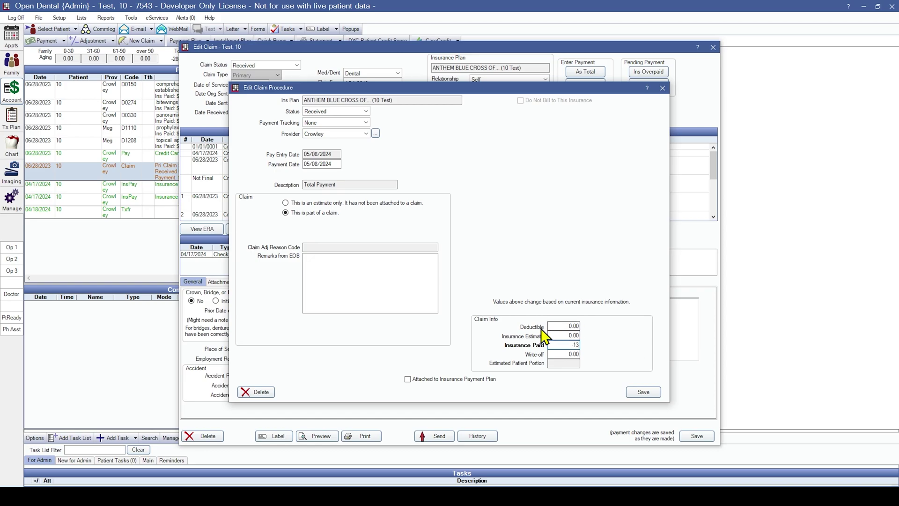
click(648, 392)
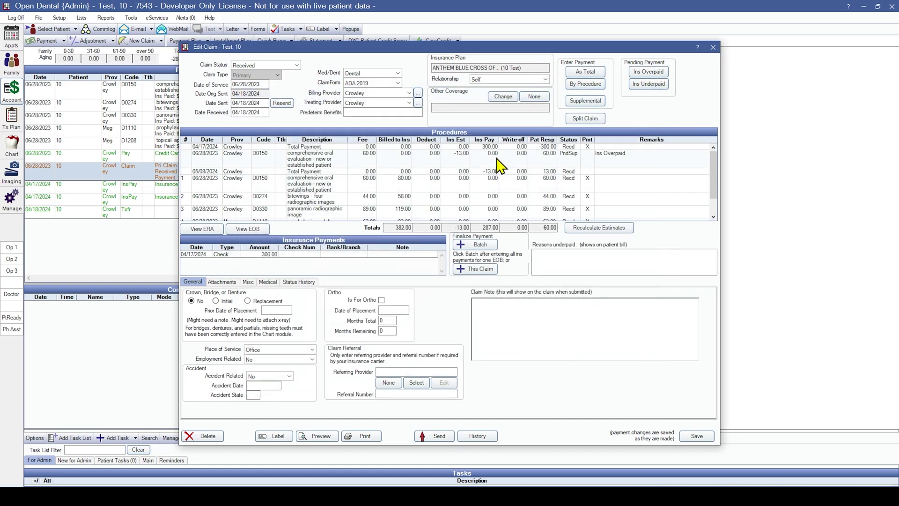
Delete the -13.00 Total Payment row from the claim and save the claim
click(508, 172)
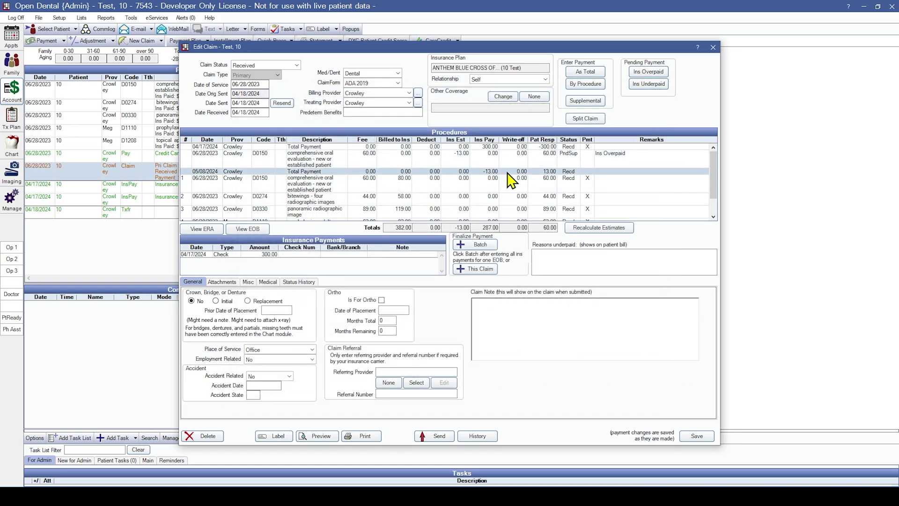
double_click(542, 176)
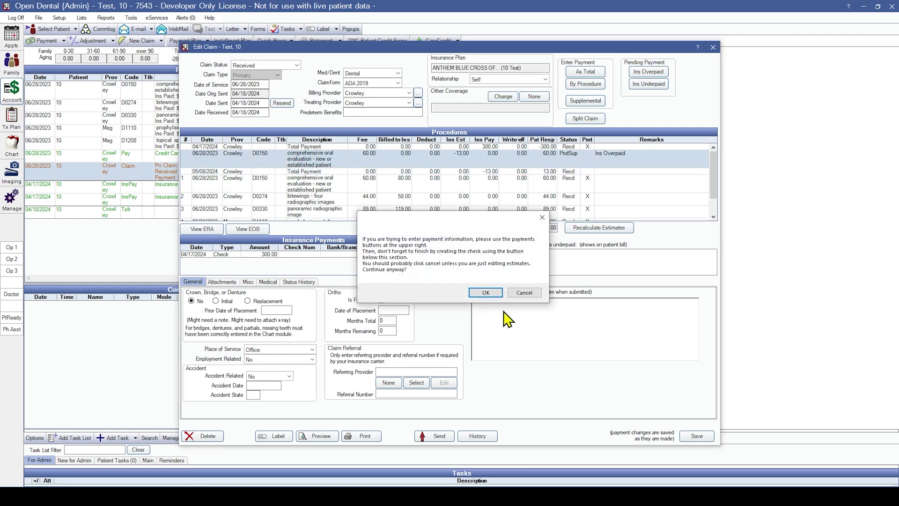
click(517, 294)
double_click(559, 172)
click(256, 392)
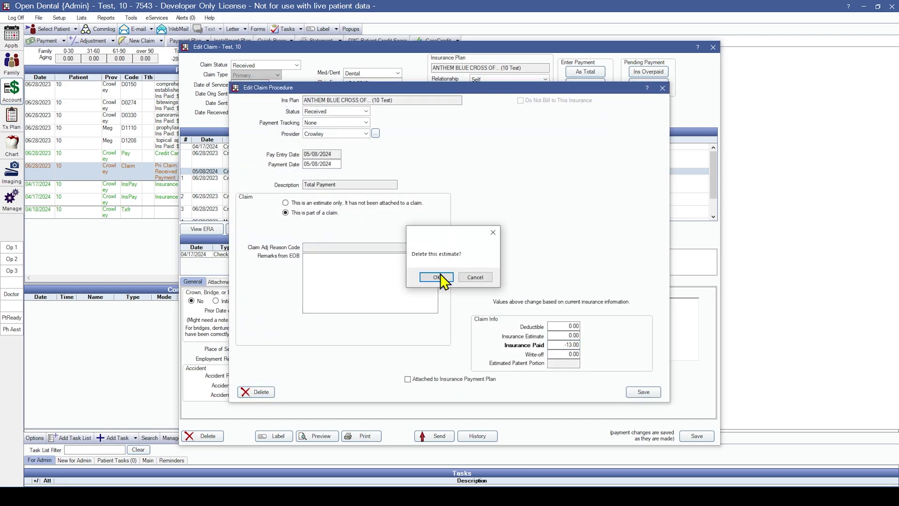
click(433, 275)
click(705, 439)
click(12, 35)
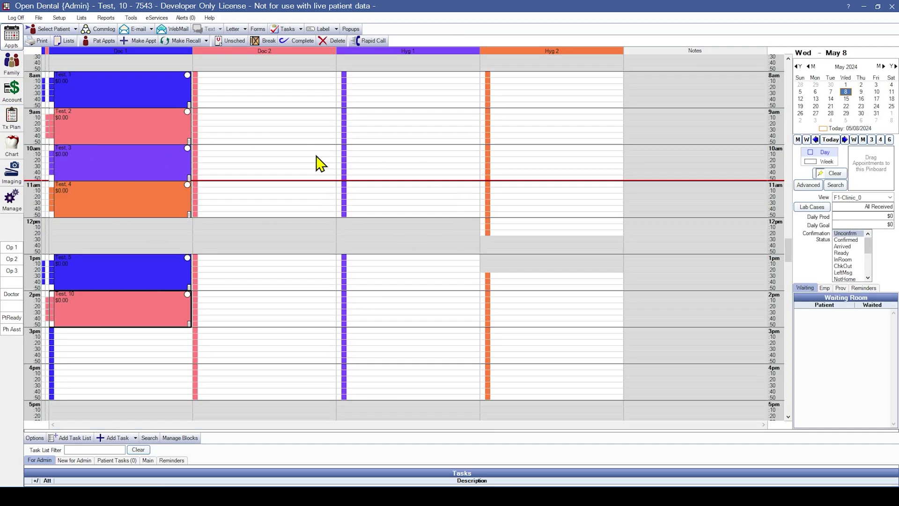
click(10, 89)
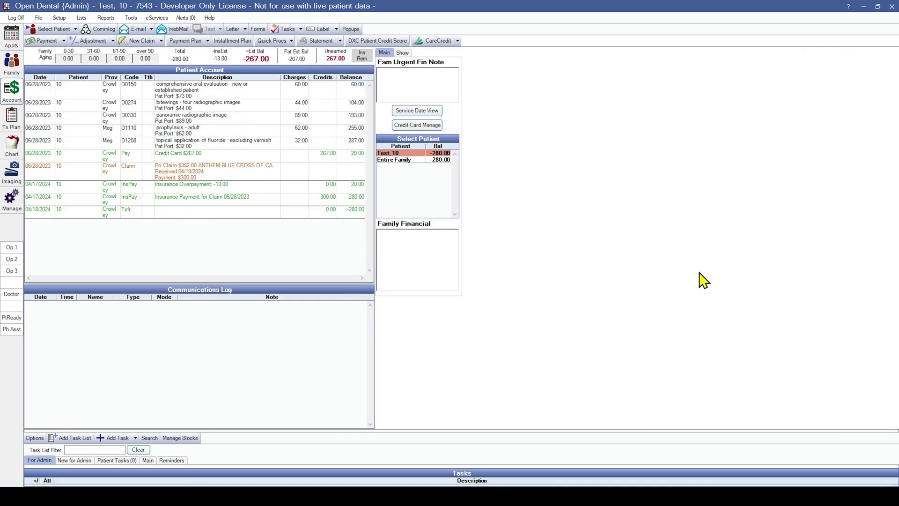